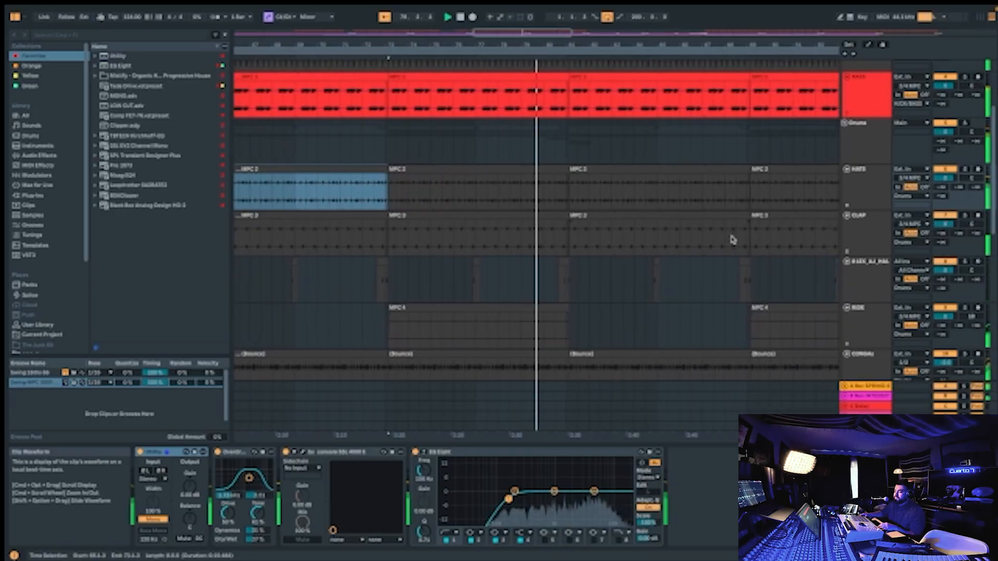
Review the device chains of the Drums group and its percussion, HATS, CLAP, RIDE and congas tracks.
click(865, 280)
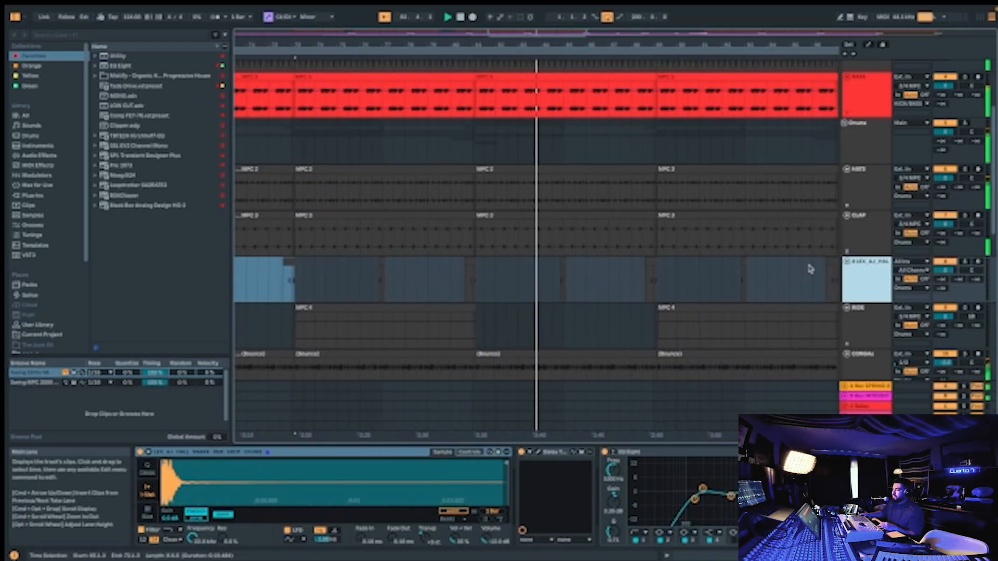
click(865, 141)
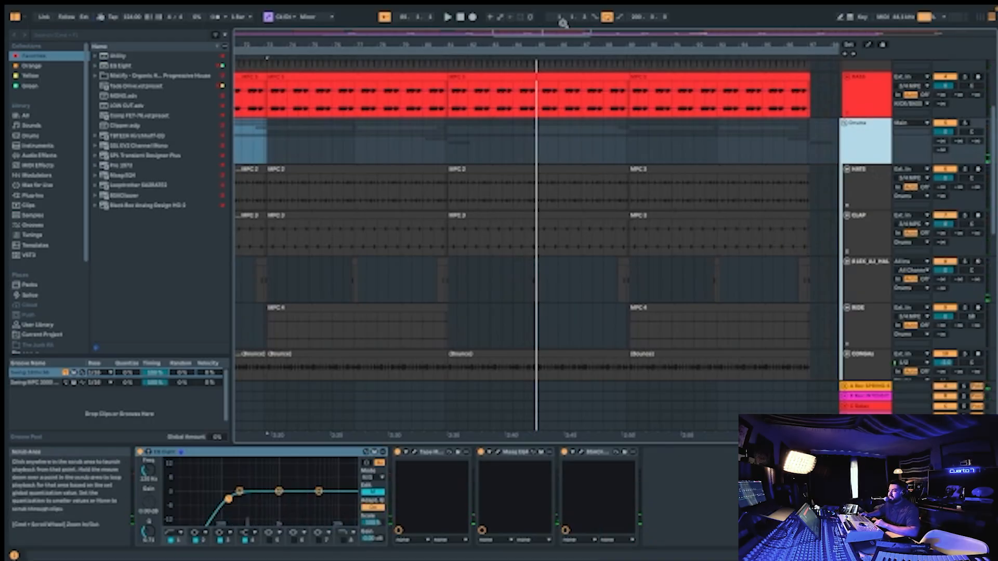
drag(557, 32, 511, 38)
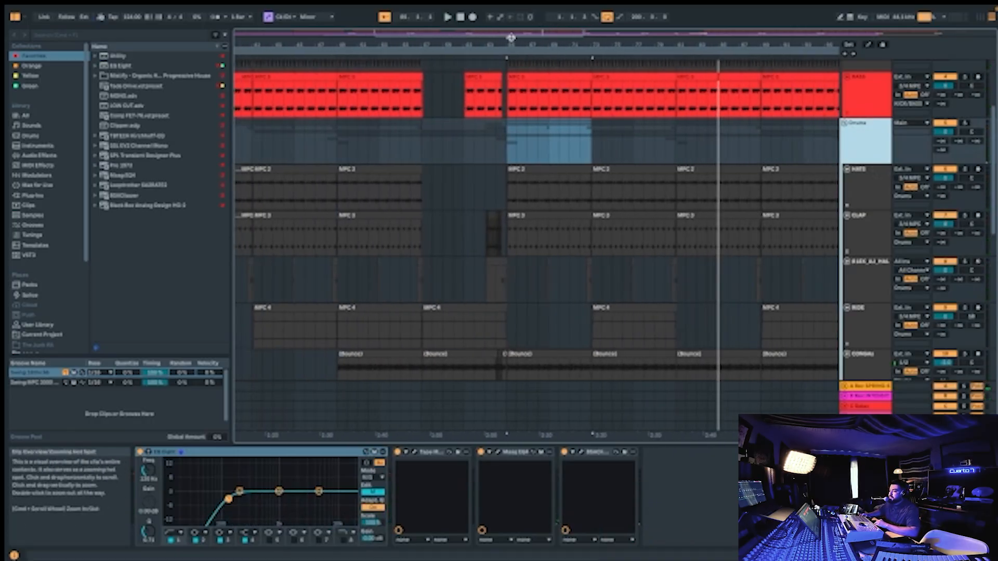
click(541, 195)
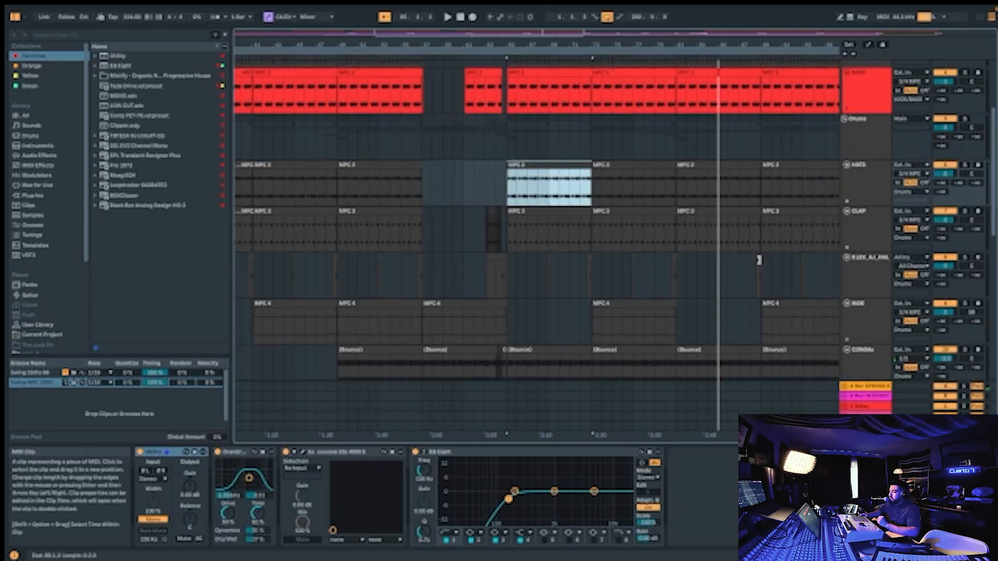
scroll(760, 259, down, 2)
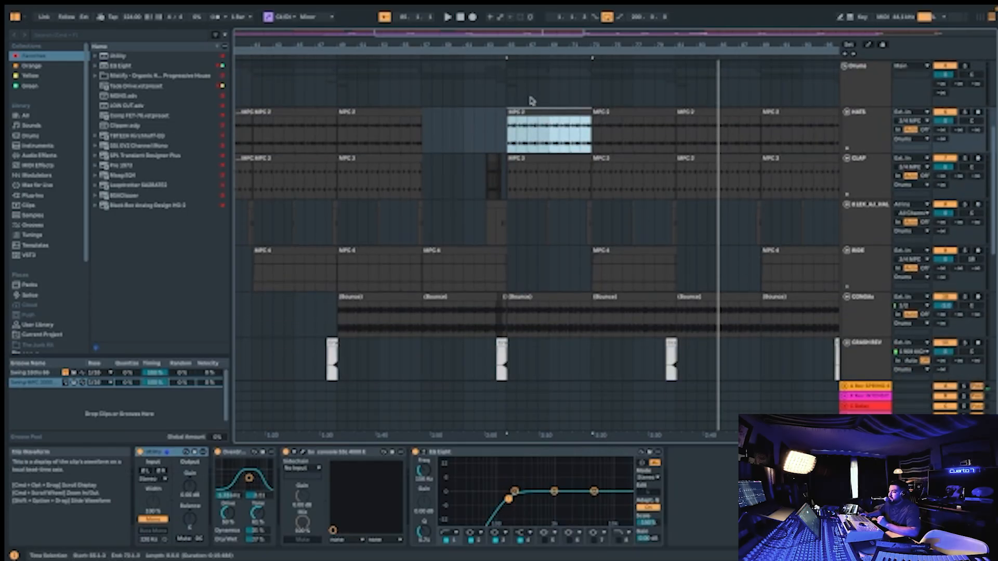
drag(534, 151, 537, 196)
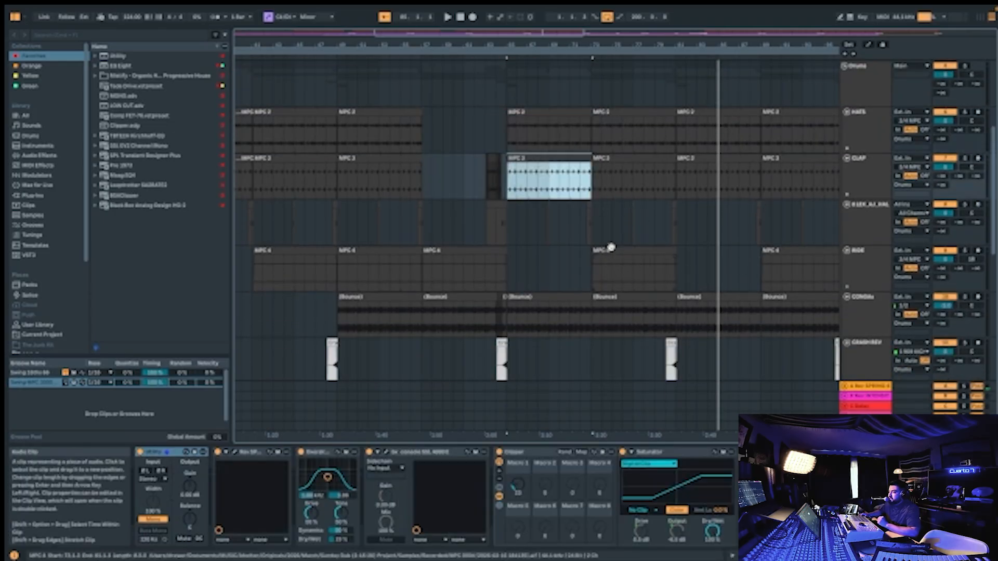
click(619, 272)
click(557, 326)
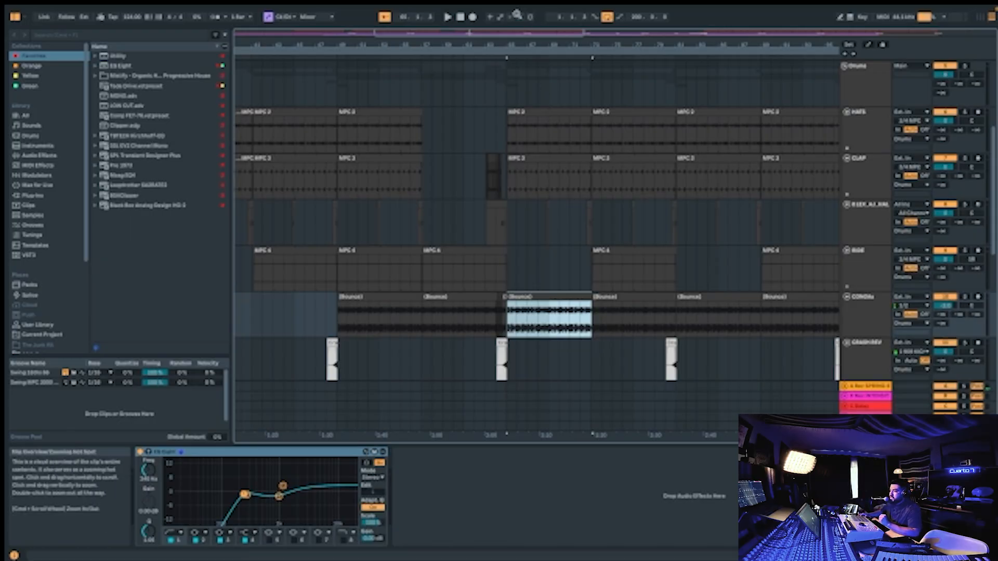
Play the arrangement from the start of the clap roll at bar 63.
drag(472, 33, 458, 49)
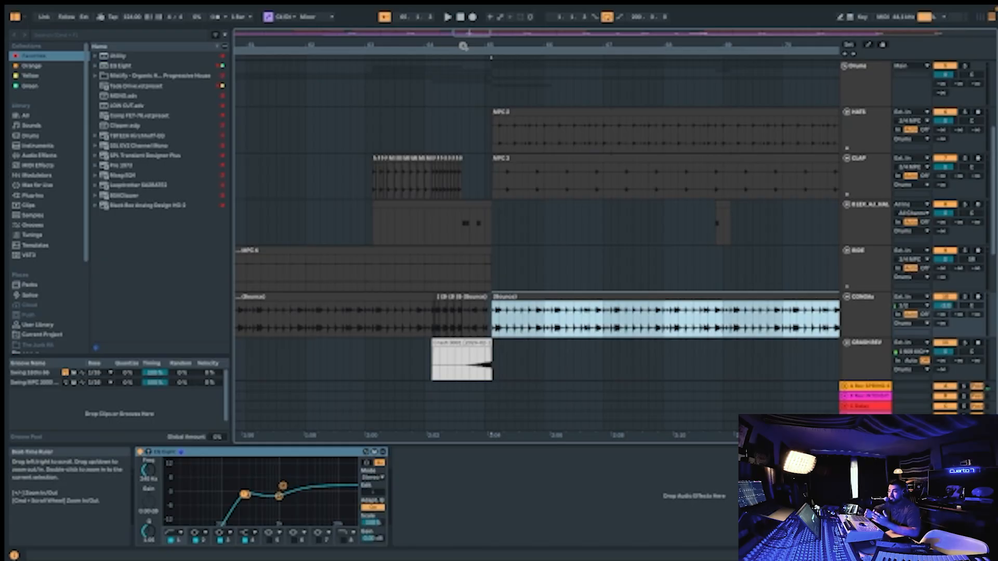
click(374, 179)
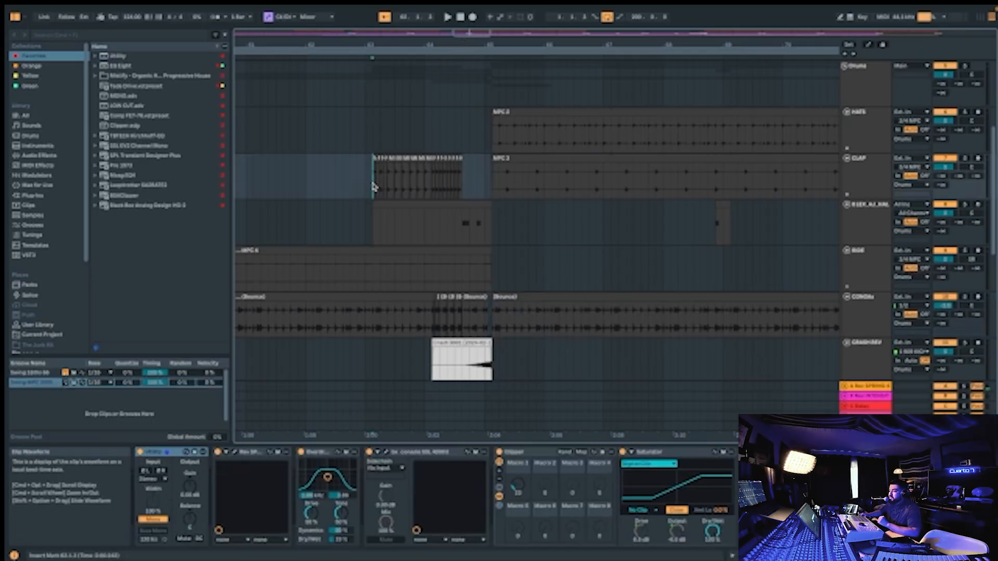
key(space)
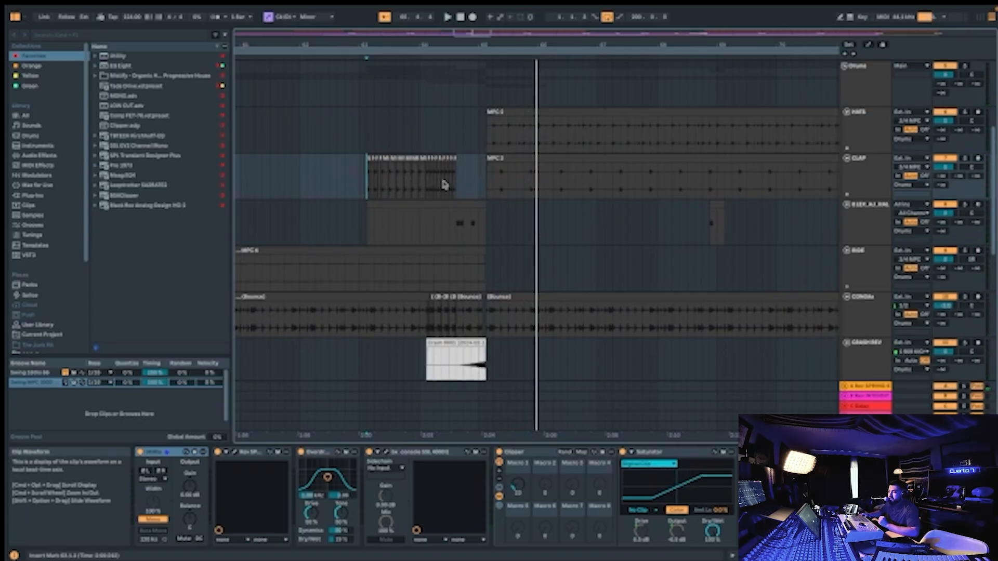
Solo the Drums group and play it from the start of the HATS clip at bar 65.
scroll(704, 198, down, 1)
scroll(519, 188, up, 4)
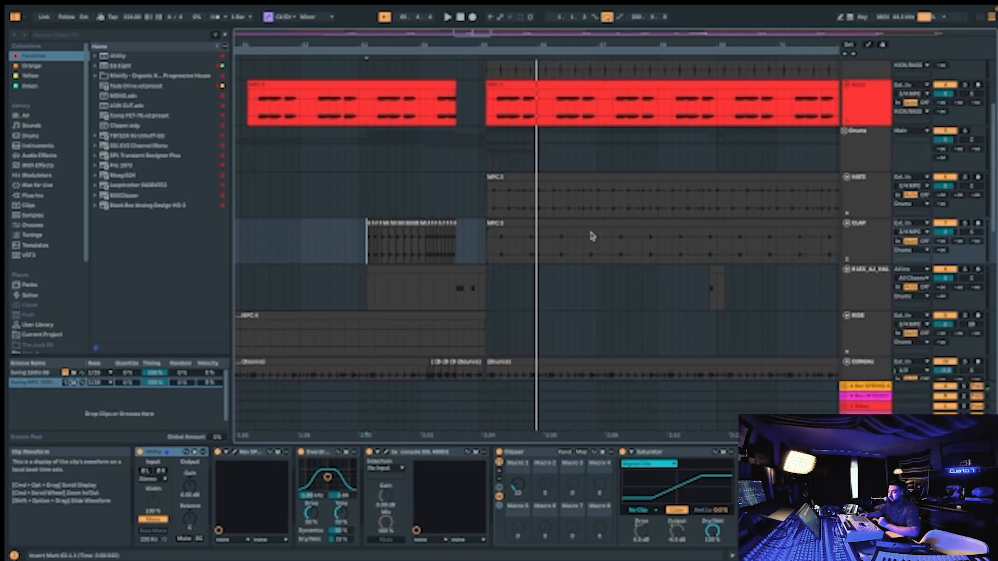
click(519, 189)
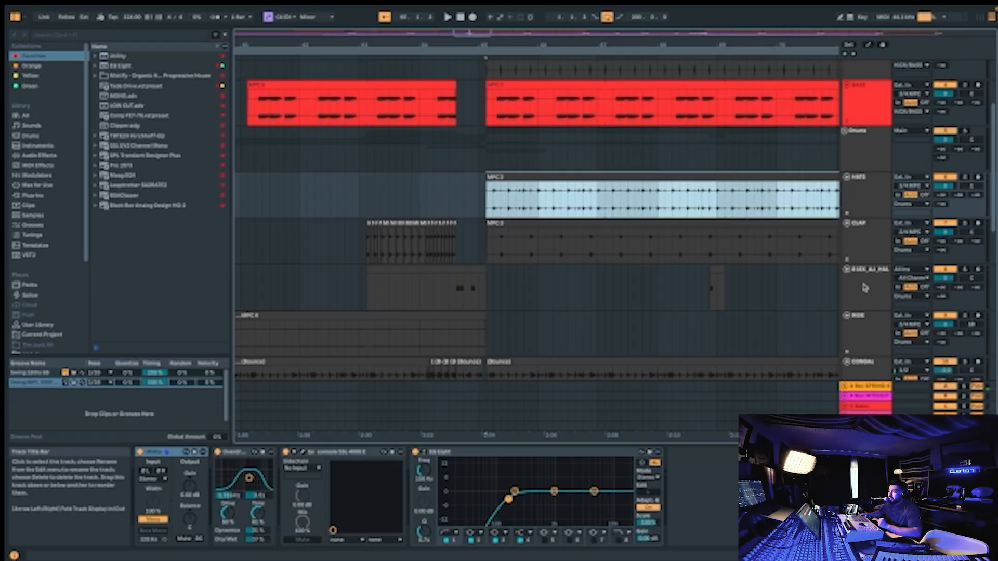
scroll(885, 290, down, 1)
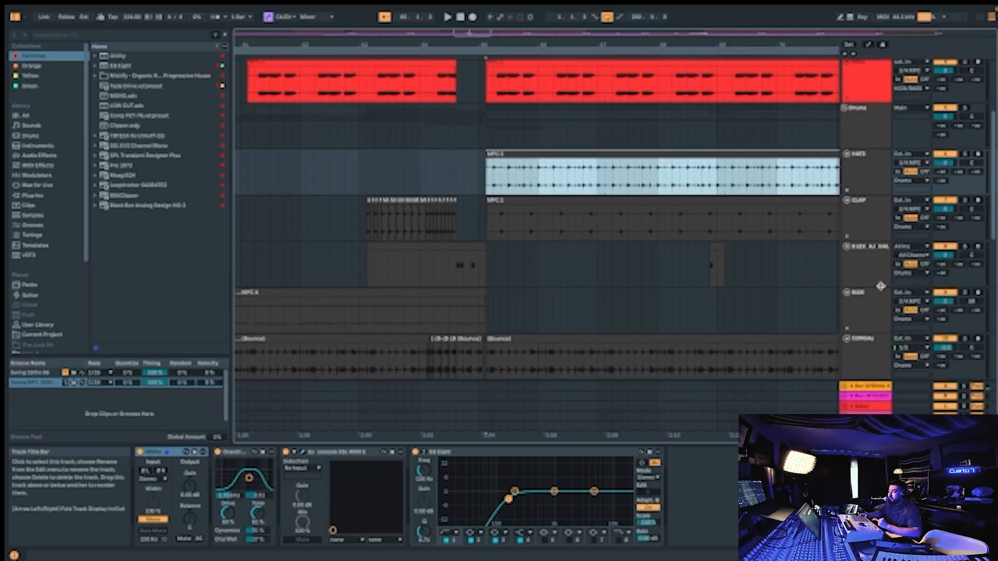
click(863, 139)
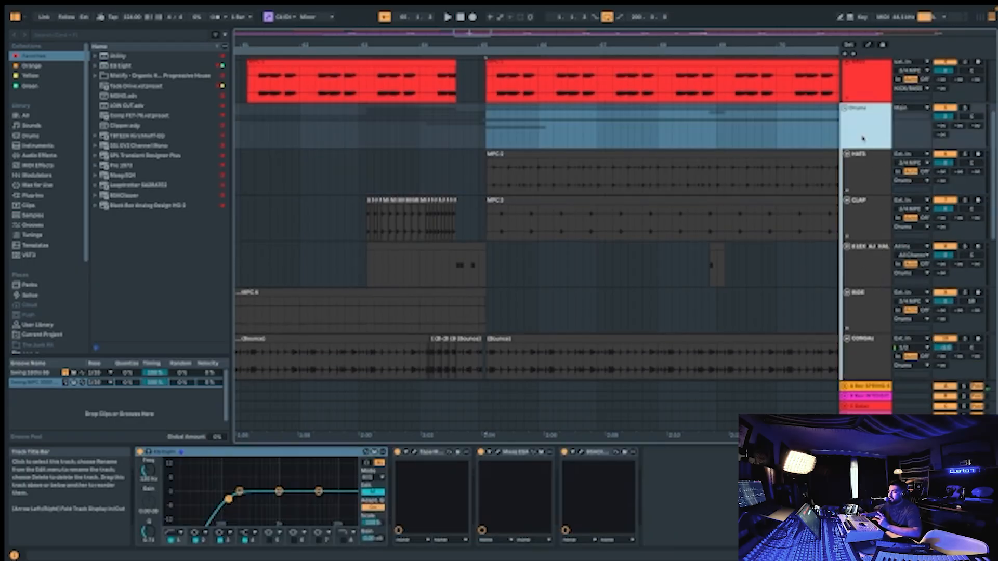
click(865, 180)
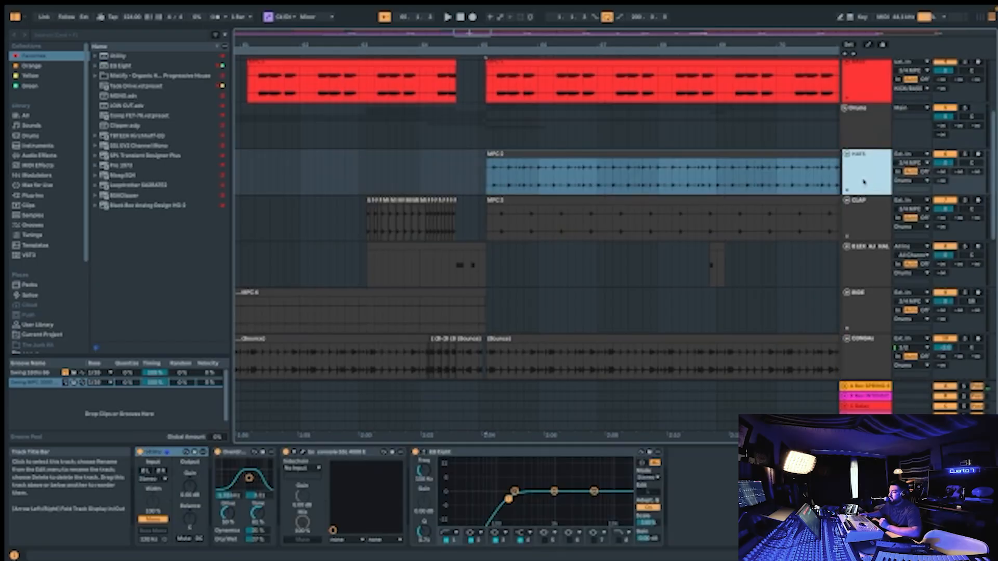
click(966, 108)
key(space)
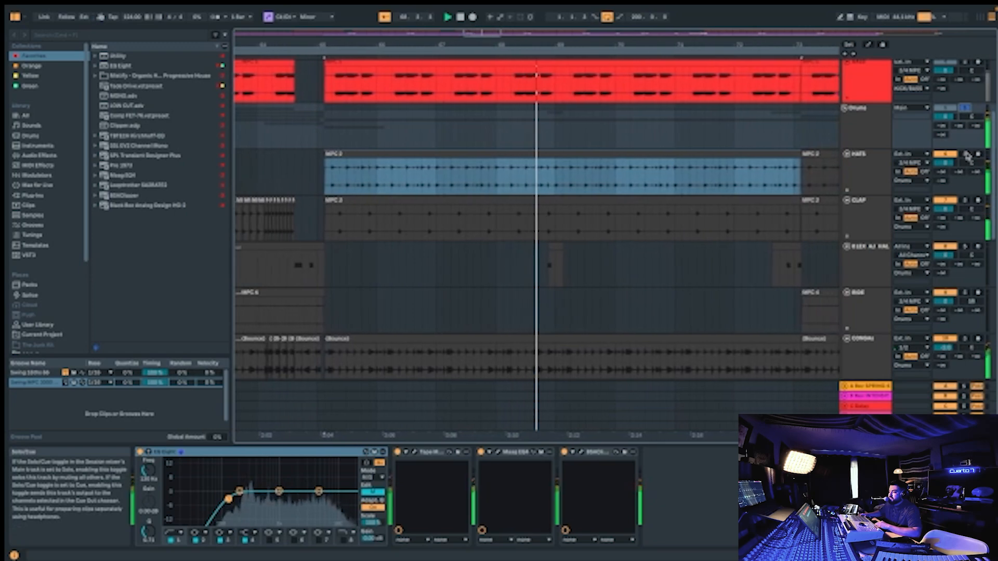
Solo the HATS track and play it with Overdrive, bx_console SSL 4000 E and EQ Eight bypassed.
click(966, 155)
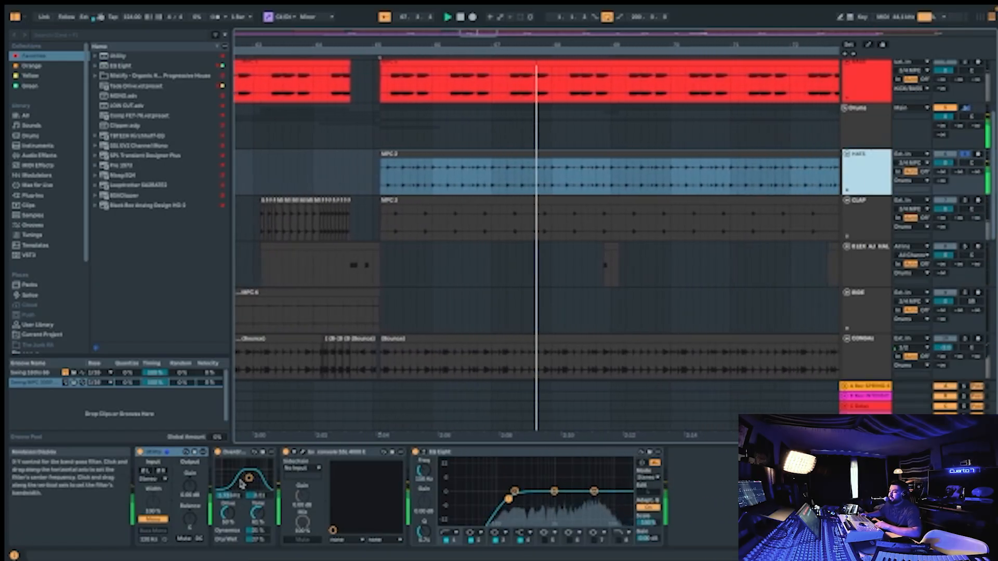
click(177, 463)
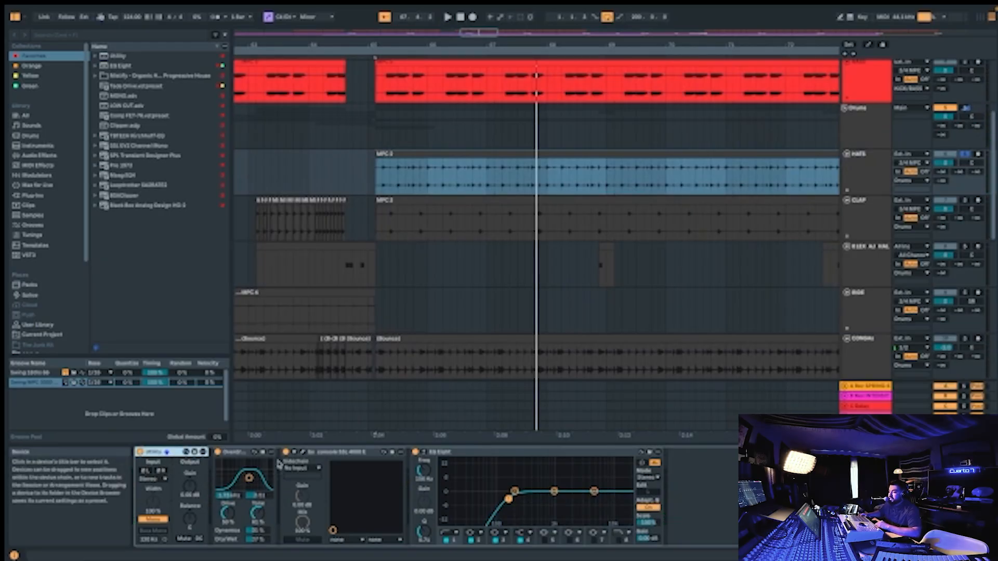
click(302, 533)
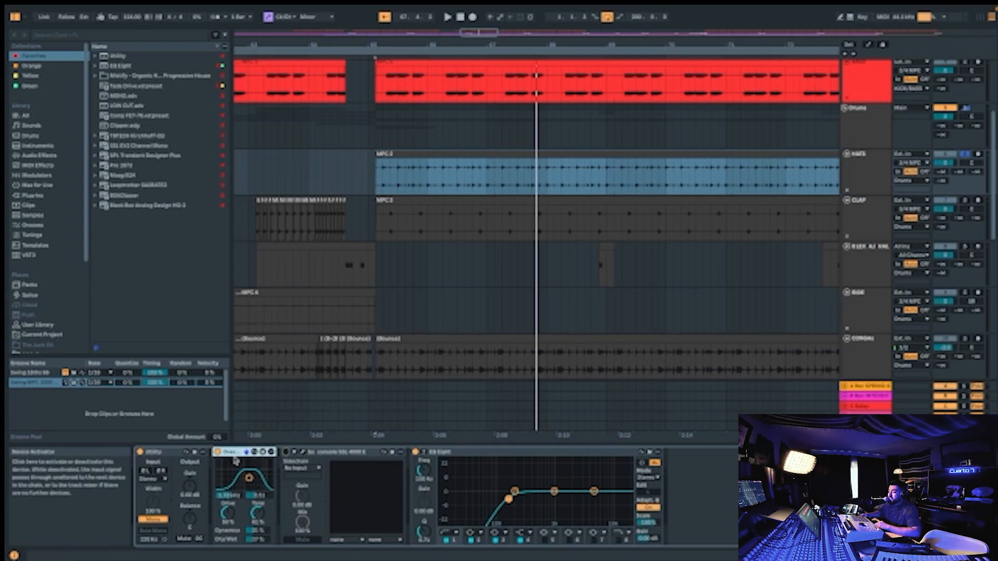
click(217, 452)
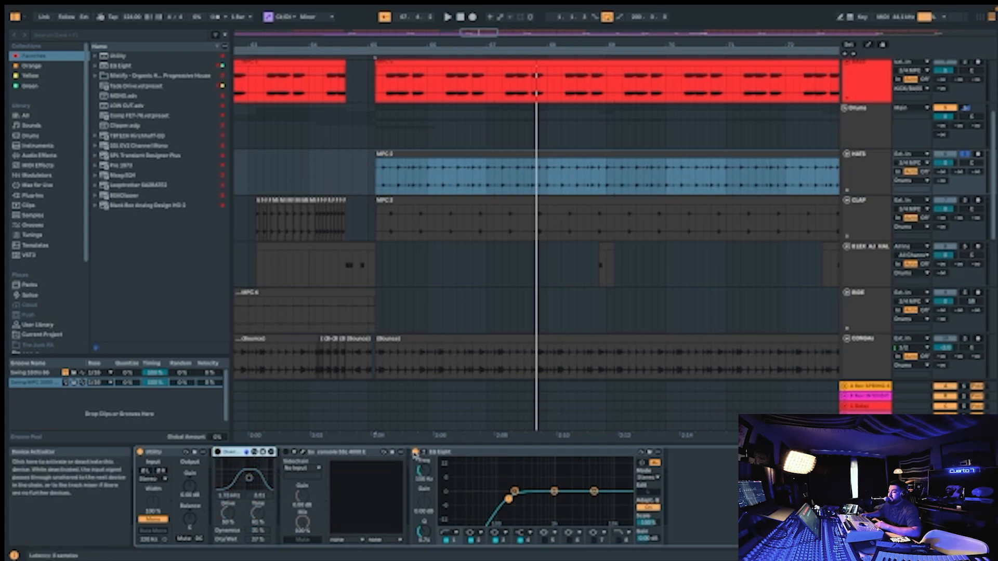
click(414, 453)
key(space)
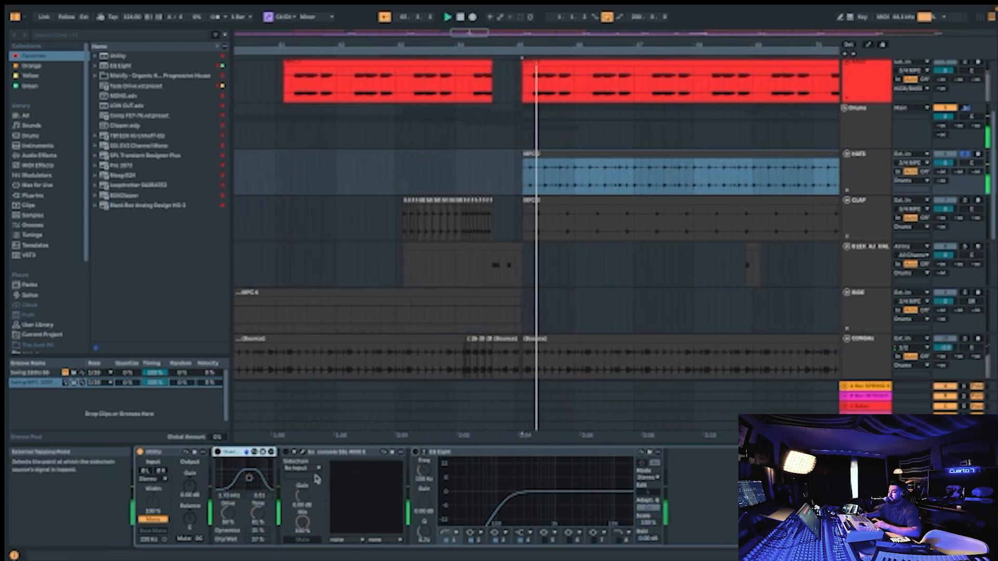
Compare the soloed hats with Overdrive active and bypassed, leaving Overdrive enabled.
click(217, 452)
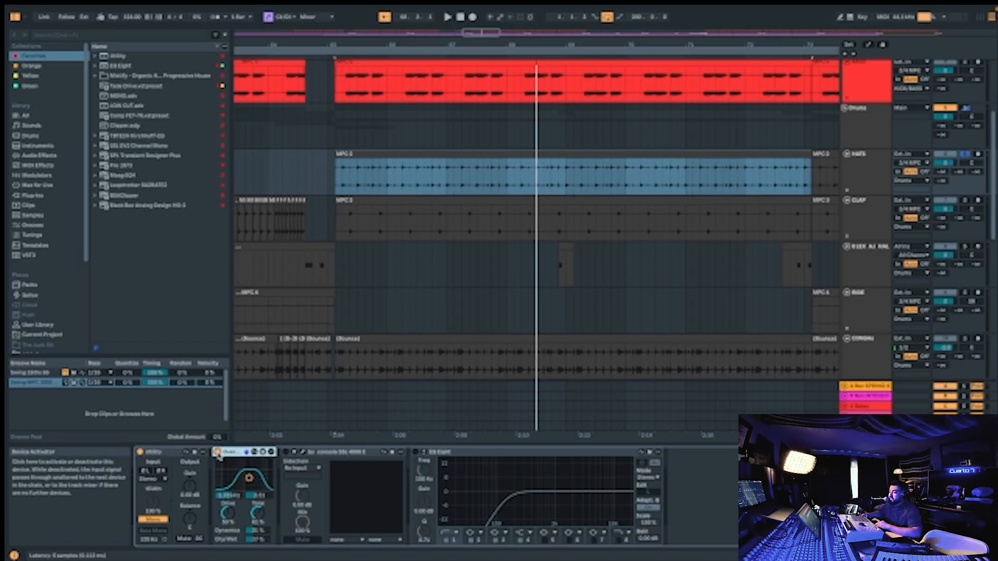
click(217, 452)
key(space)
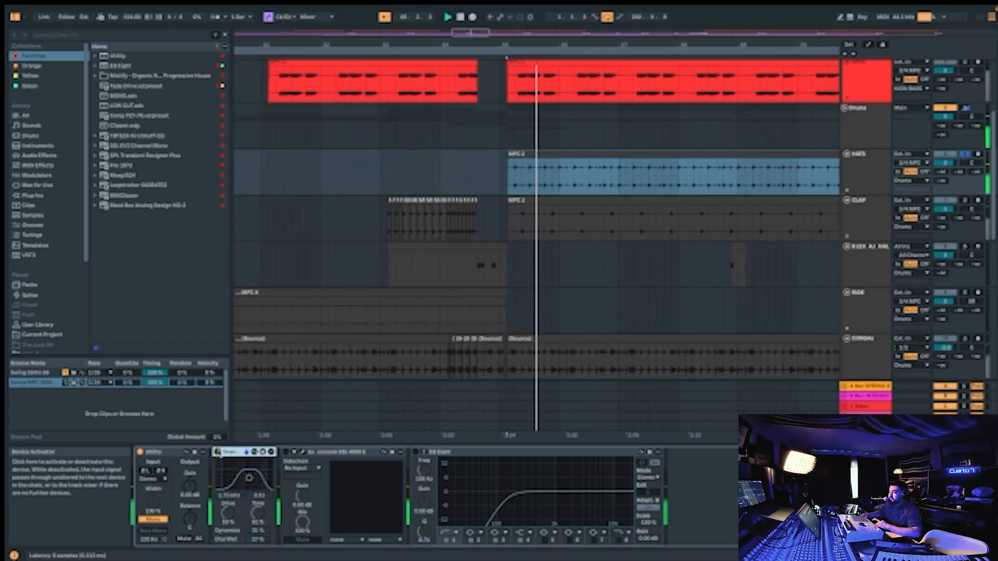
click(217, 452)
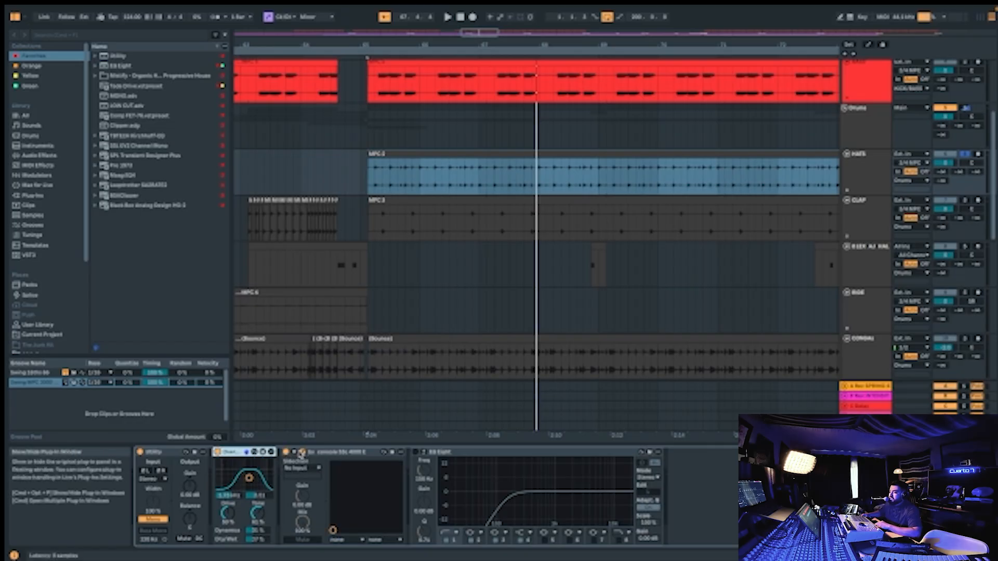
Audition the bx_console SSL 4000 E processing on the hats with its plug-in window open, and close the window.
click(302, 452)
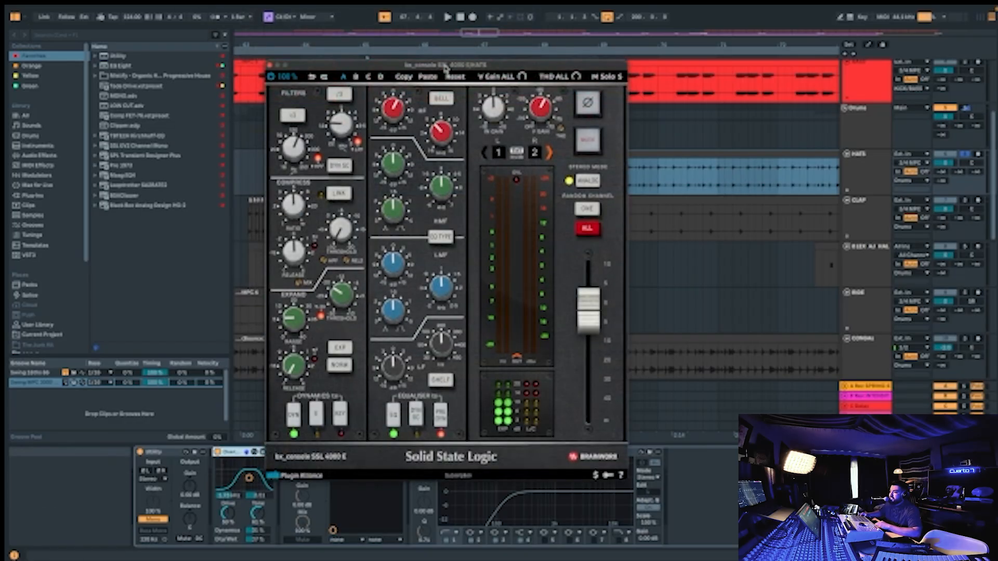
drag(447, 64, 417, 98)
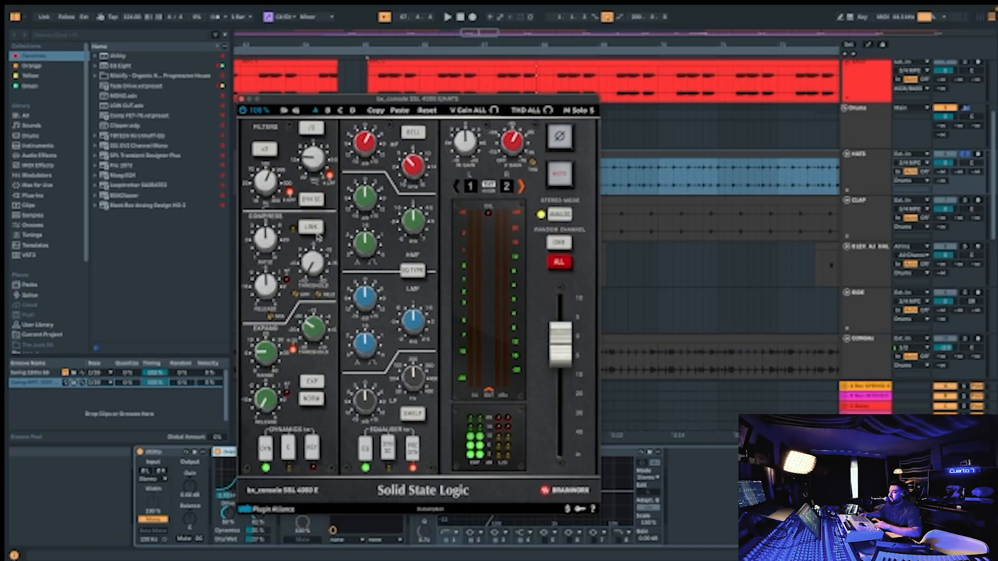
mouse_move(266, 182)
key(space)
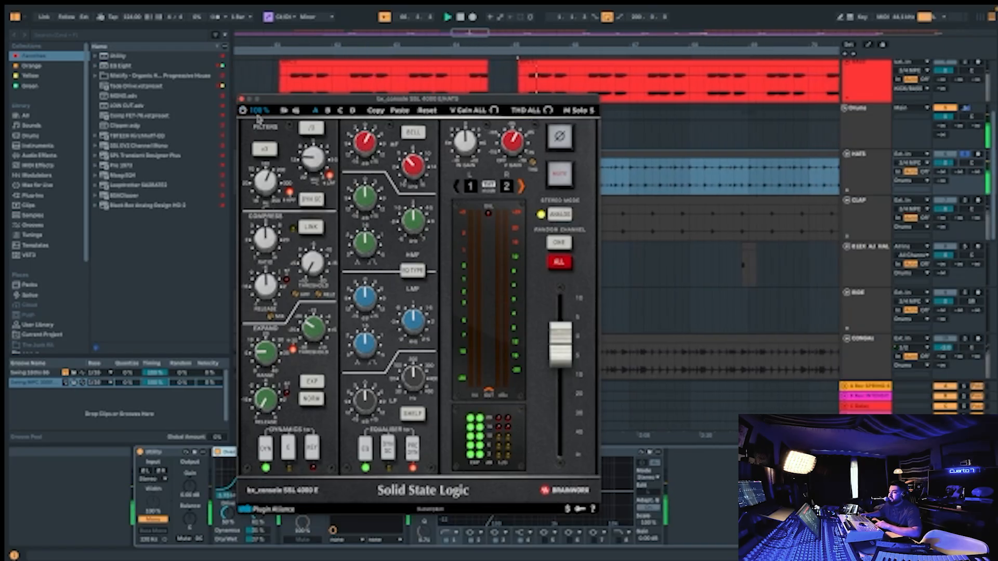
key(space)
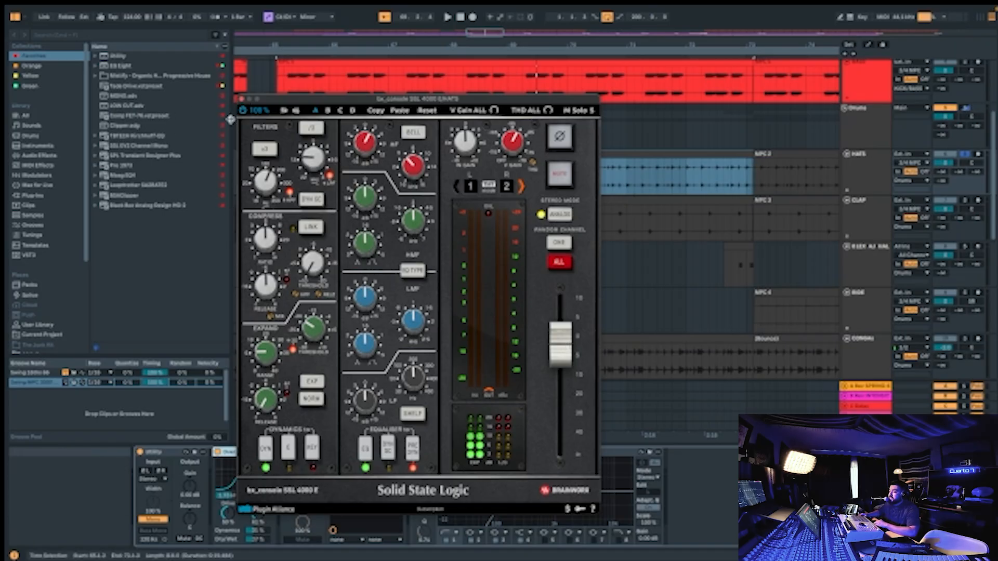
click(241, 98)
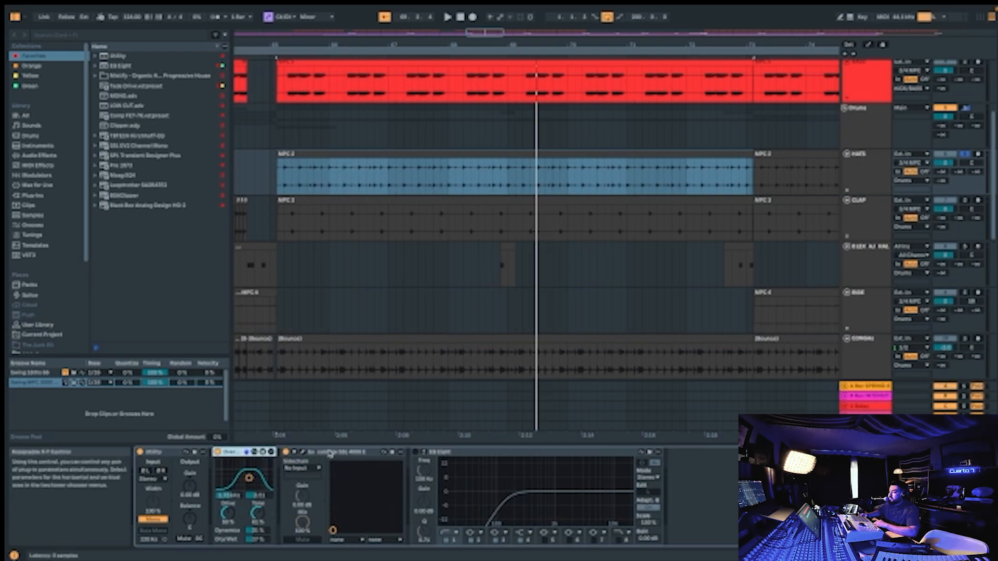
Enable EQ Eight on the HATS track and play the full chain, checking the bx_console SSL 4000 E meters.
click(415, 452)
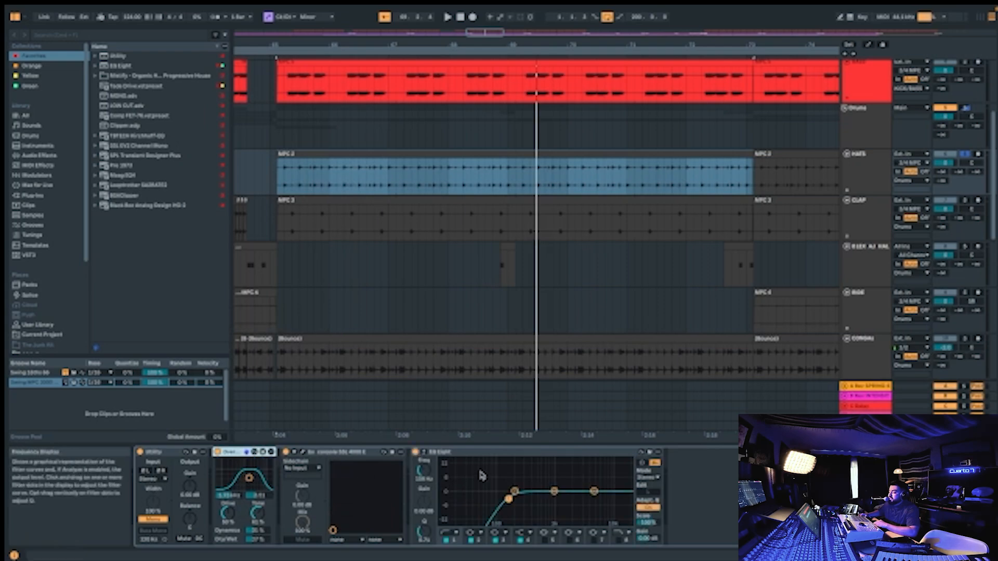
key(space)
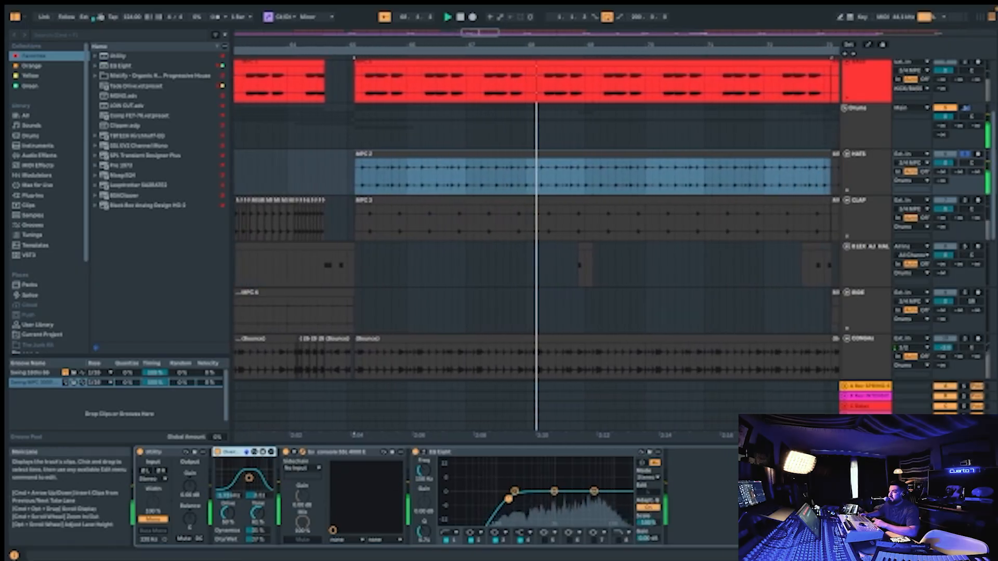
click(302, 453)
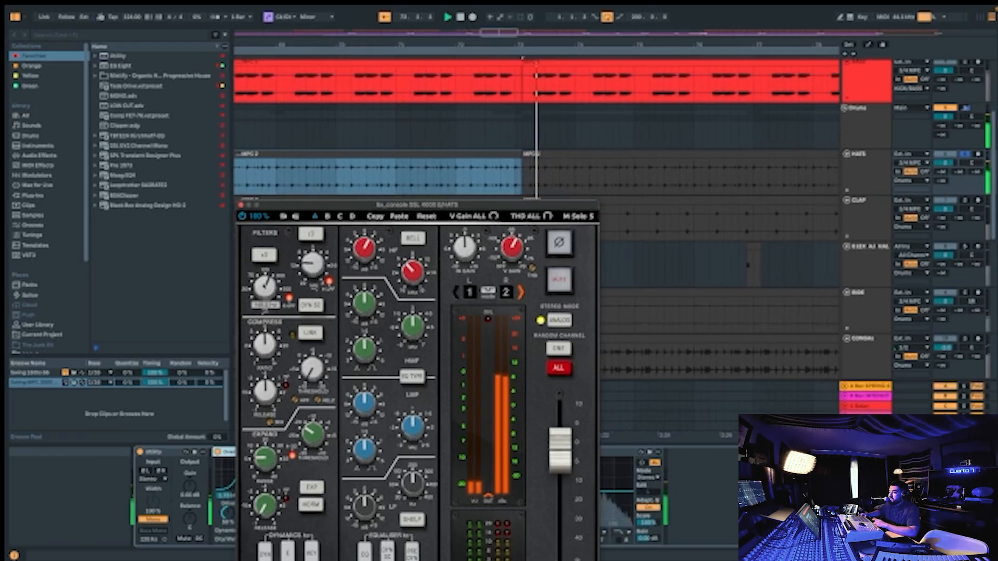
click(241, 204)
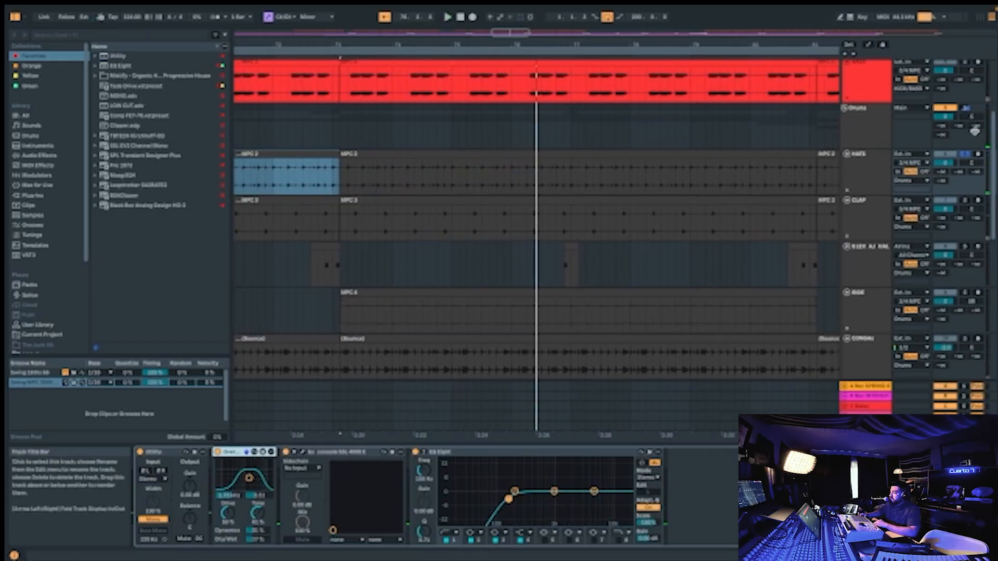
Switch the solo to the Drums group during playback and select the HATS track.
click(968, 108)
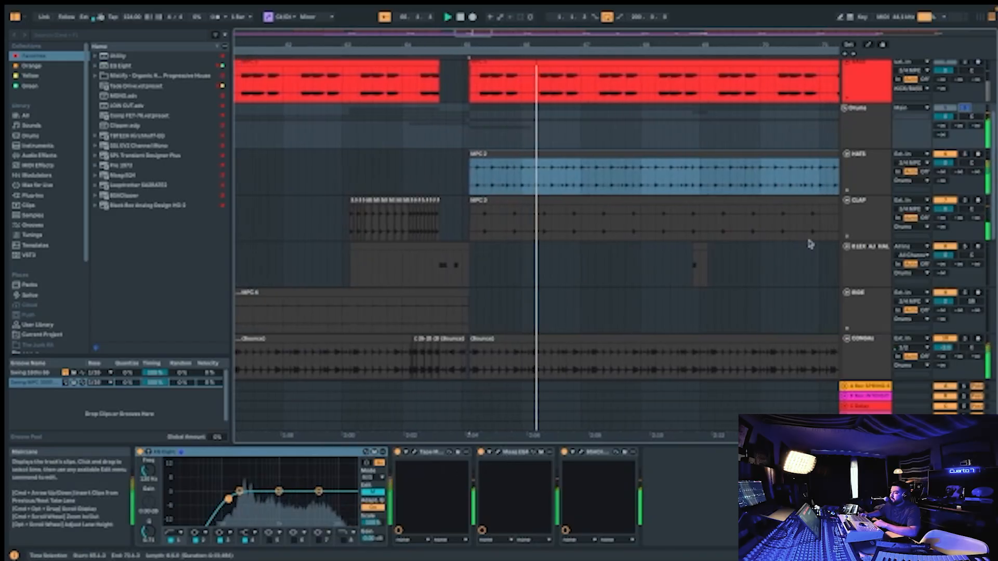
click(871, 172)
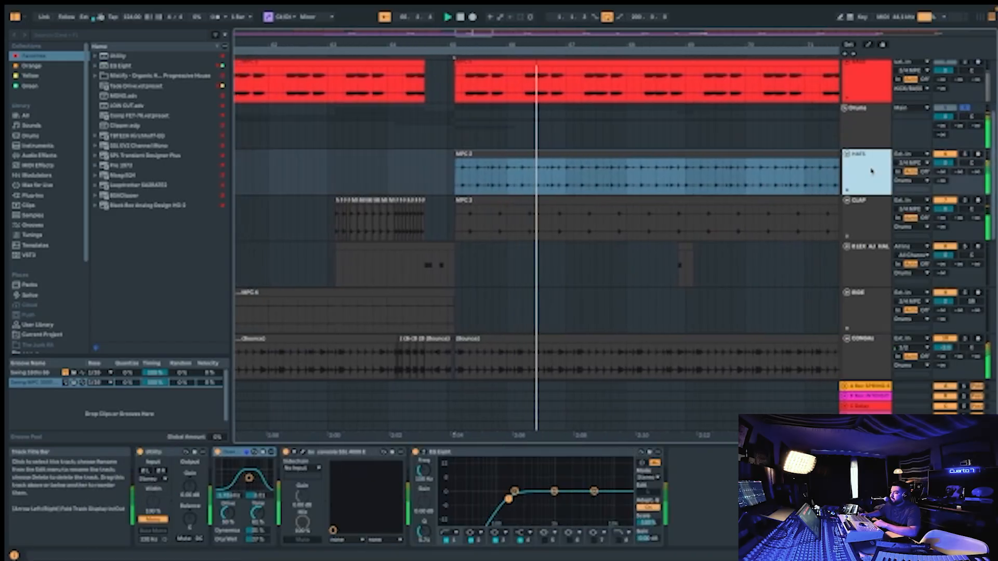
Compare the full drums with all four HATS effects, Utility through EQ Eight, bypassed together and active, leaving them enabled.
click(156, 452)
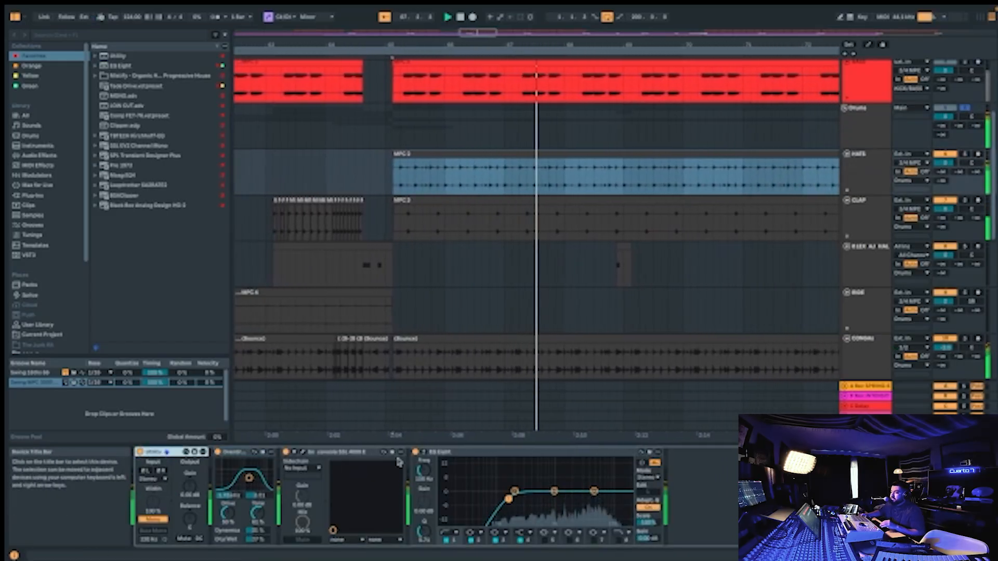
shift+click(464, 453)
click(140, 452)
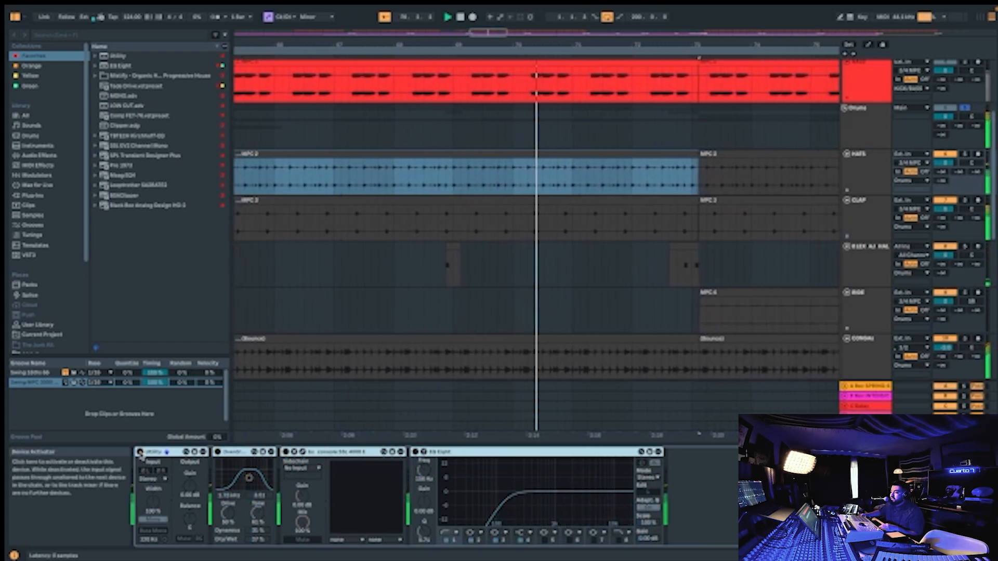
click(140, 452)
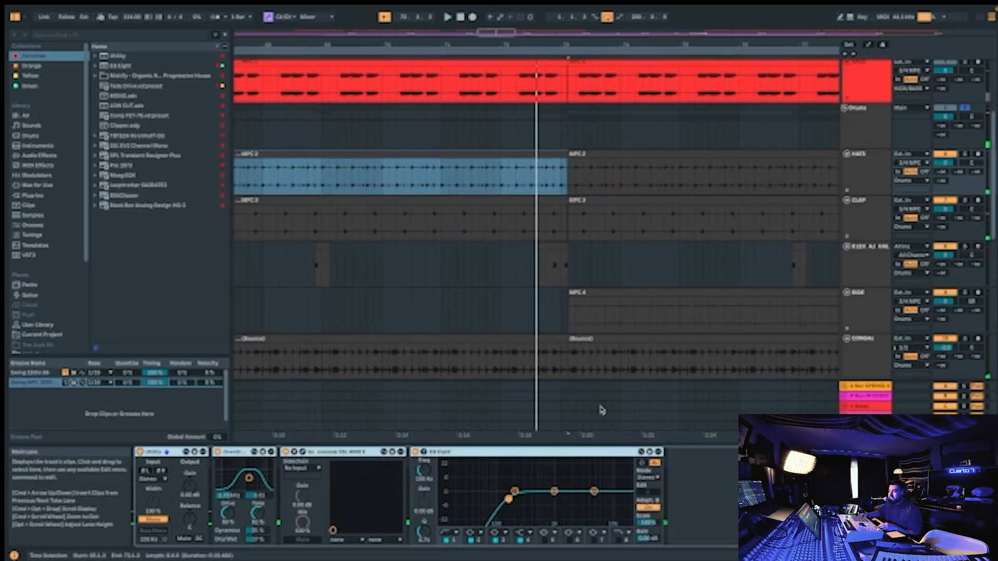
Solo the CLAP track and compare its sound with the devices from Utility through Clipper bypassed together and active, leaving them enabled.
click(942, 217)
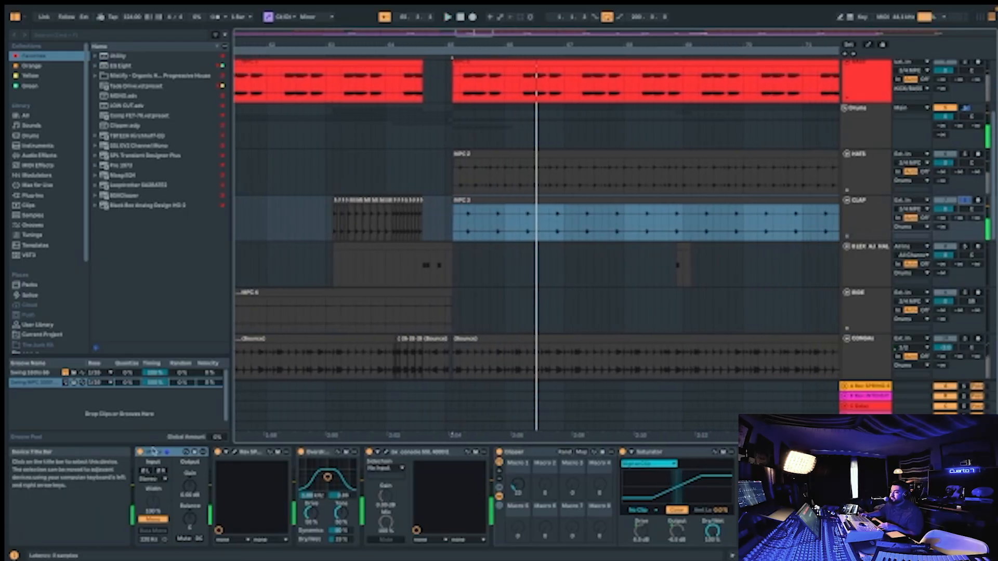
click(491, 467)
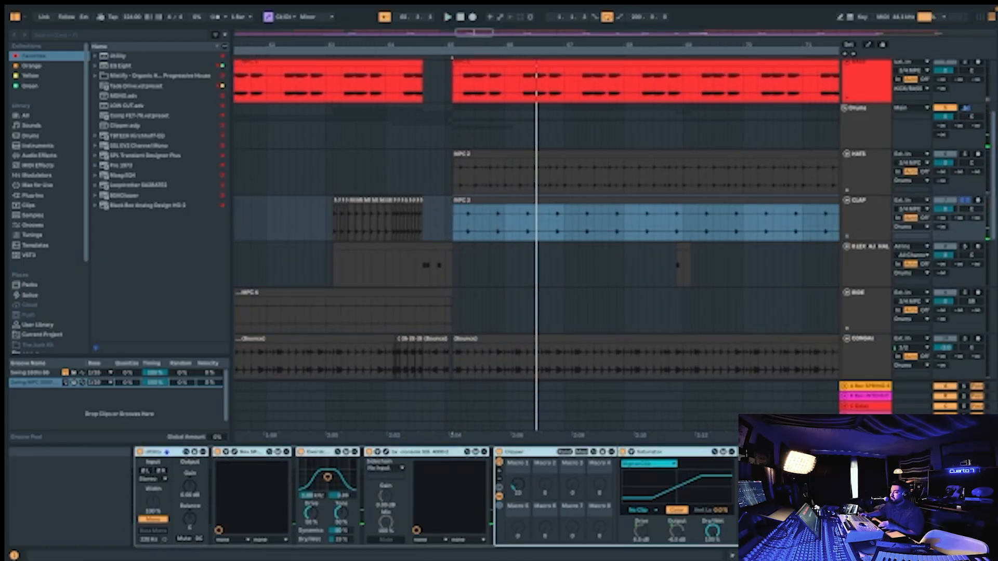
click(894, 555)
scroll(436, 497, right, 1)
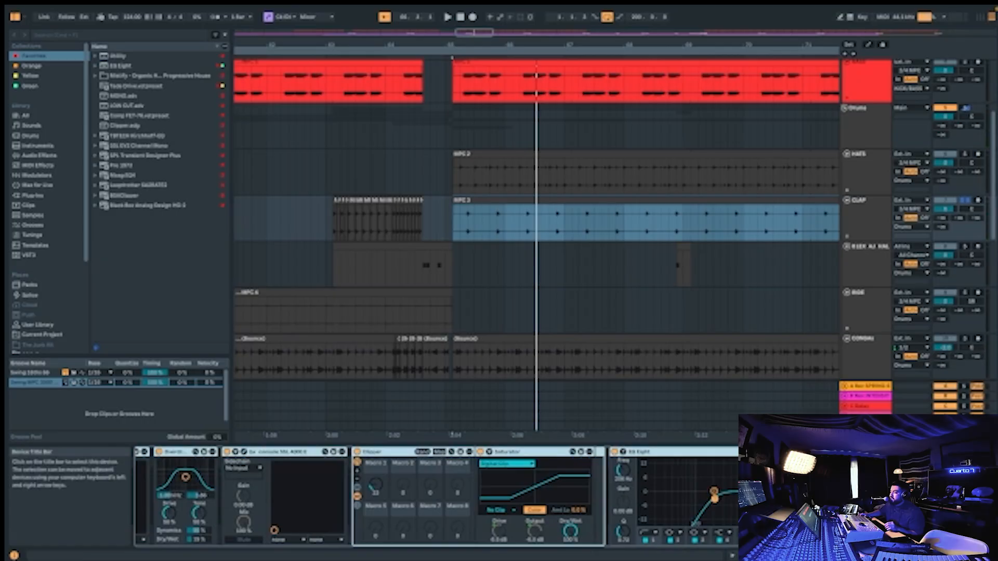
drag(894, 555, 872, 555)
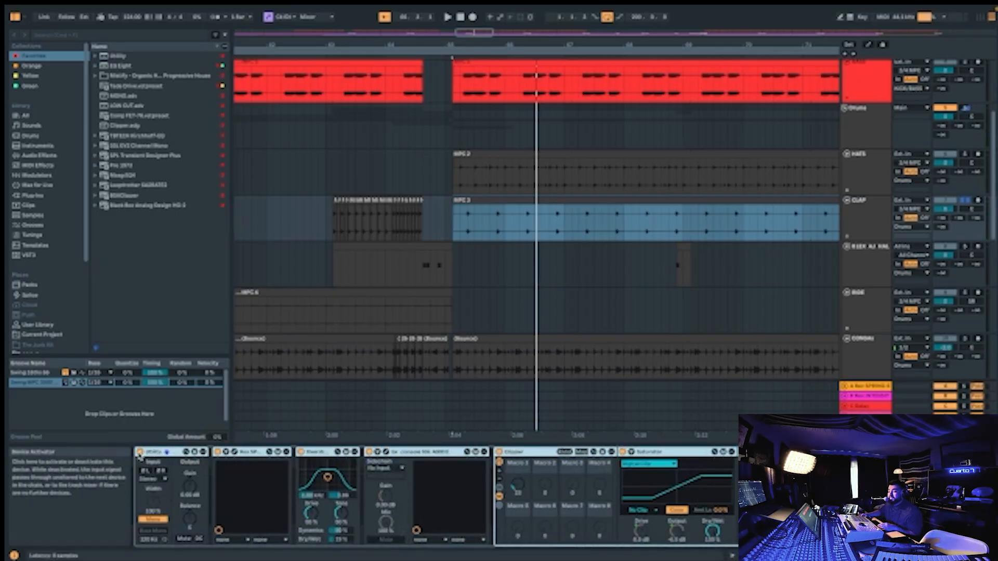
click(141, 452)
key(space)
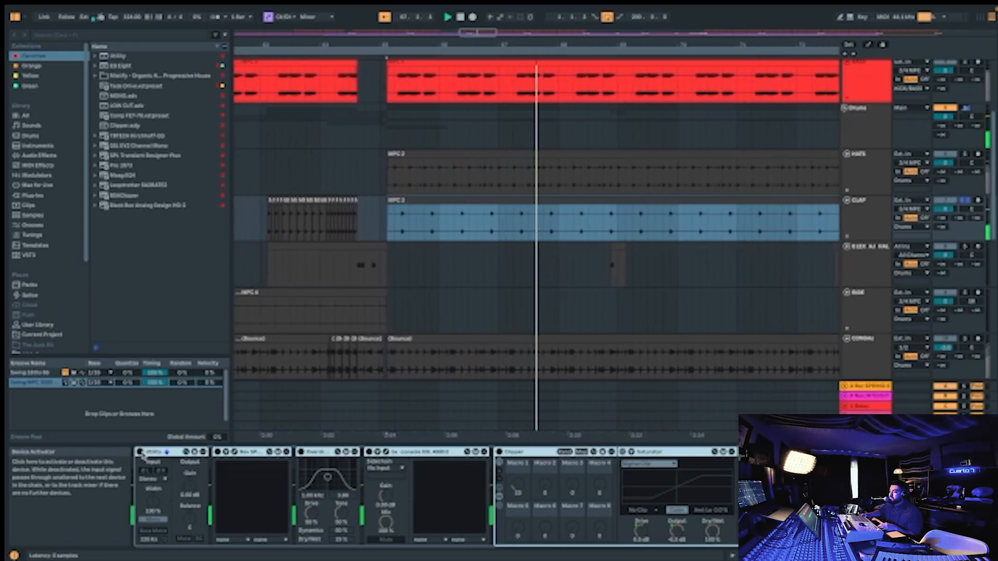
click(139, 452)
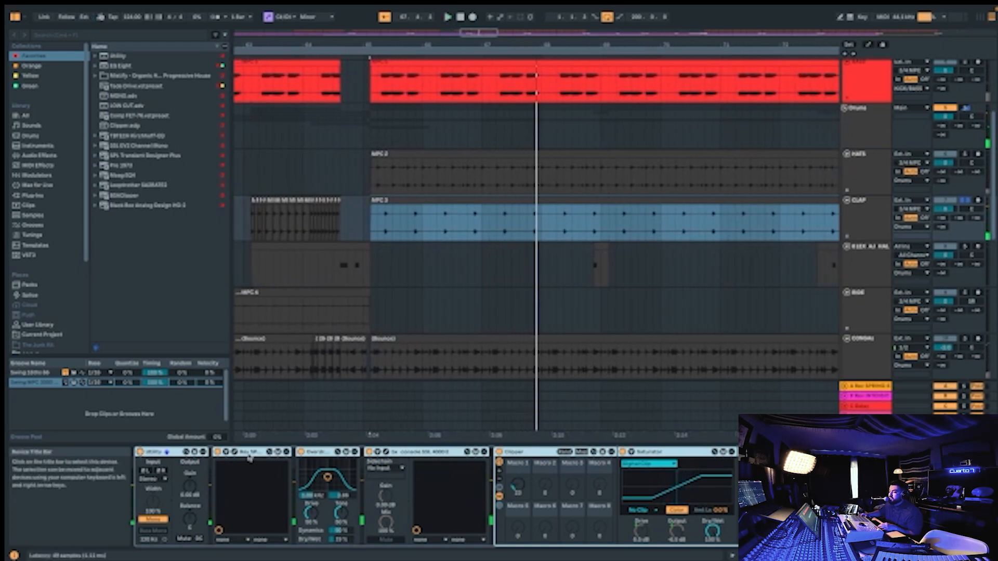
Open the Rev SPRING-636 plug-in on the CLAP track with its Advanced section shown, and position the window so all controls are visible.
click(175, 456)
click(240, 452)
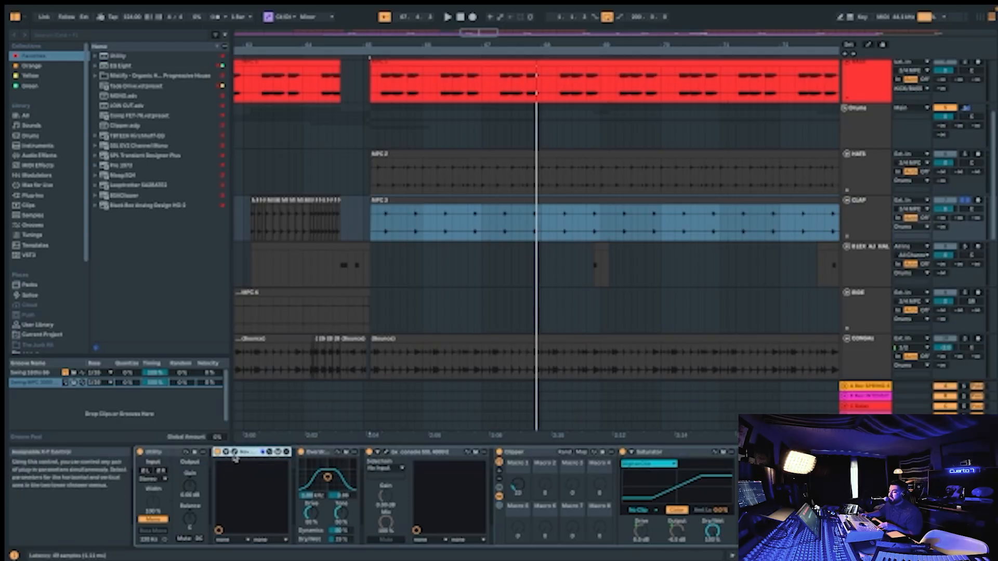
click(233, 454)
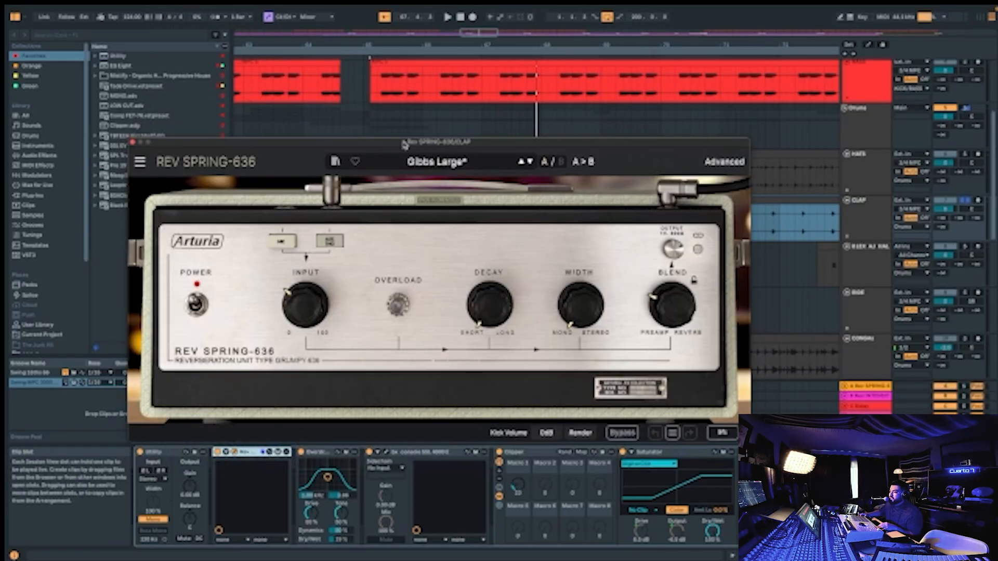
drag(405, 144, 401, 159)
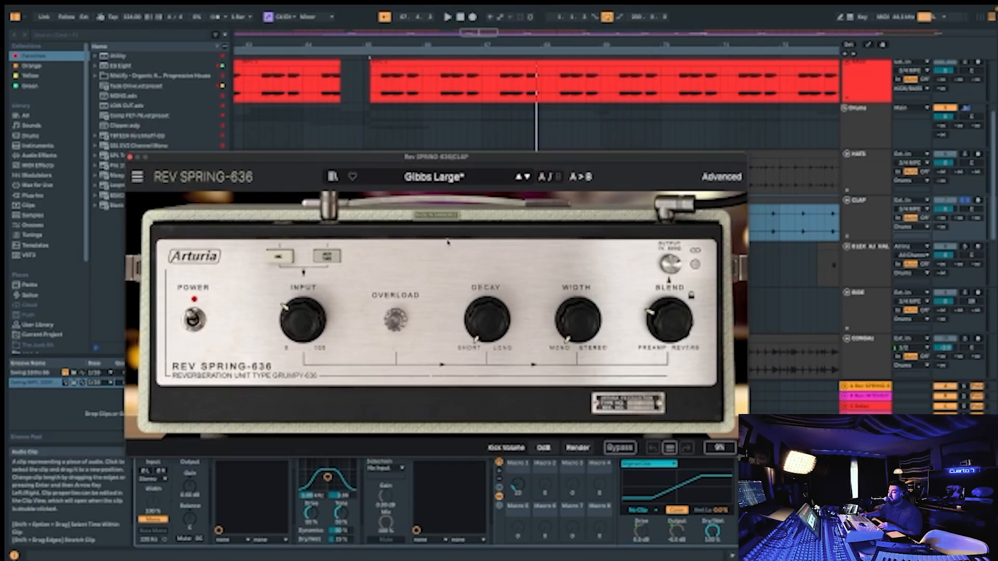
click(720, 178)
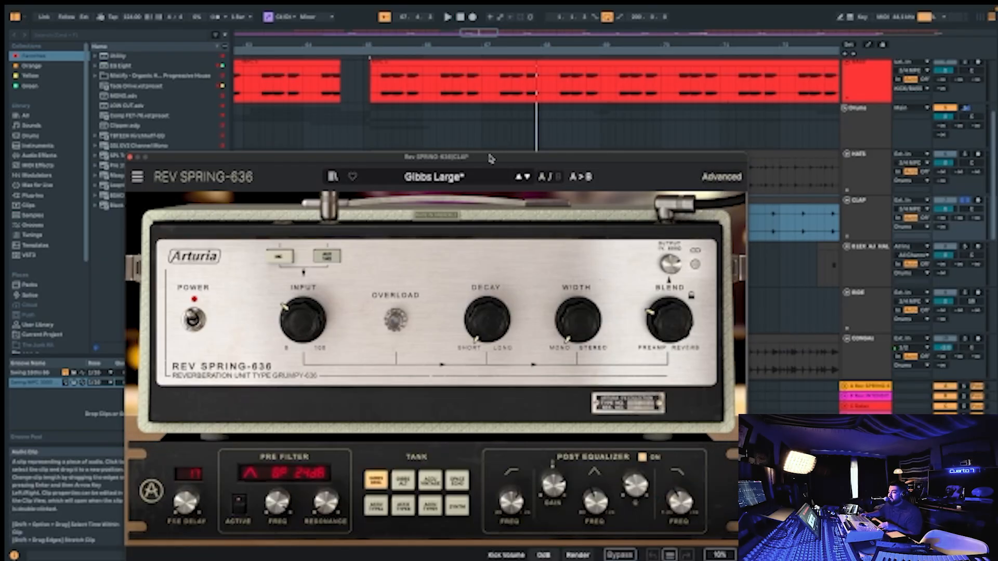
drag(490, 156, 522, 102)
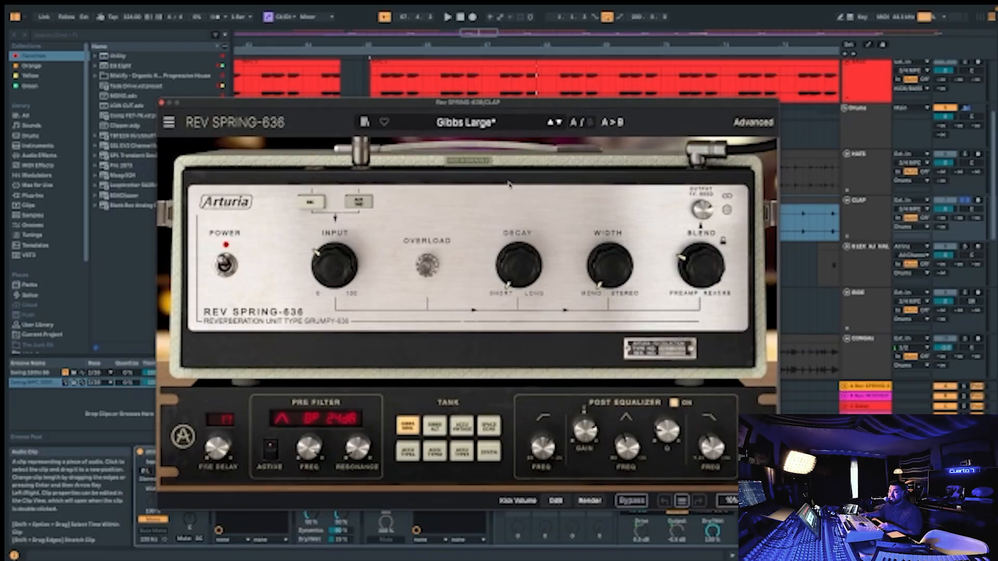
drag(488, 104, 482, 80)
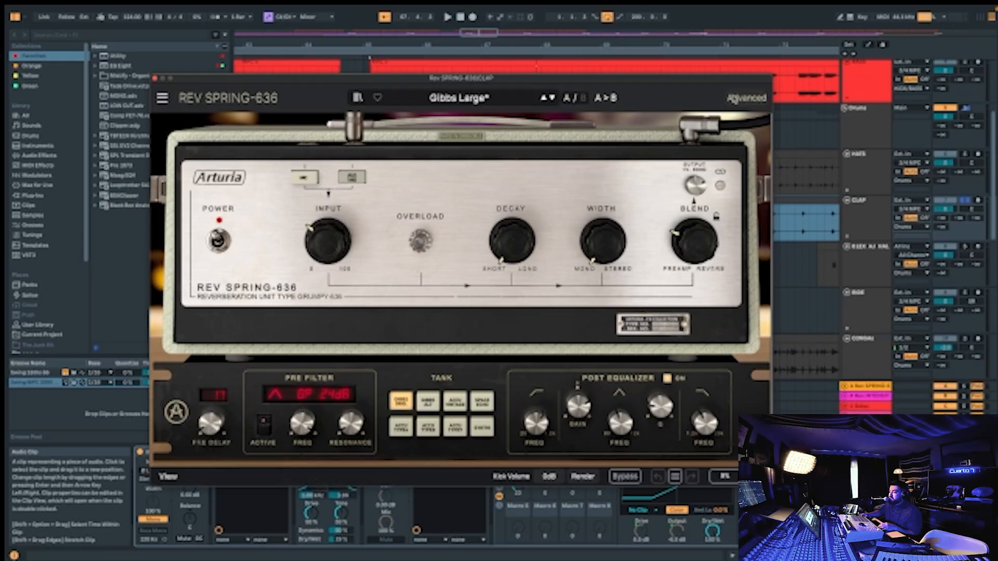
click(755, 104)
click(756, 103)
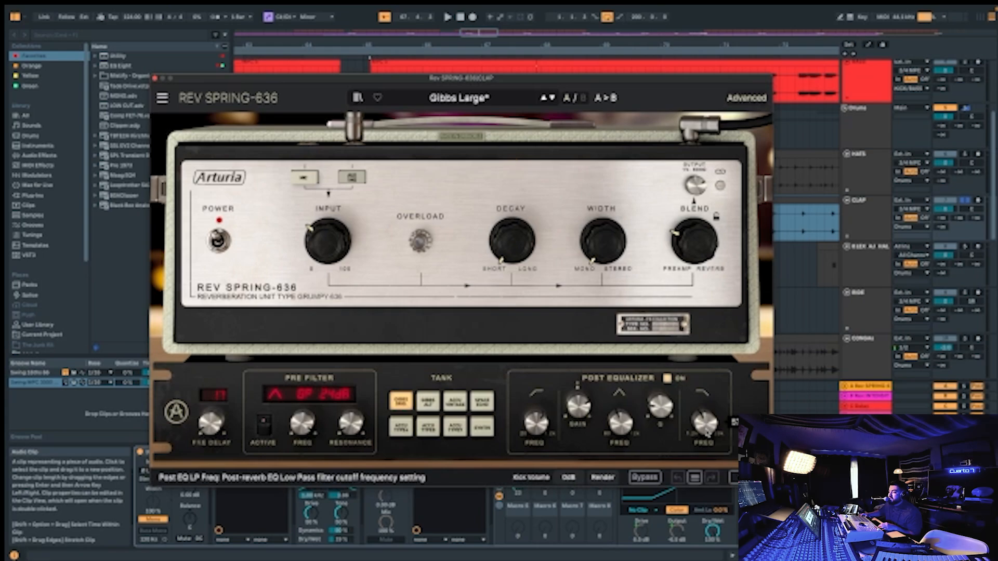
Examine the Rev SPRING-636 post equalizer, Input, Decay, Width and Blend settings on the clap.
mouse_move(542, 427)
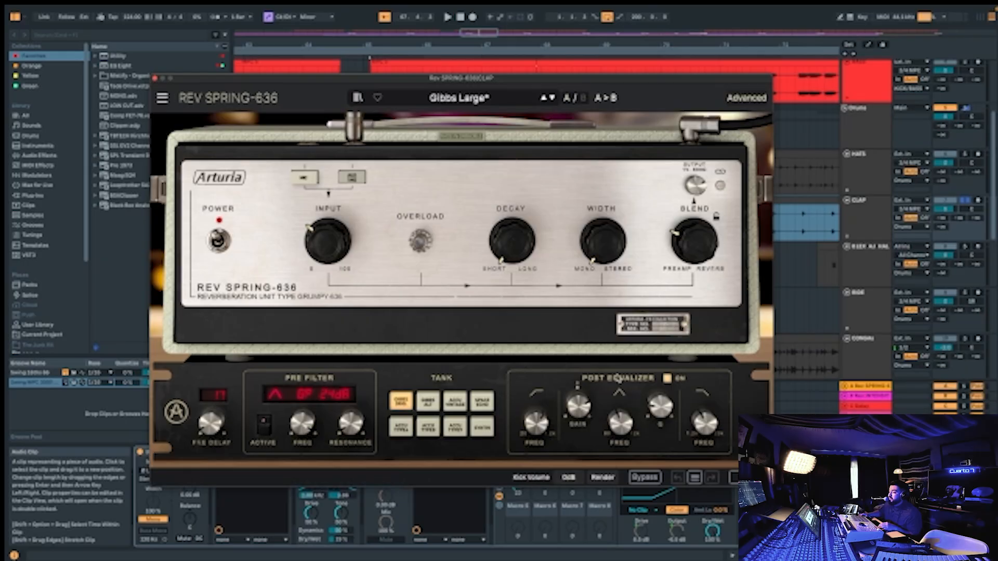
drag(333, 250, 334, 251)
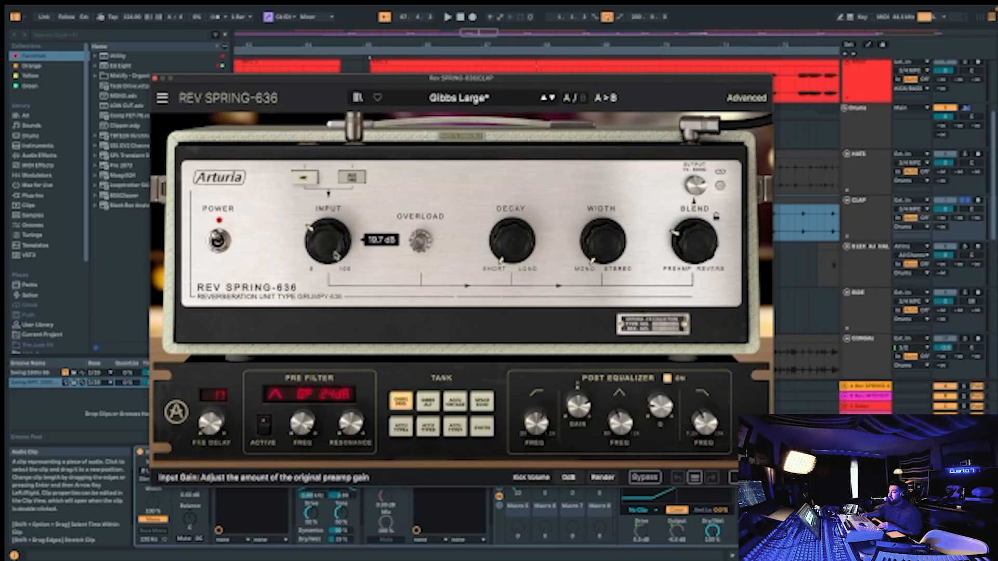
drag(500, 246, 500, 246)
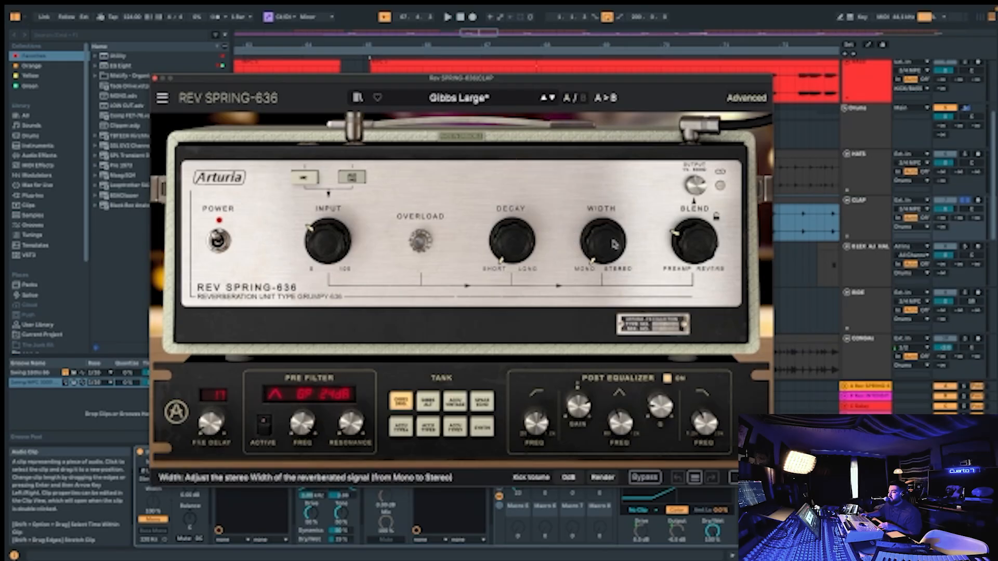
mouse_move(613, 248)
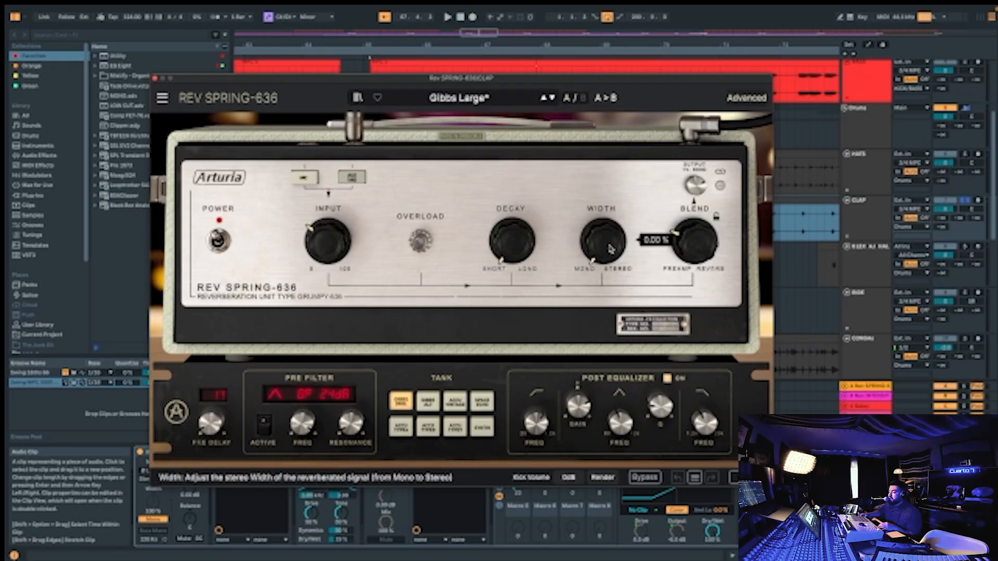
mouse_move(703, 255)
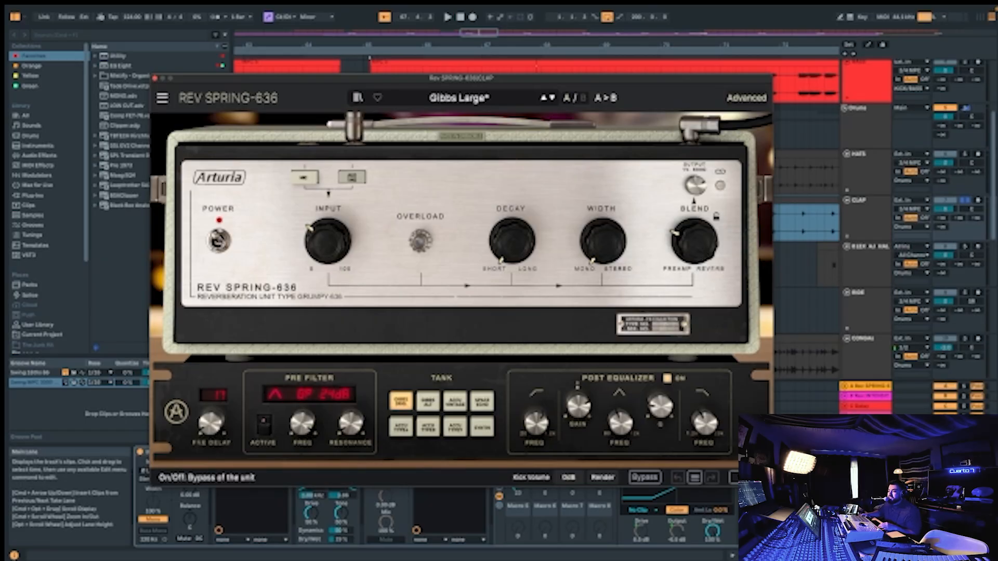
Compare the soloed clap with Rev SPRING-636 powered off and on, leave it on, and close its window.
click(218, 240)
key(space)
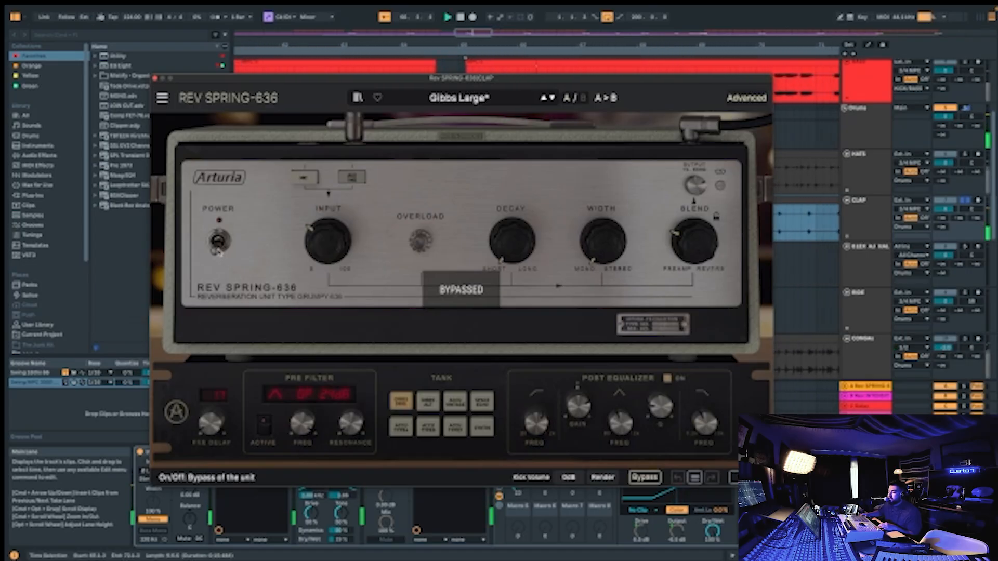
click(218, 244)
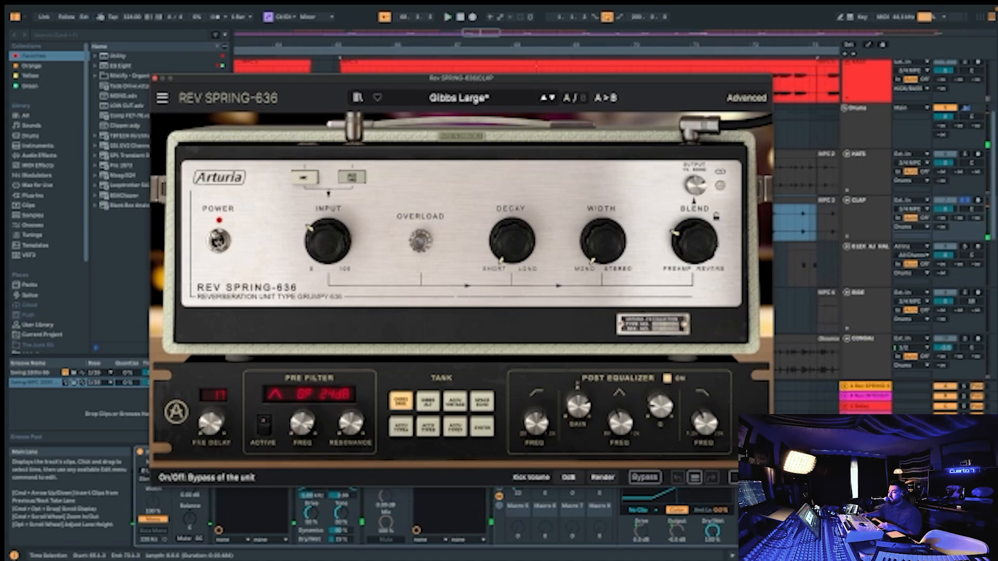
click(218, 243)
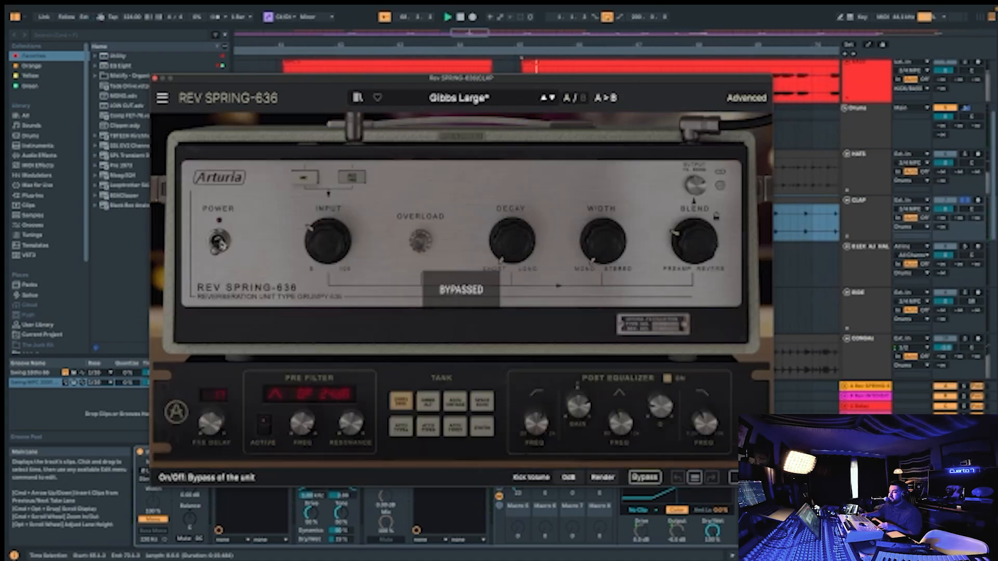
click(218, 241)
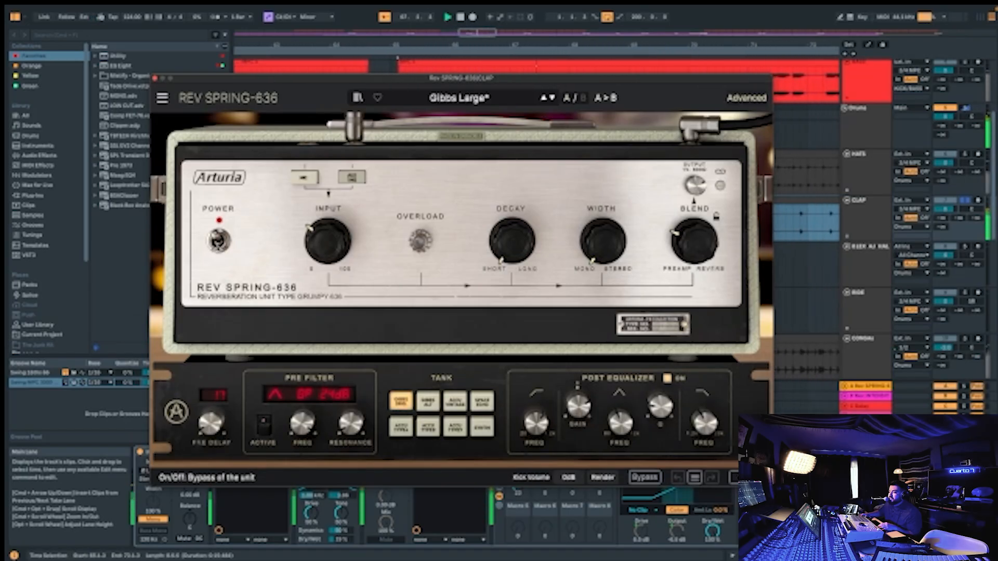
click(155, 78)
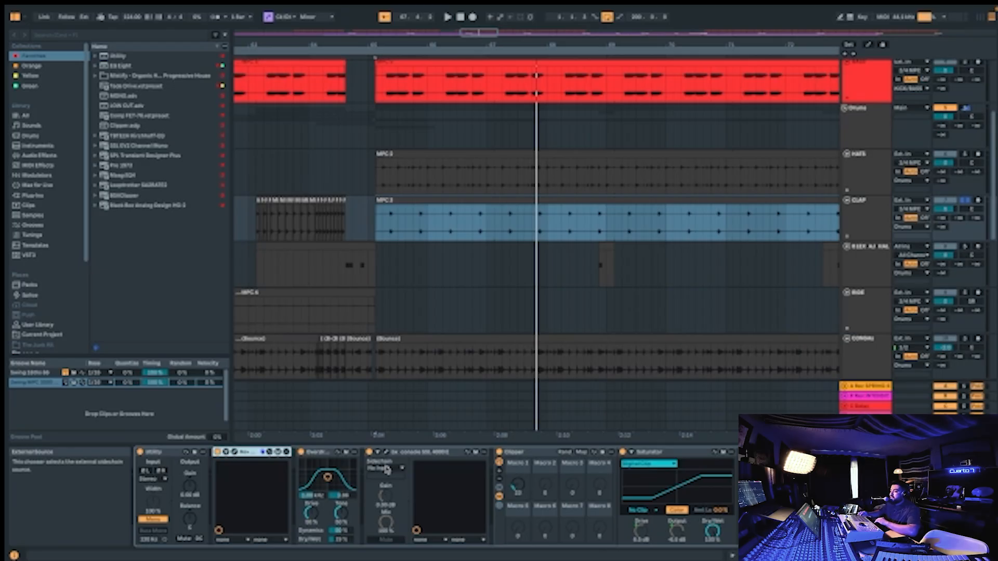
Audition the Overdrive effect on the soloed clap, leaving it enabled.
click(331, 453)
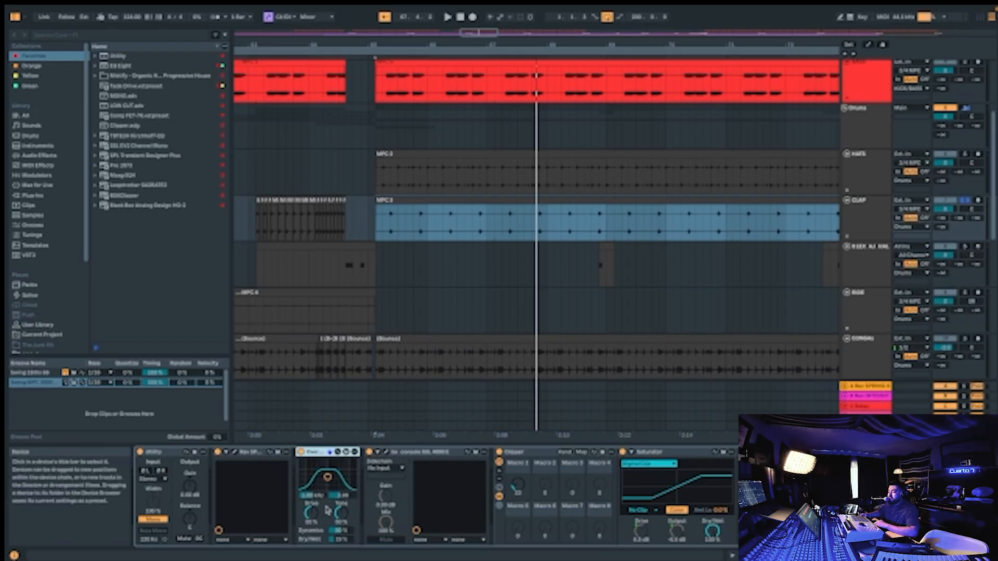
click(300, 451)
key(space)
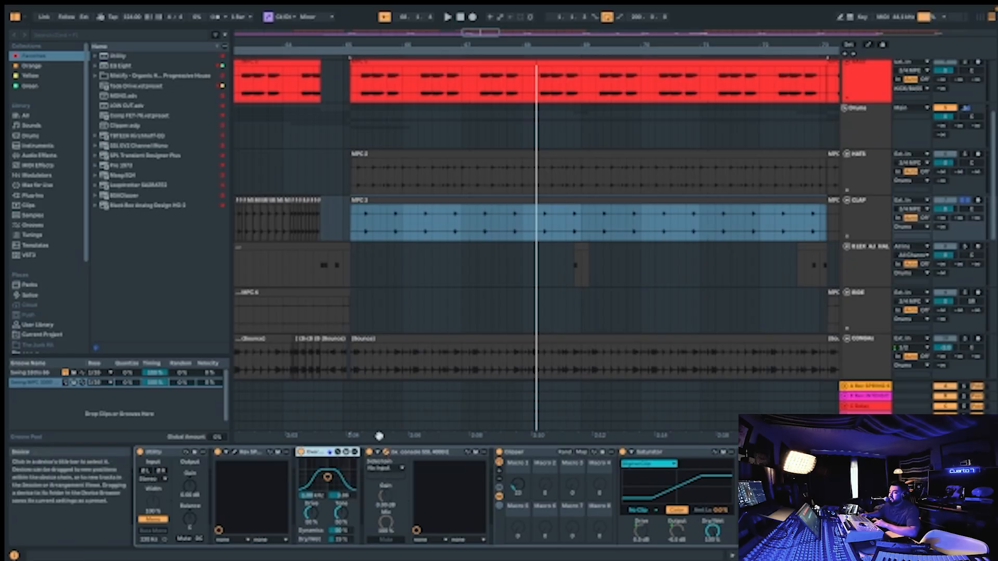
Audition the bx_console SSL 4000 E on the clap with its window open, examine the compressor and output fader, and close it.
click(385, 452)
drag(423, 85, 410, 97)
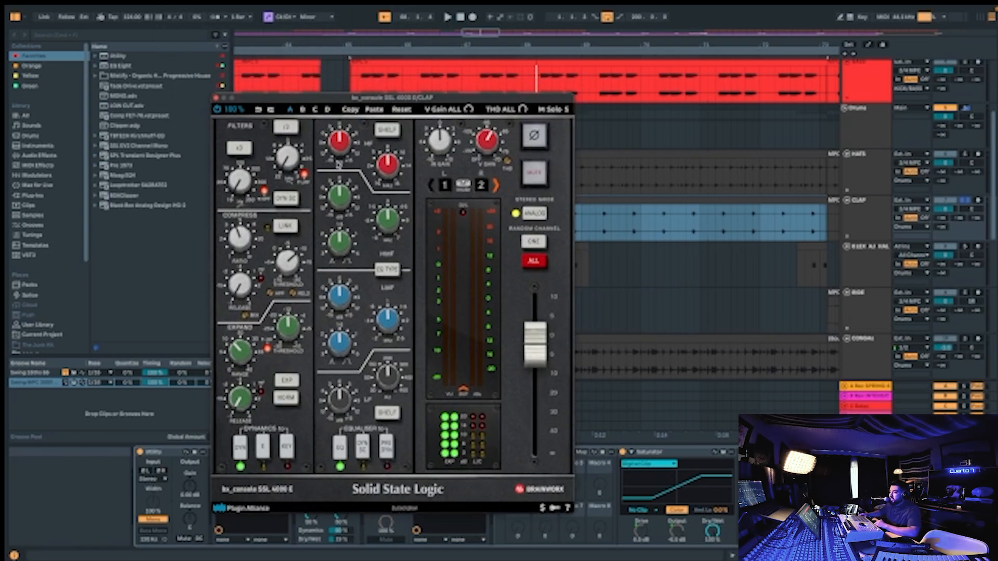
key(space)
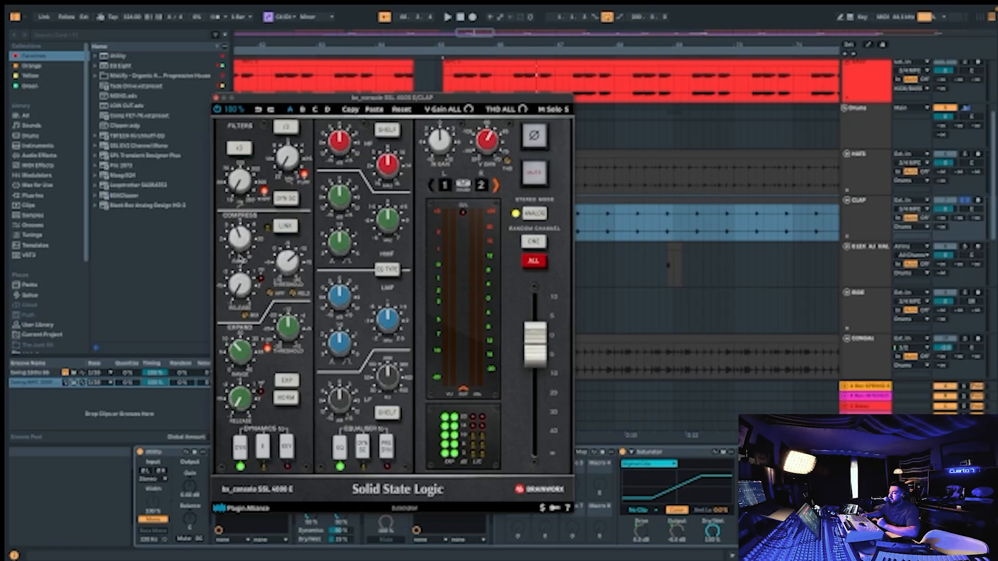
mouse_move(246, 238)
mouse_move(293, 264)
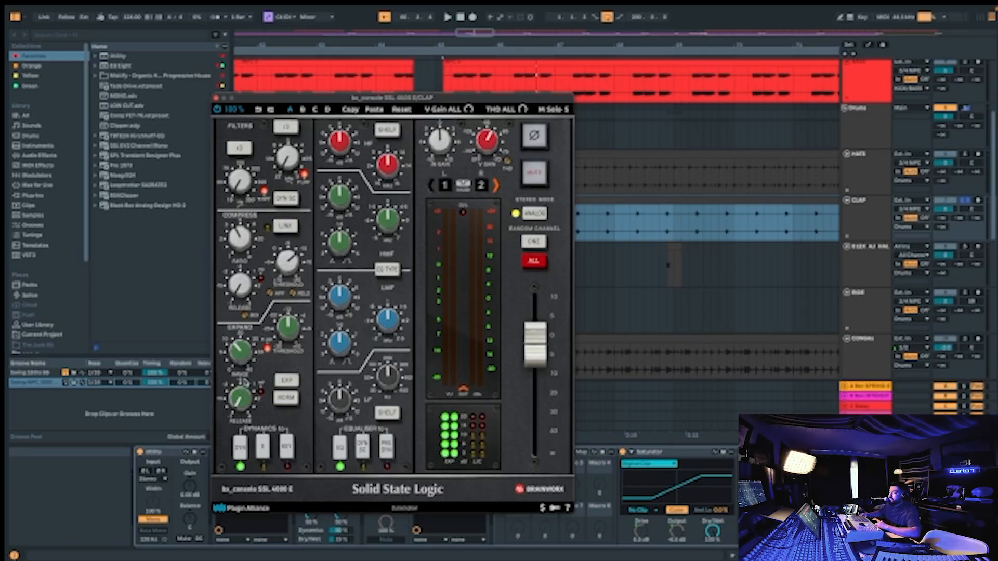
key(space)
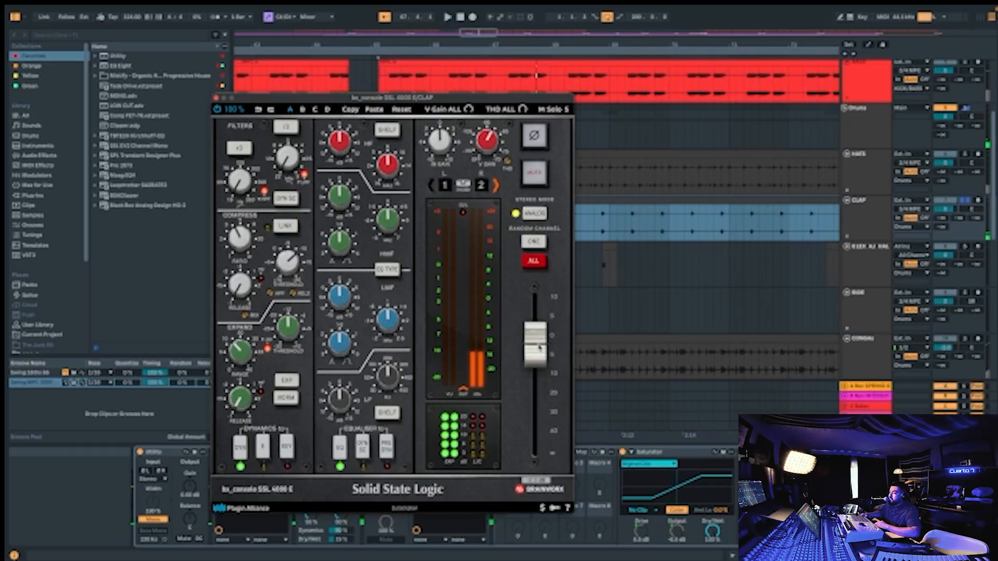
drag(539, 346, 539, 346)
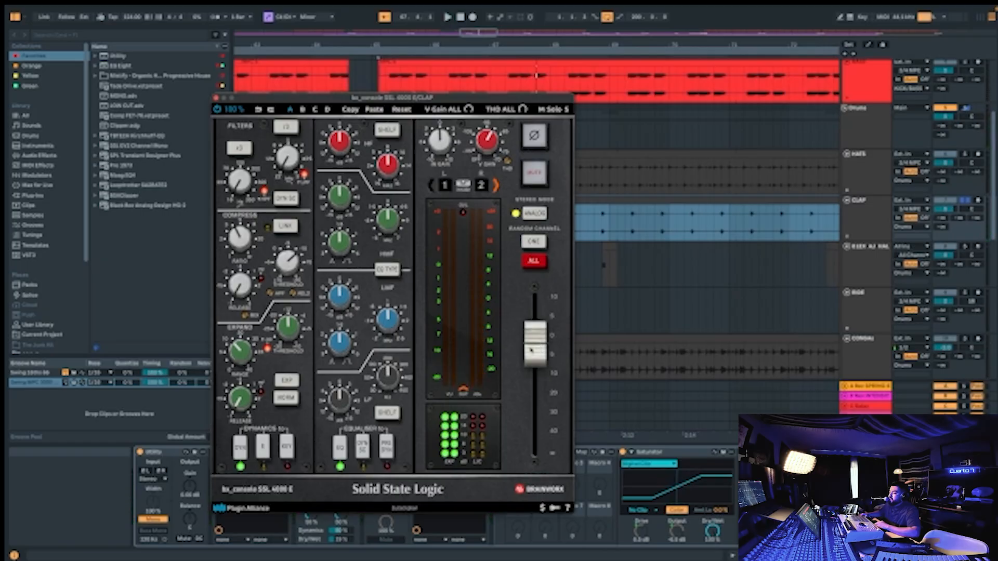
click(216, 98)
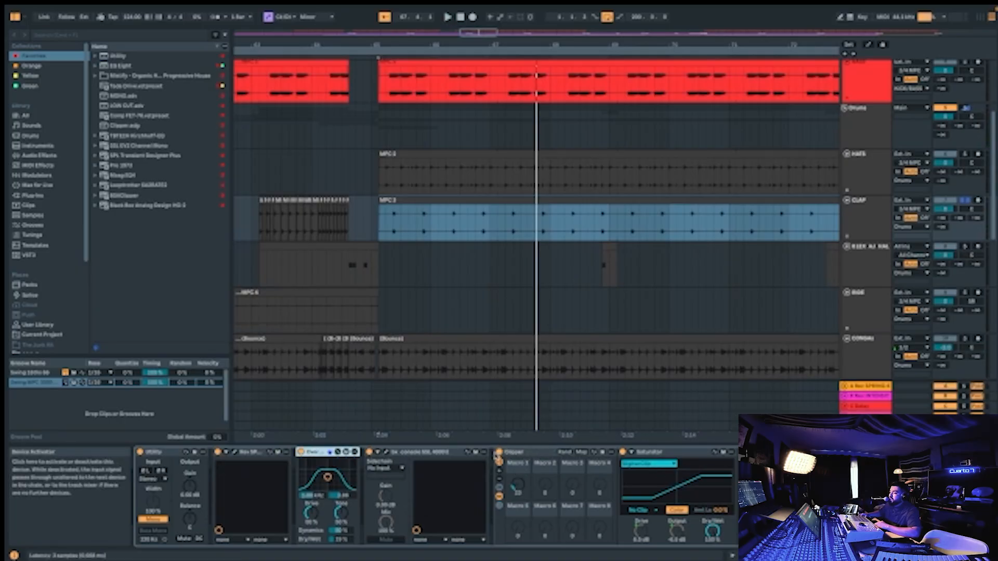
Compare the soloed clap with the Clipper rack switched off and back on.
click(500, 452)
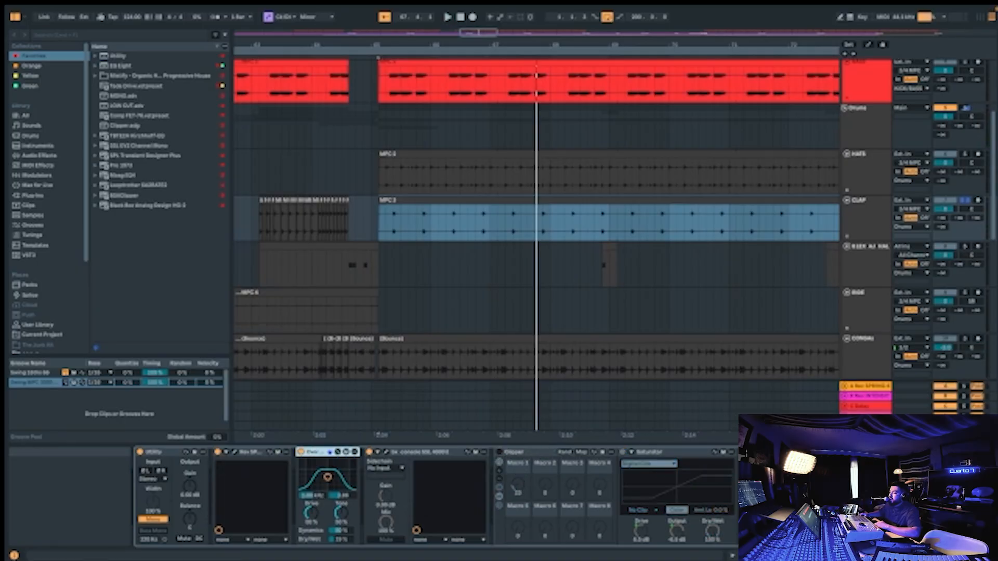
scroll(501, 462, right, 3)
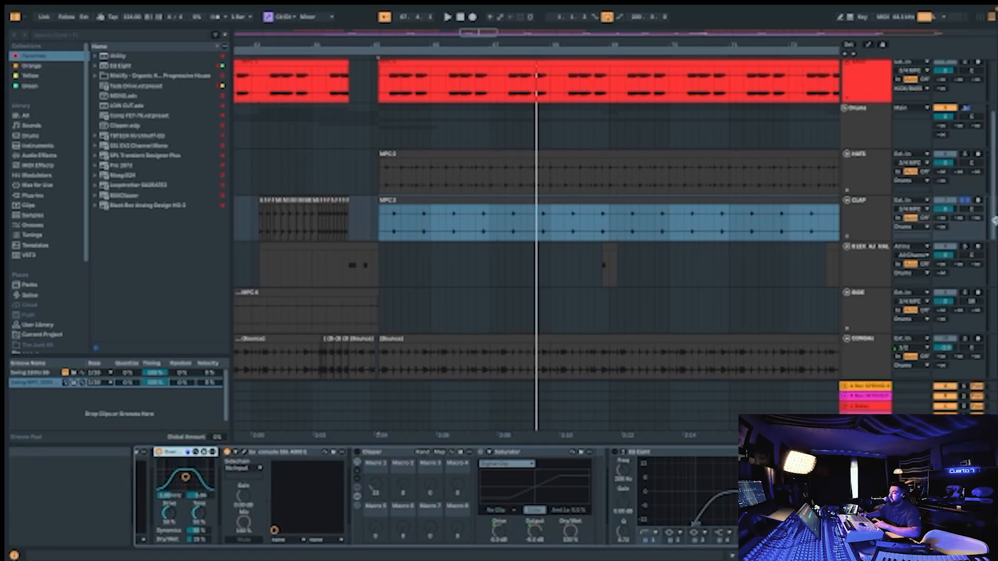
key(space)
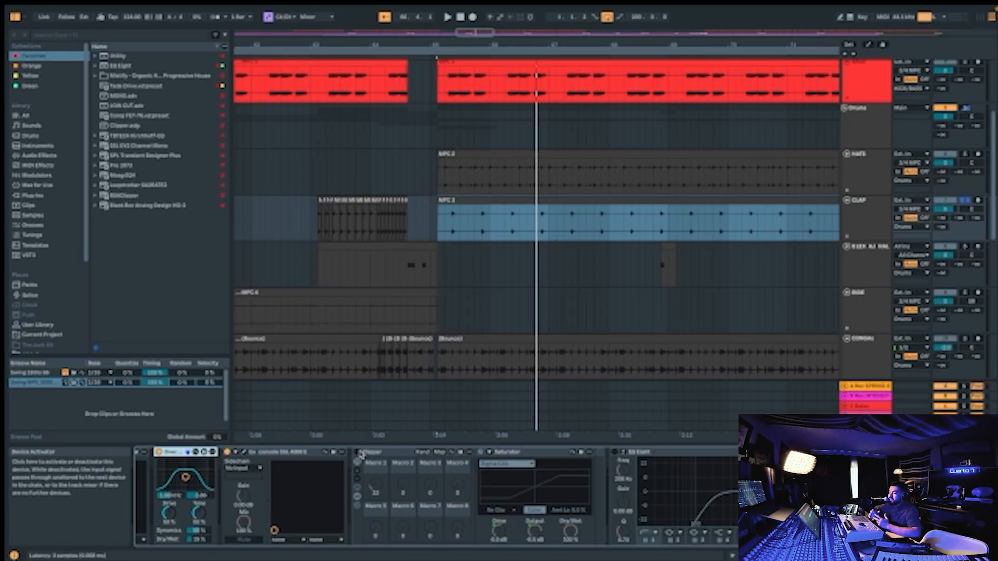
click(358, 452)
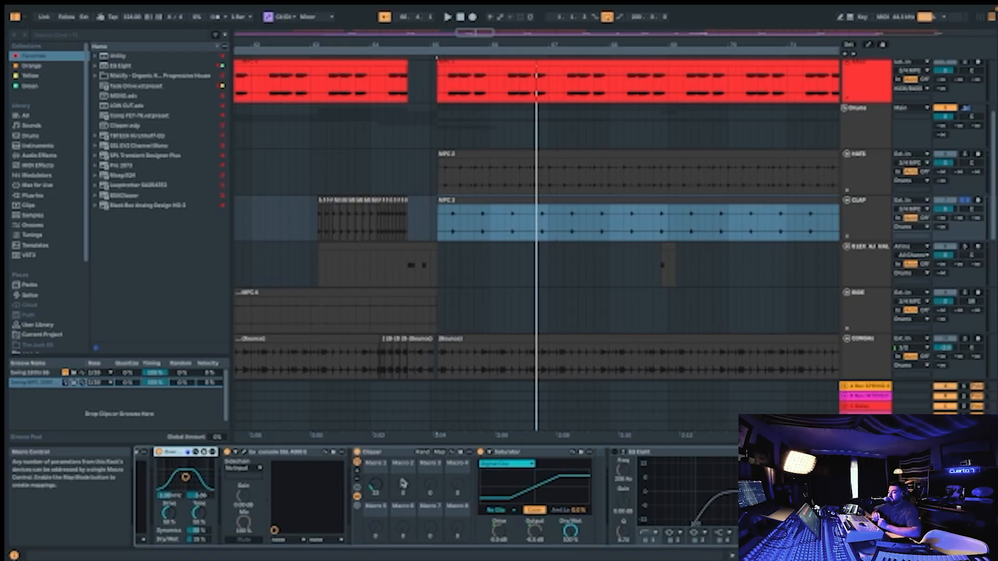
Review the curve types of the Saturator inside the Clipper rack and keep Digital Clip selected.
click(535, 454)
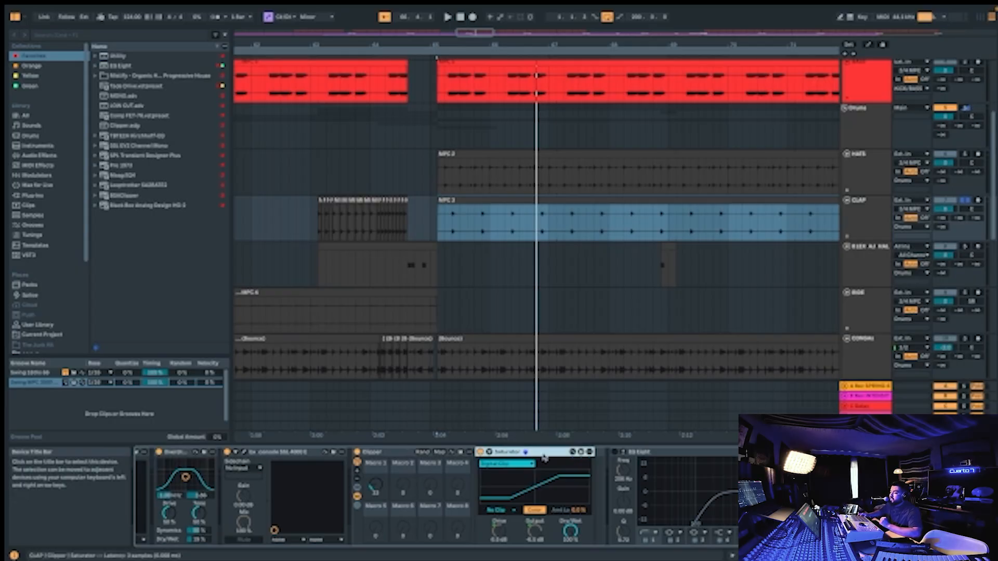
click(532, 463)
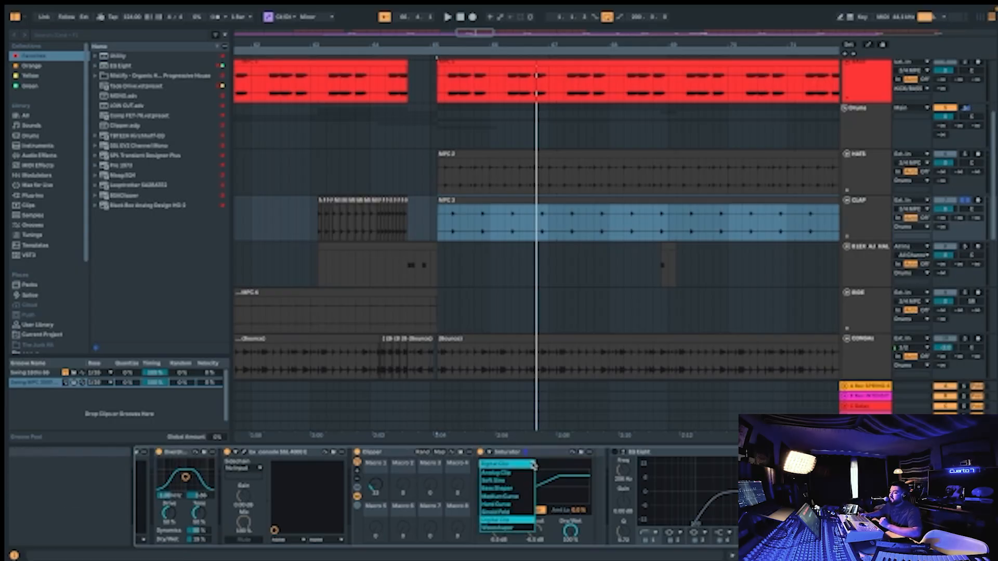
click(510, 520)
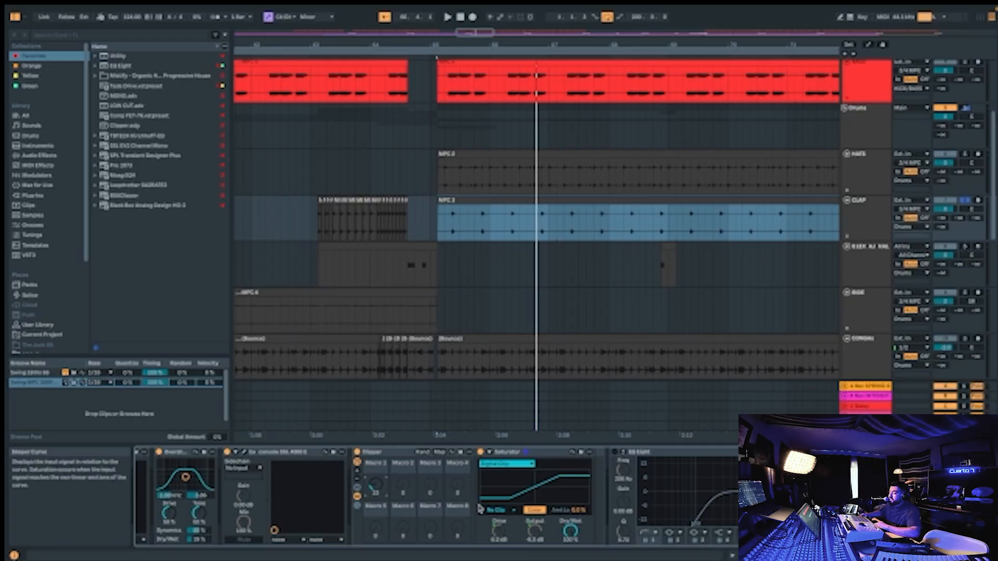
Play the soloed clap again and bypass the Clipper rack briefly, leaving it enabled.
key(space)
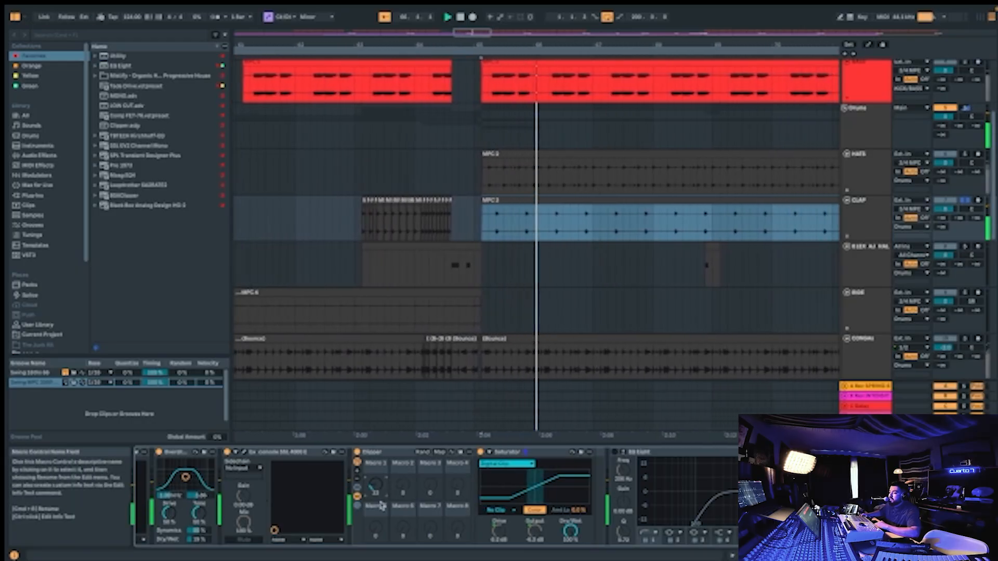
click(357, 452)
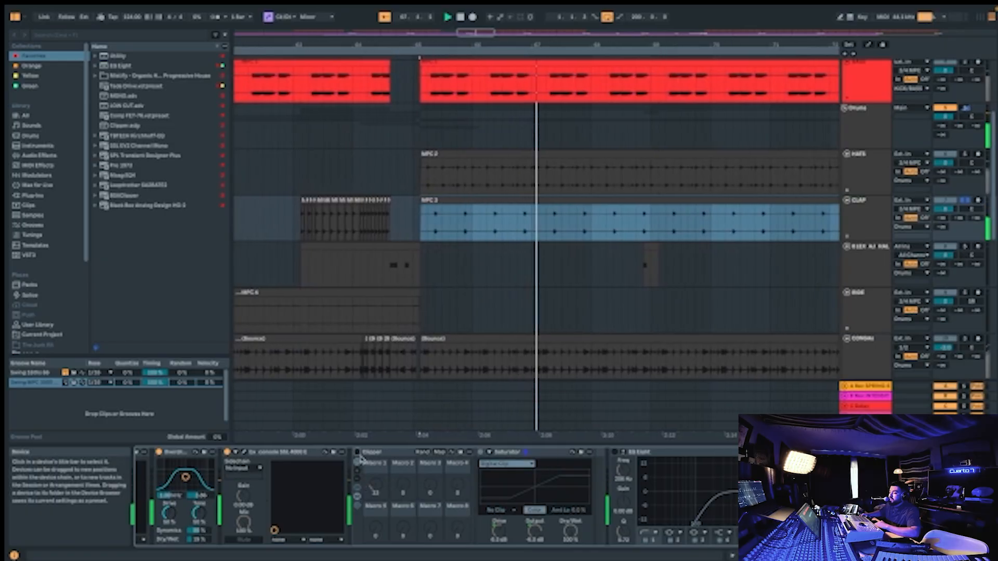
click(356, 452)
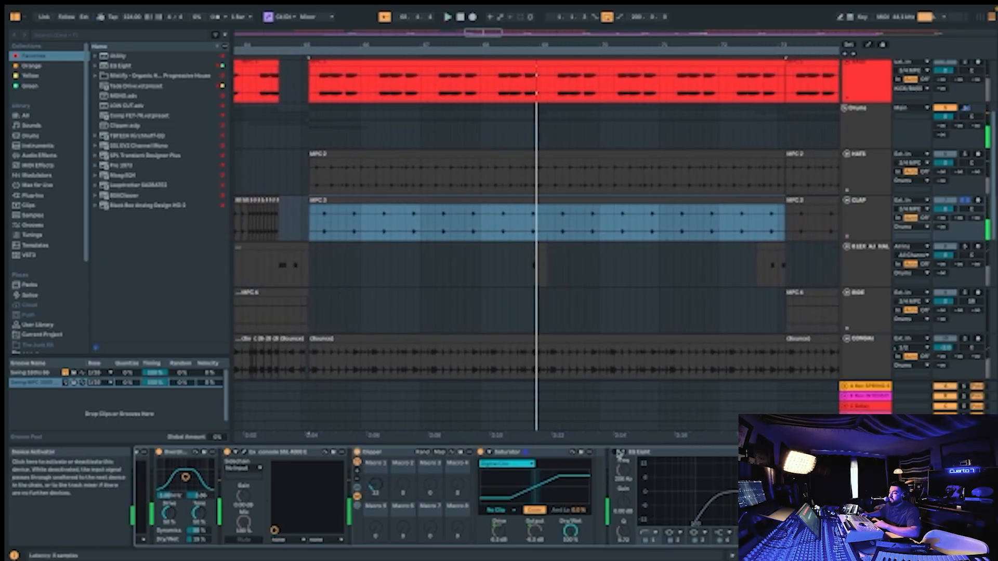
Enable the EQ Eight at the end of the clap's chain, and revisit the bx_console SSL 4000 E window before closing it.
click(616, 453)
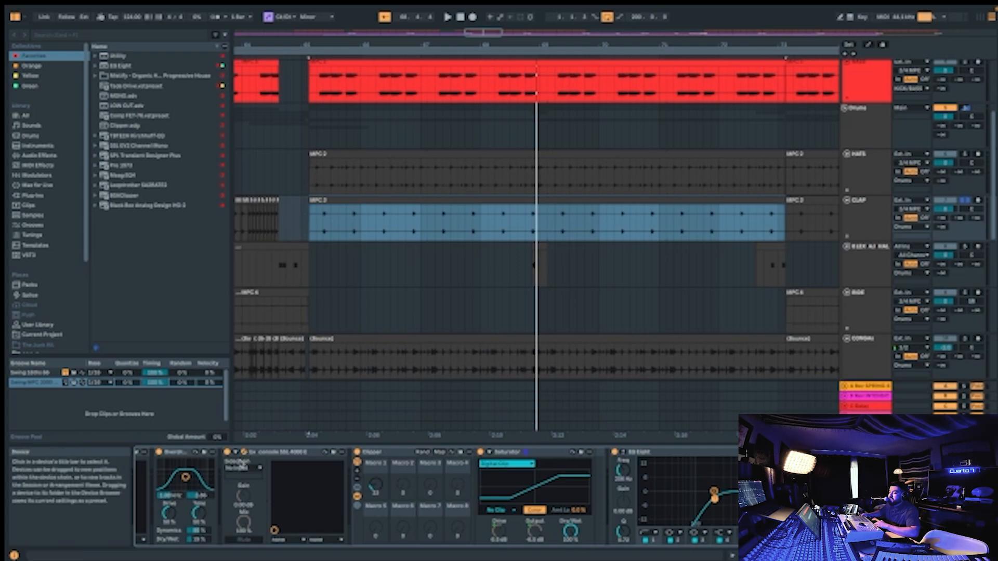
drag(320, 11, 296, 110)
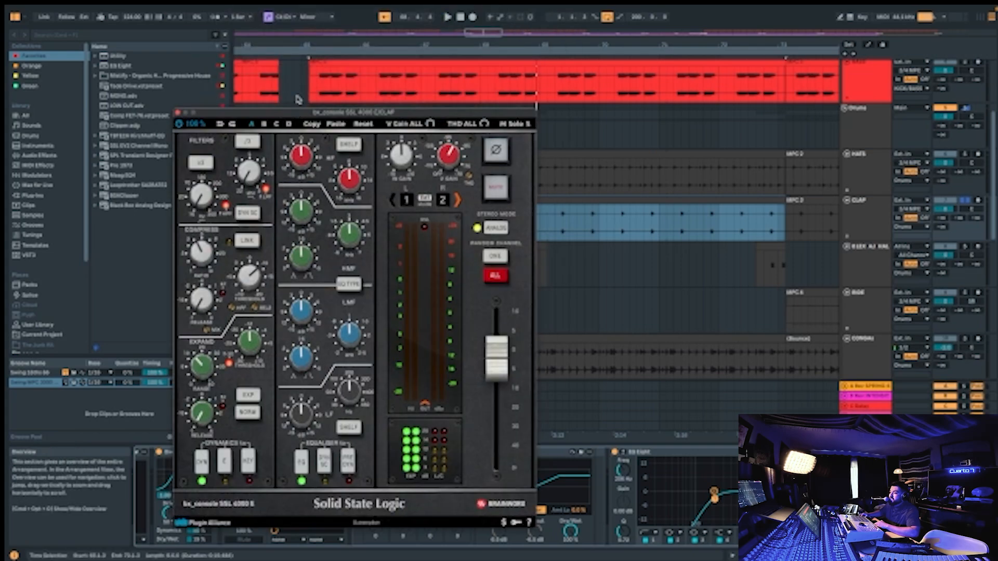
click(178, 112)
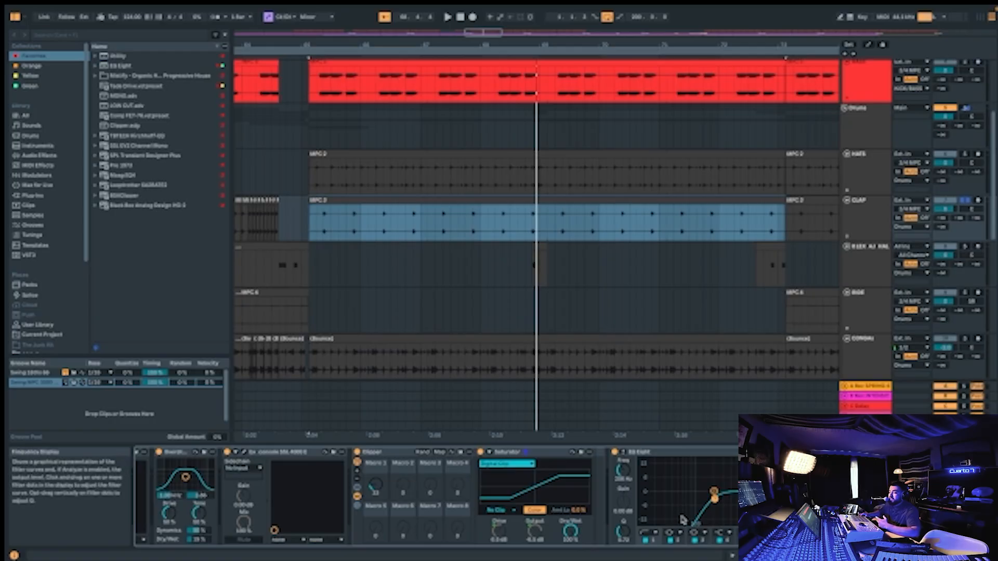
Audition the EQ Eight's low cut on the soloed clap by switching its first band off and on, leaving it on.
click(629, 472)
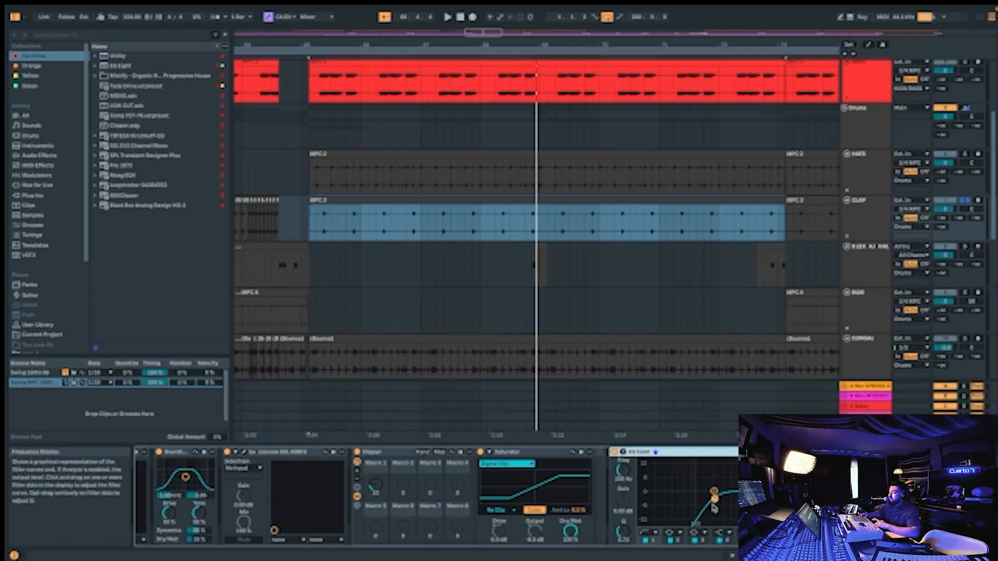
key(space)
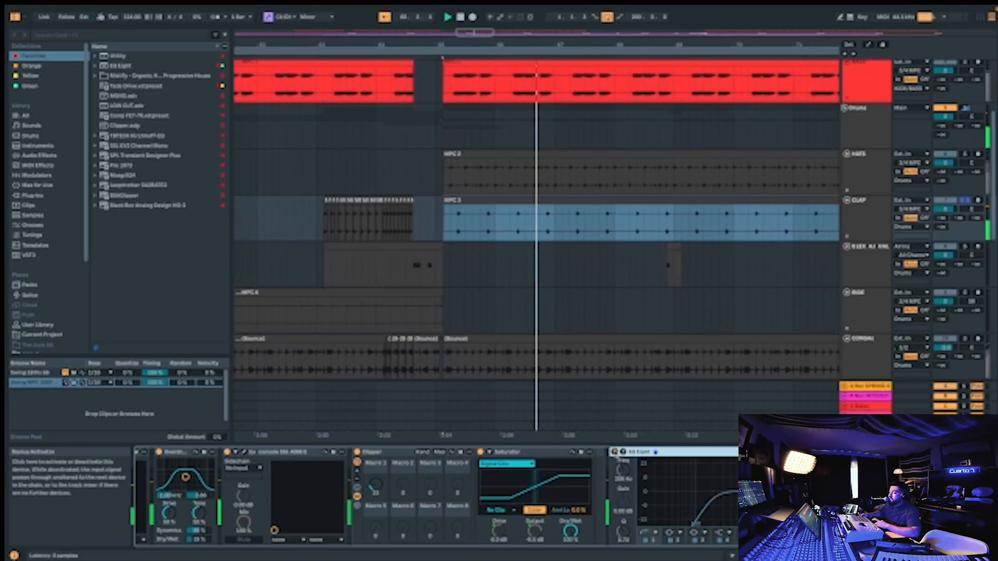
click(645, 541)
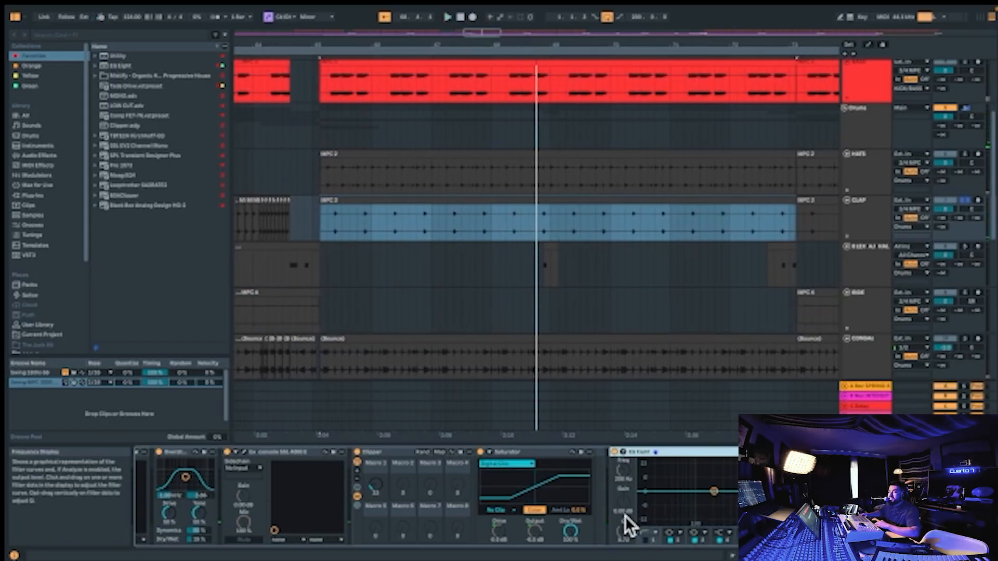
click(645, 539)
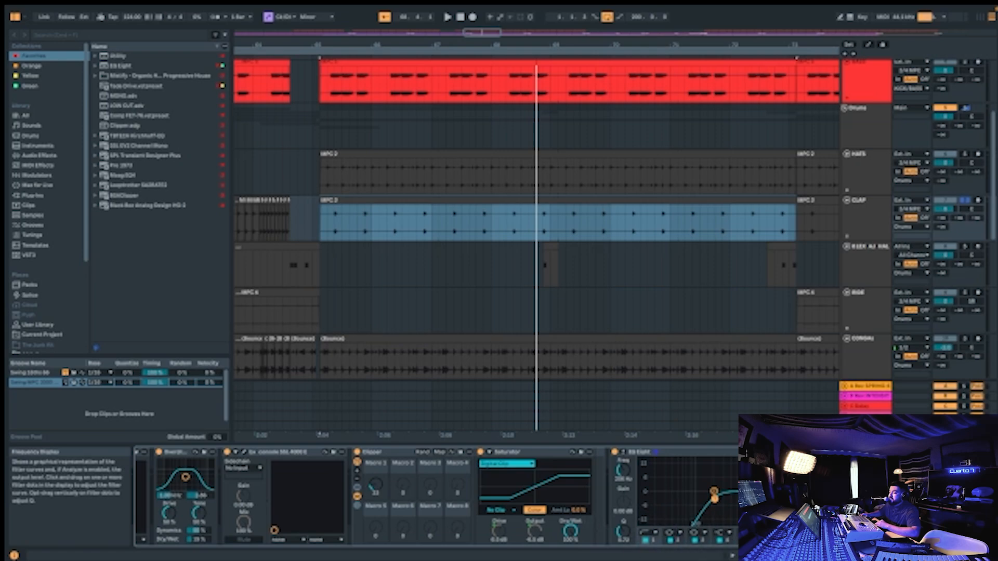
key(space)
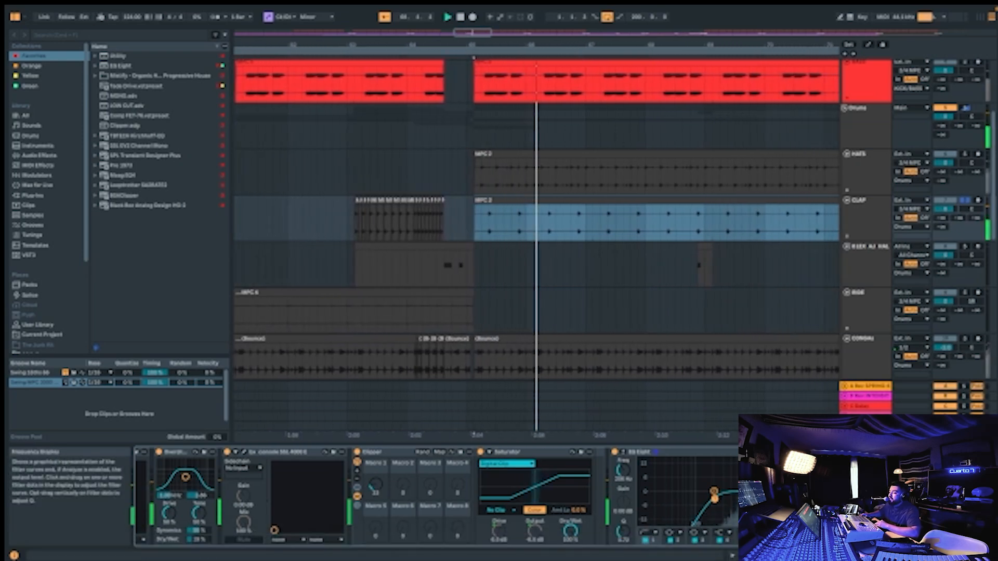
Unsolo the clap, select all the devices in its chain and switch them off together.
click(966, 201)
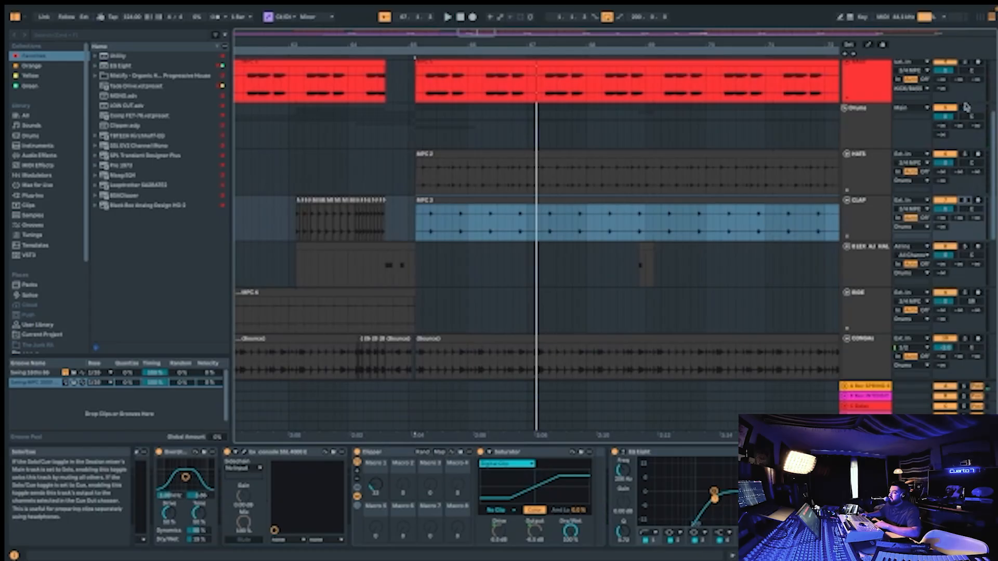
scroll(436, 496, left, 5)
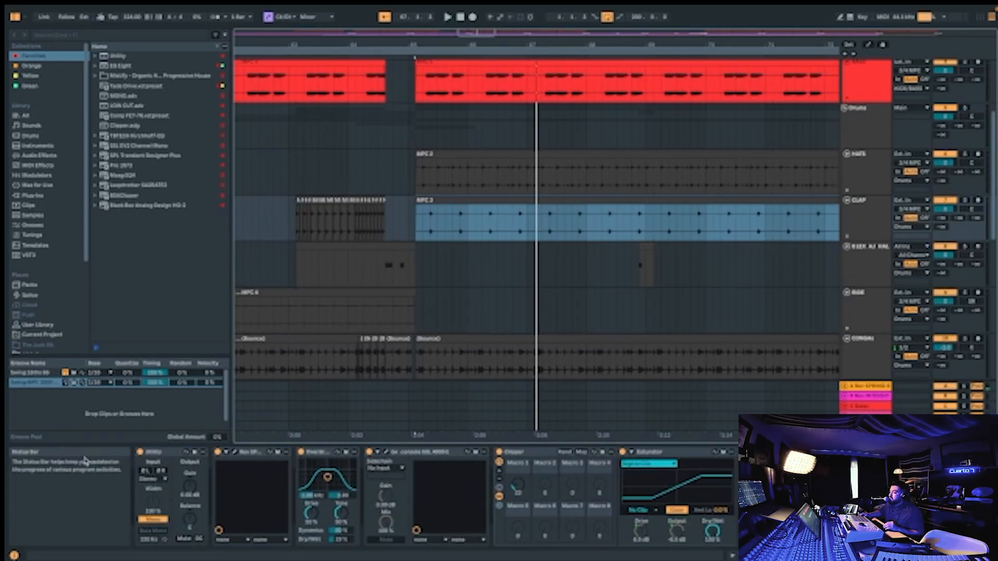
click(152, 451)
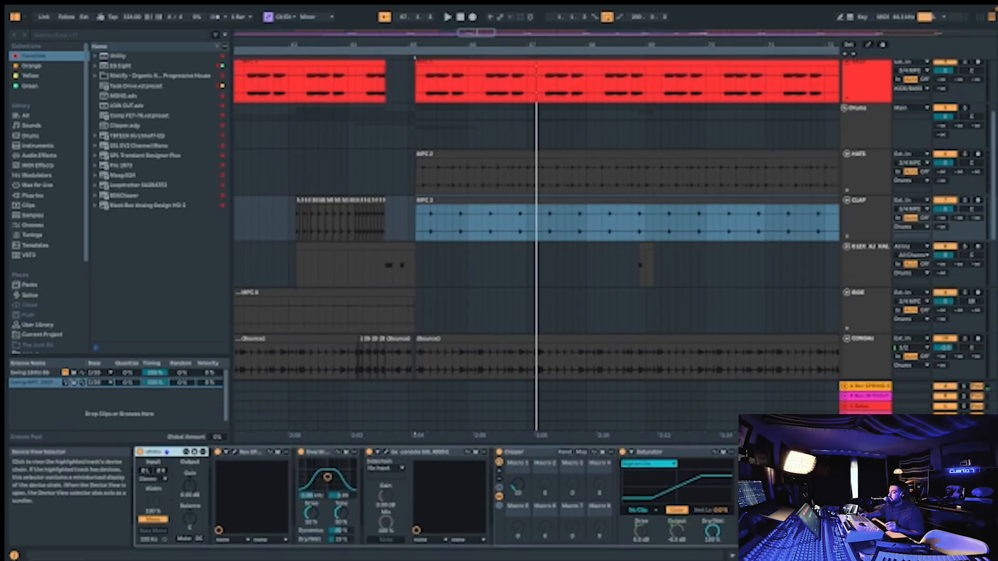
scroll(435, 496, right, 4)
scroll(436, 496, left, 4)
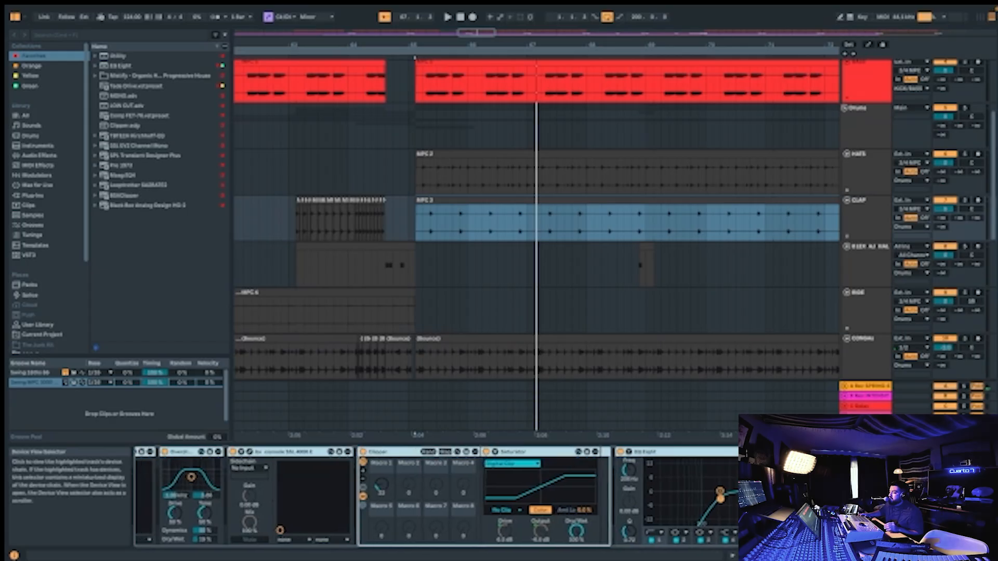
click(141, 452)
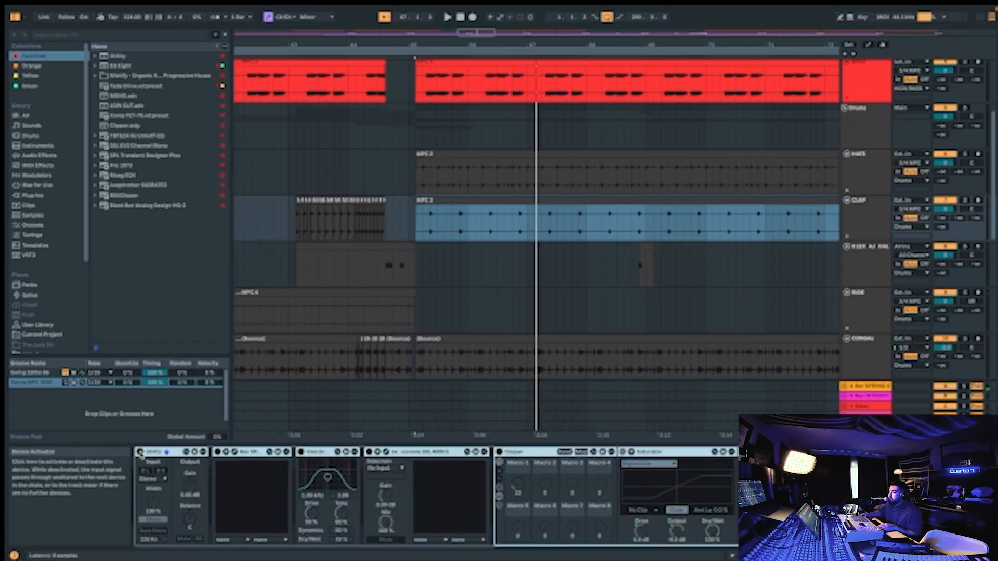
Solo the Drums group, play it with the clap unprocessed, and reselect the clap's entire device chain.
click(930, 123)
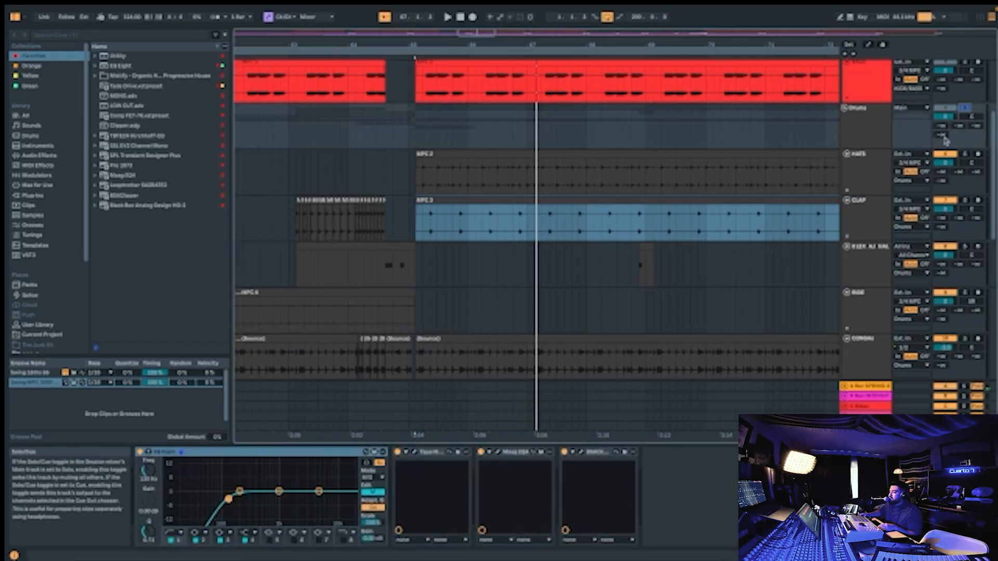
key(space)
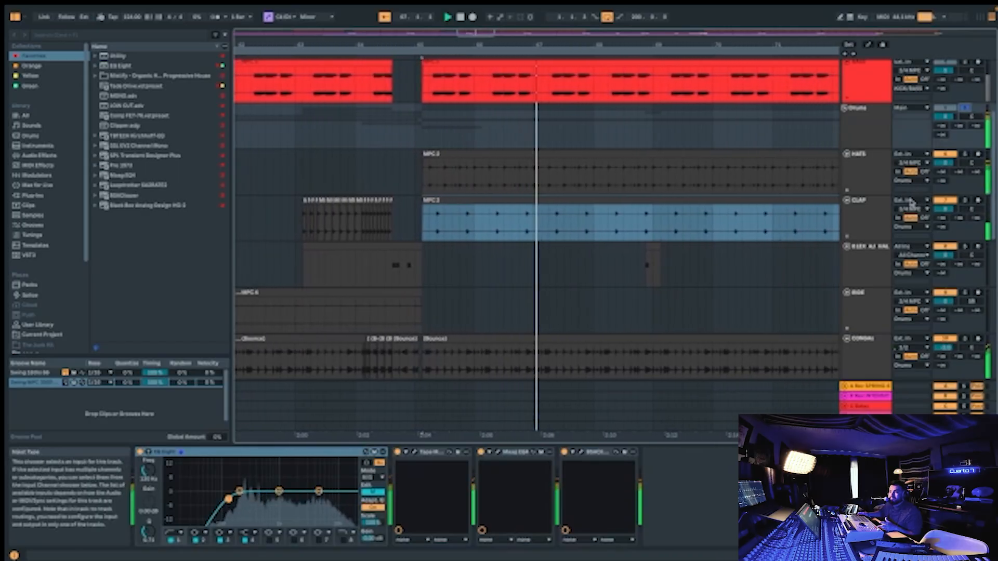
click(866, 218)
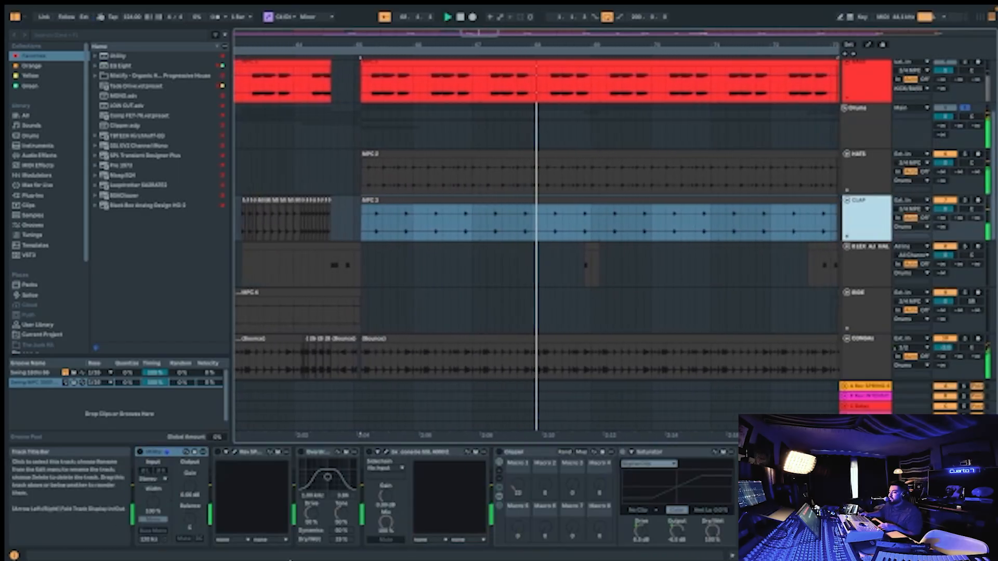
click(162, 452)
key(super+a)
scroll(437, 496, right, 4)
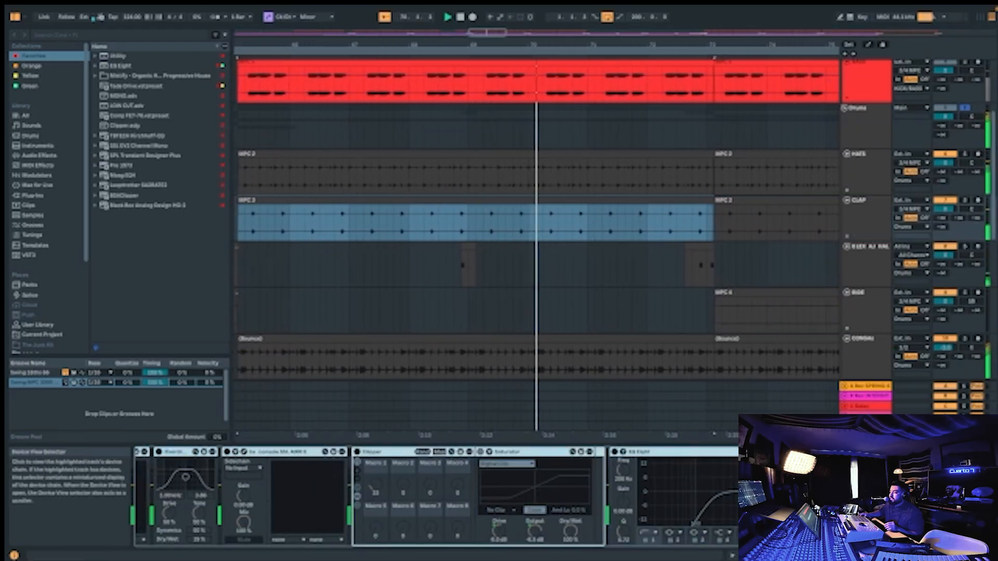
scroll(436, 496, left, 4)
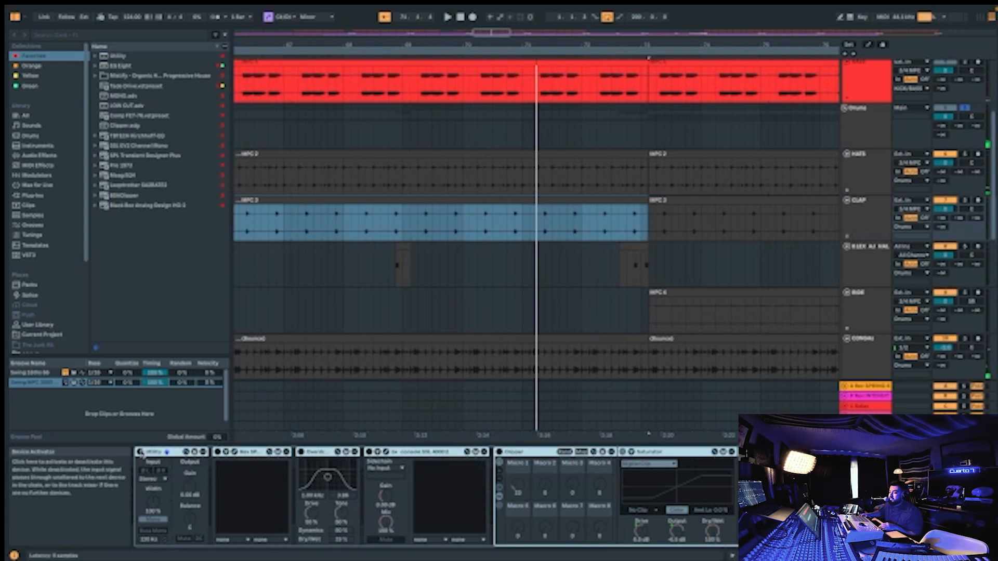
Compare the soloed drums with the clap's full device chain on and off, leaving every device enabled.
key(space)
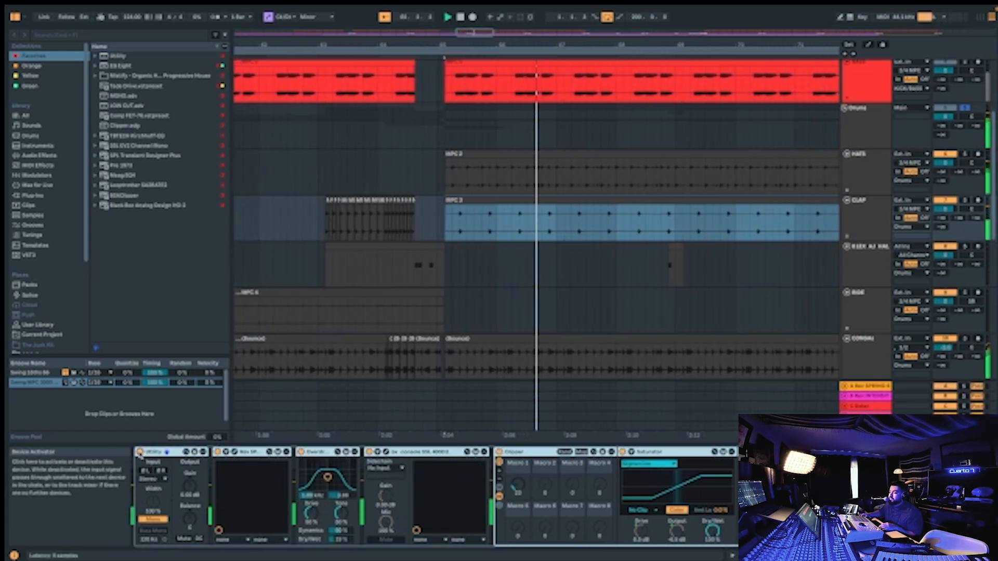
click(139, 452)
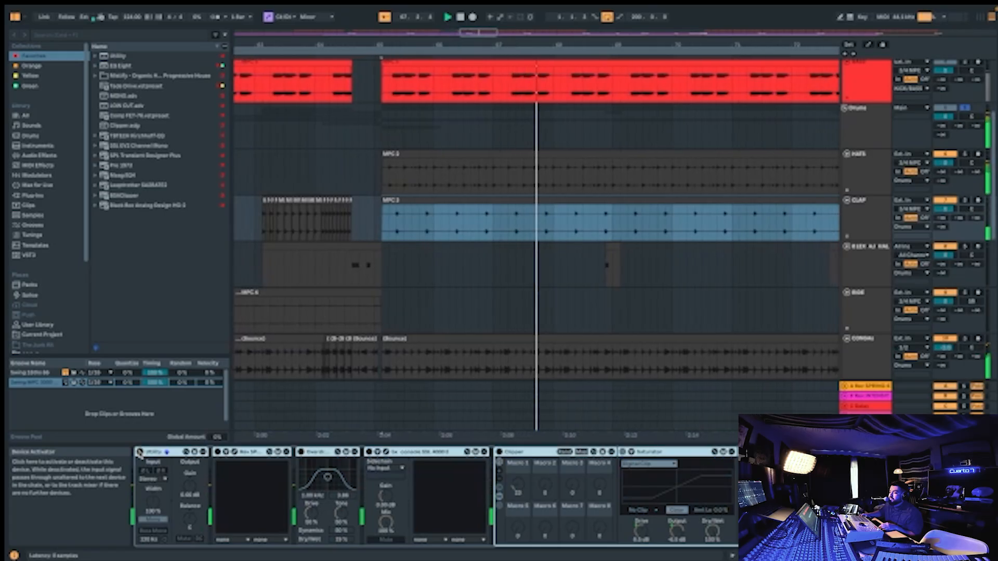
click(139, 452)
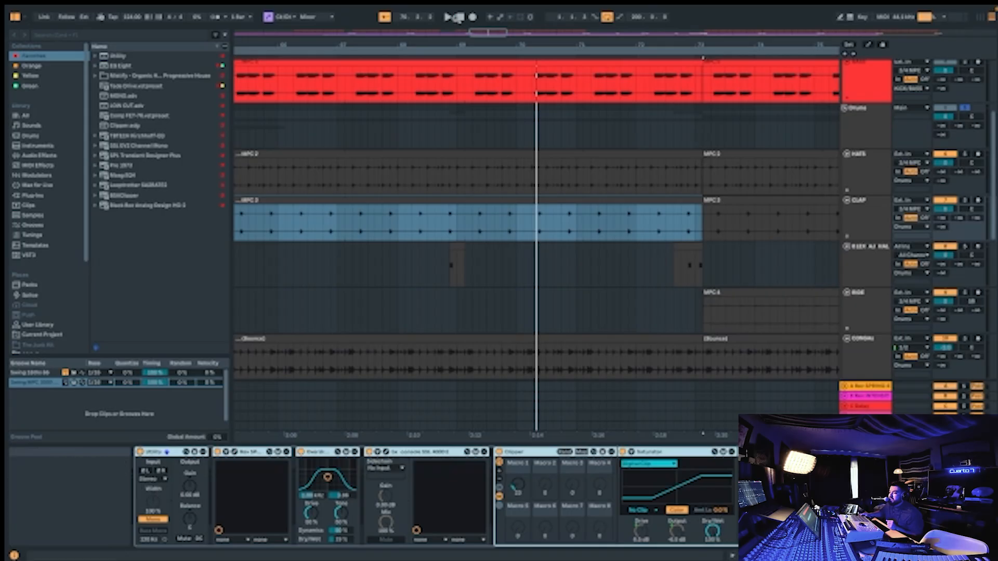
key(space)
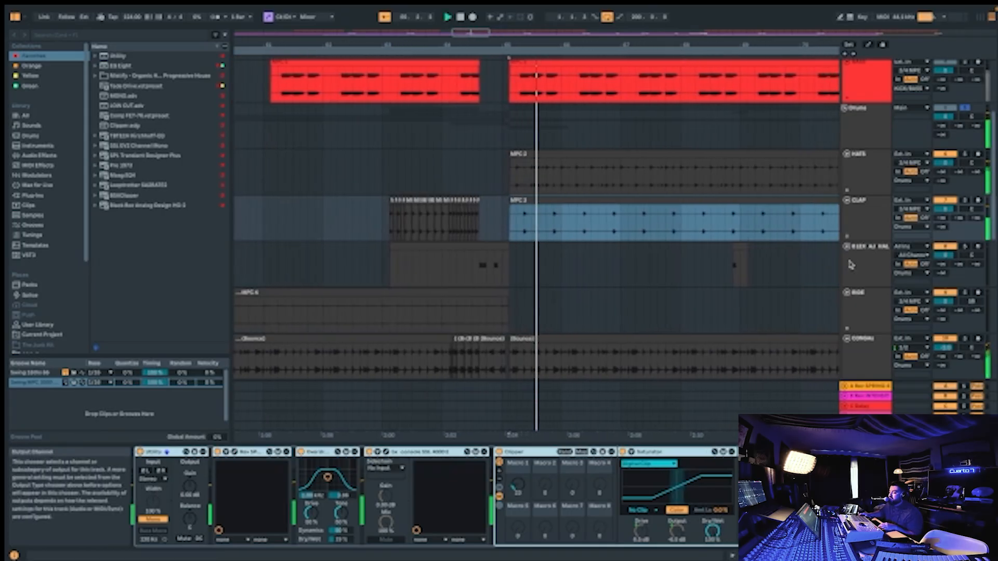
Check the short snare clip and its devices, and solo the congas track with its EQ Eight displayed.
click(730, 262)
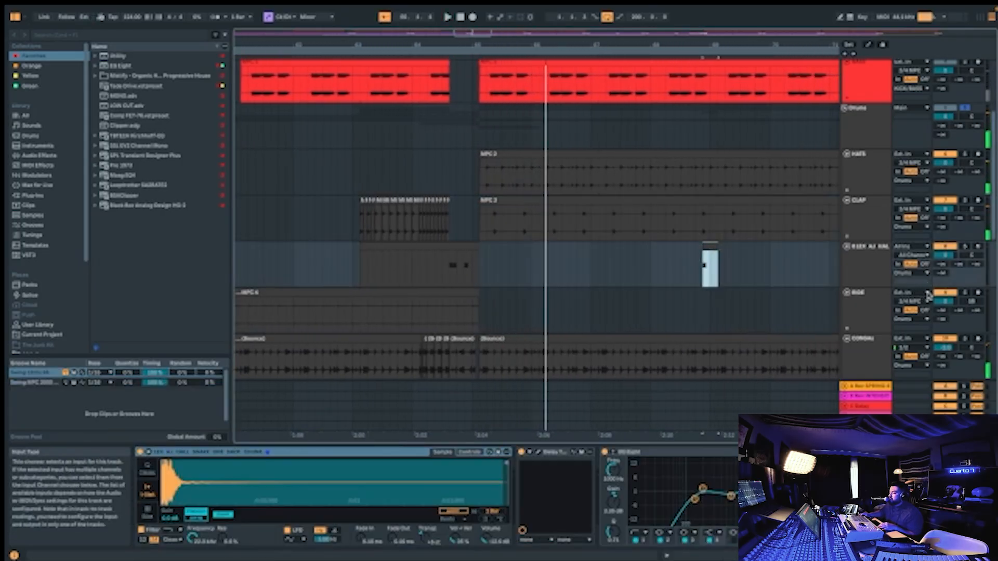
scroll(886, 321, down, 1)
scroll(884, 307, down, 1)
scroll(861, 297, down, 1)
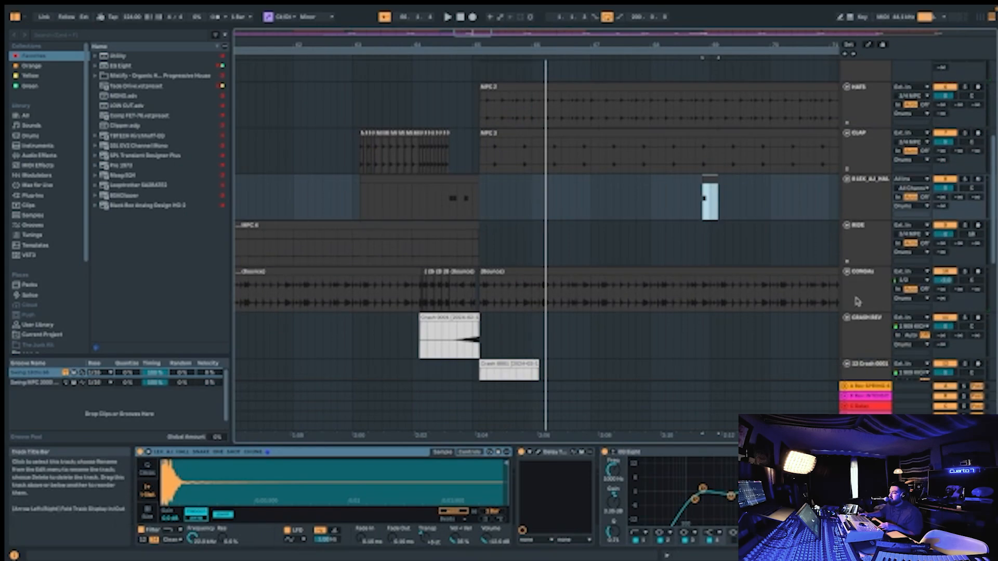
click(855, 301)
click(965, 271)
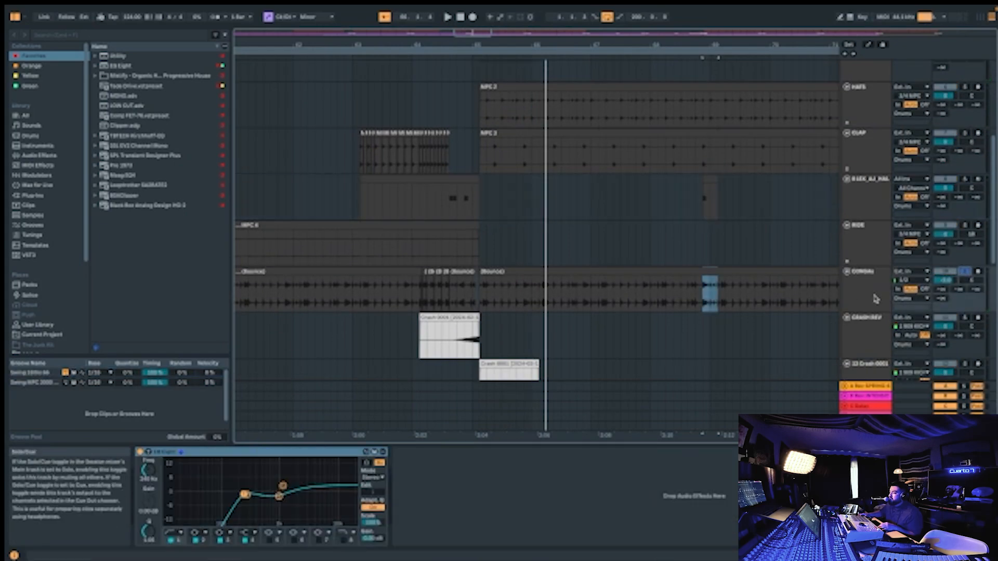
Select the congas' main clip and play the soloed congas from just before their chopped fill.
click(874, 297)
click(519, 271)
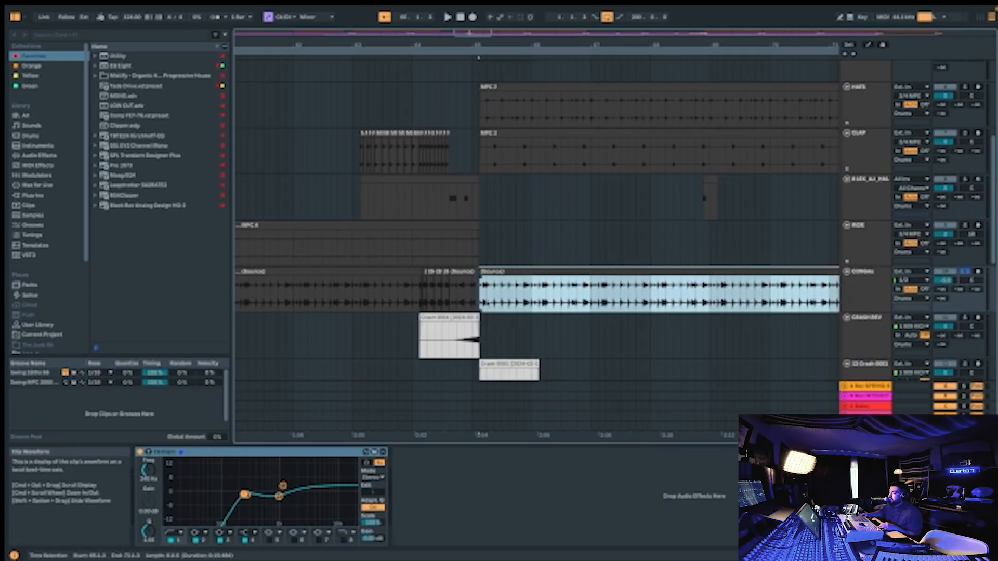
click(479, 304)
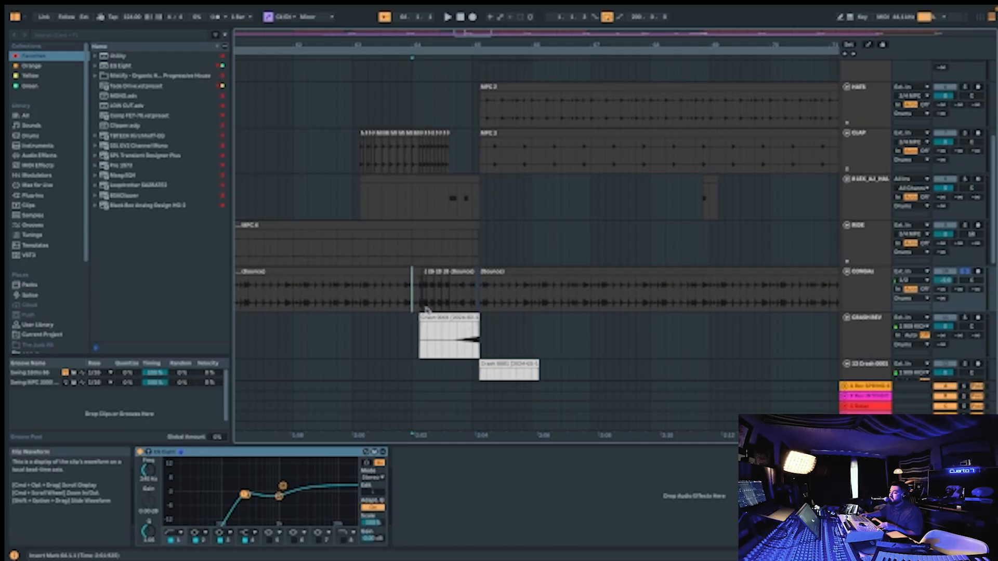
key(space)
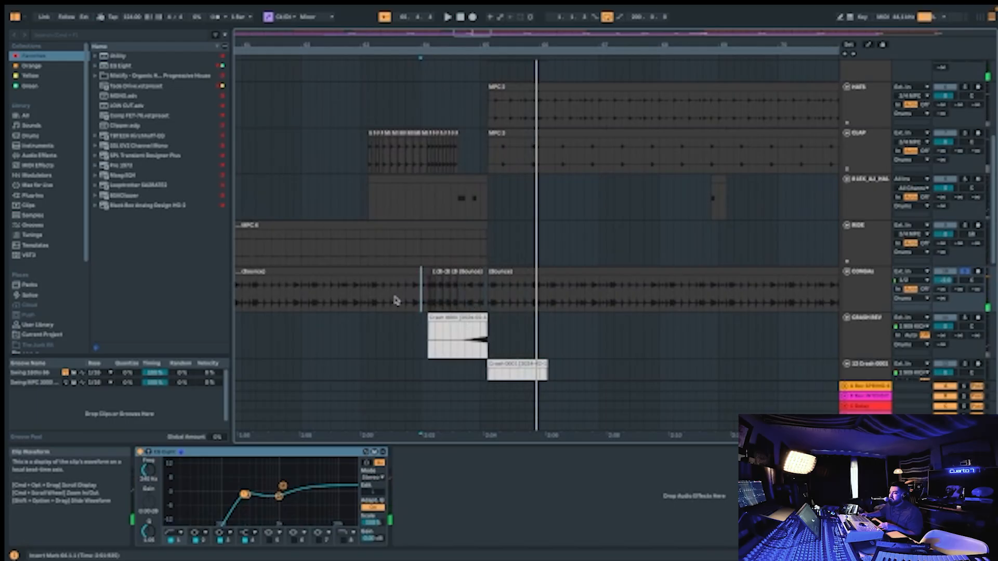
Compare the congas alone and within the soloed Drums group from bar 63, and reselect the congas track.
click(361, 297)
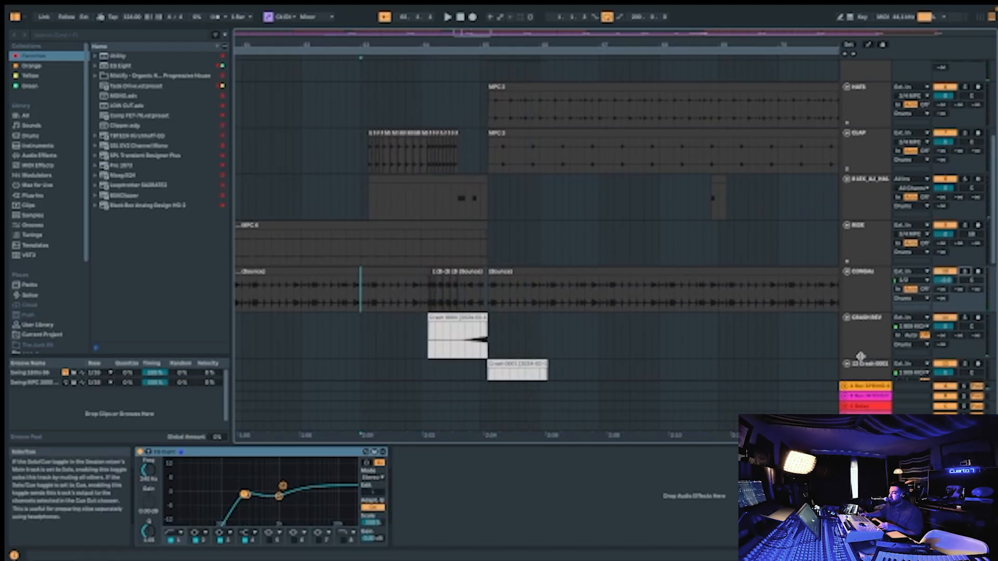
key(space)
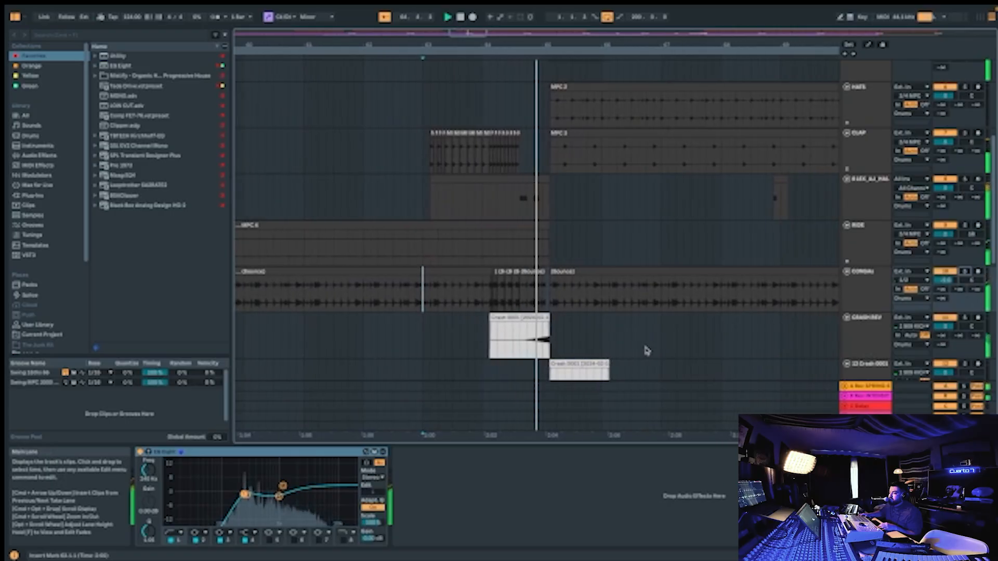
click(964, 272)
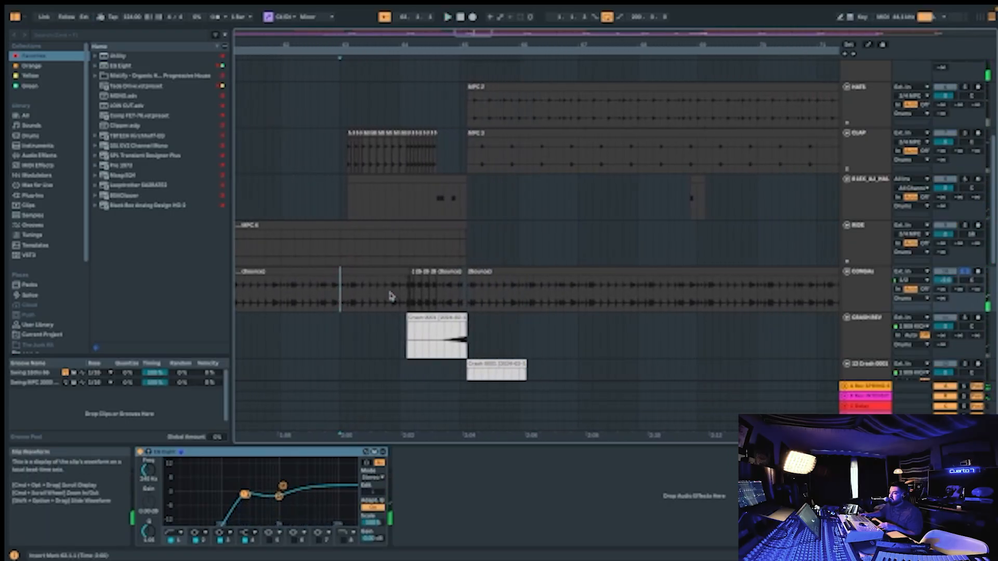
scroll(944, 196, up, 3)
click(965, 129)
key(space)
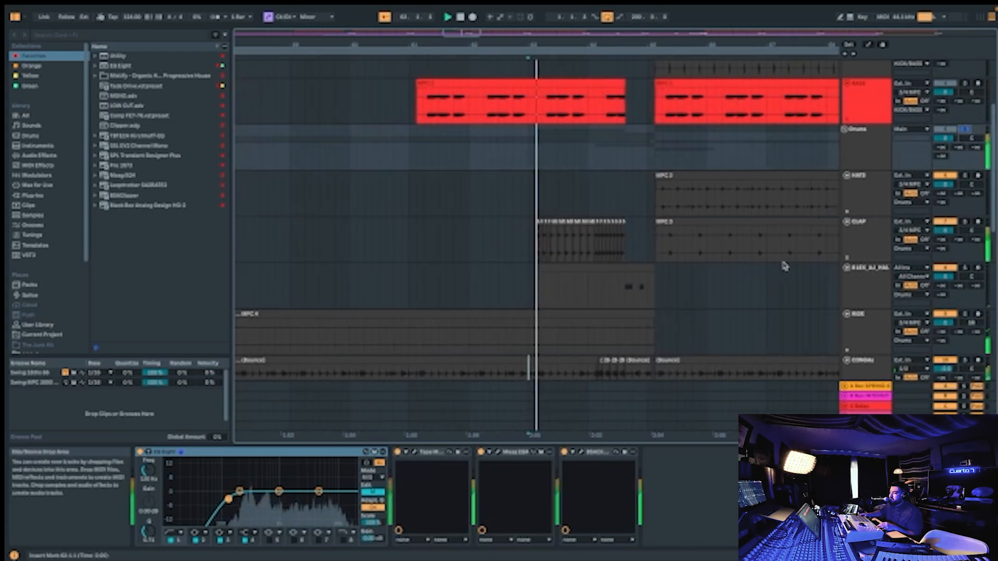
scroll(787, 266, down, 3)
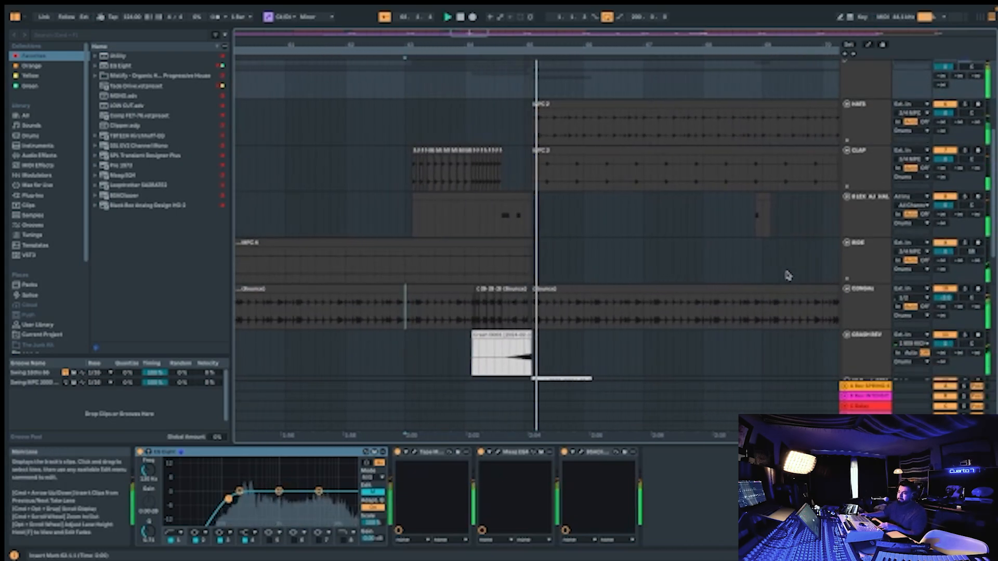
click(852, 318)
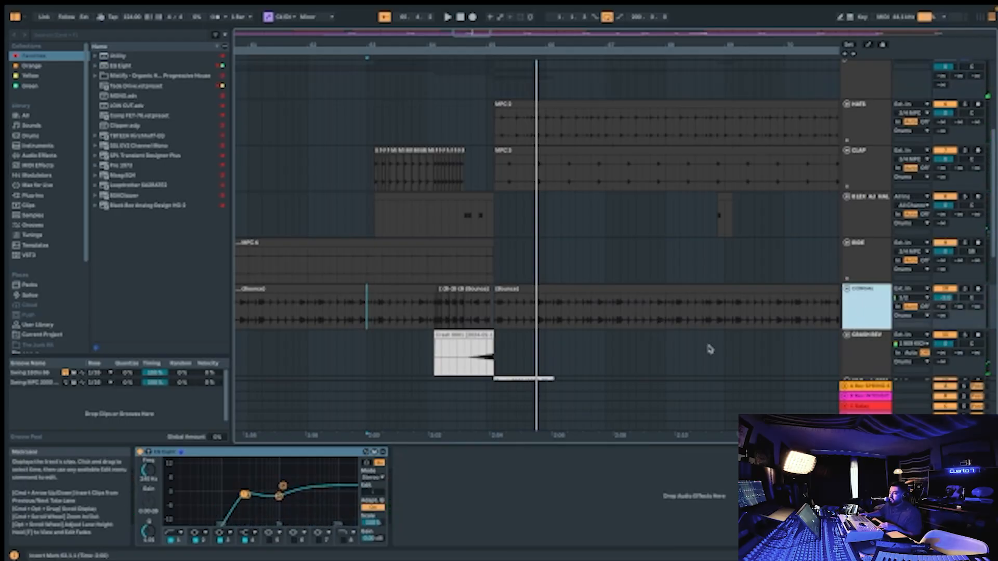
Inspect the congas' main clip, select the last slice of the chopped fill, play it within the drums, and solo the Drums group.
click(579, 293)
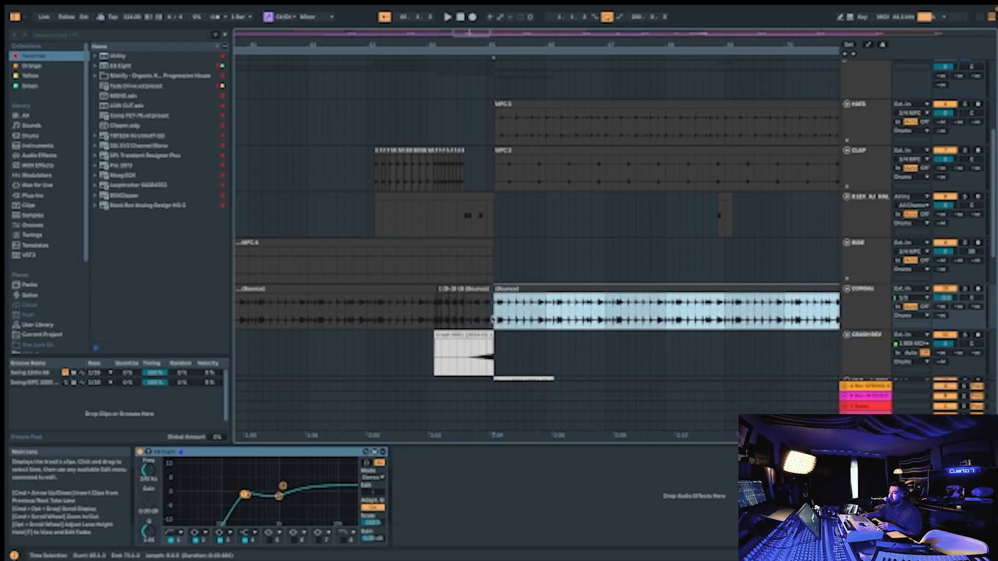
click(427, 314)
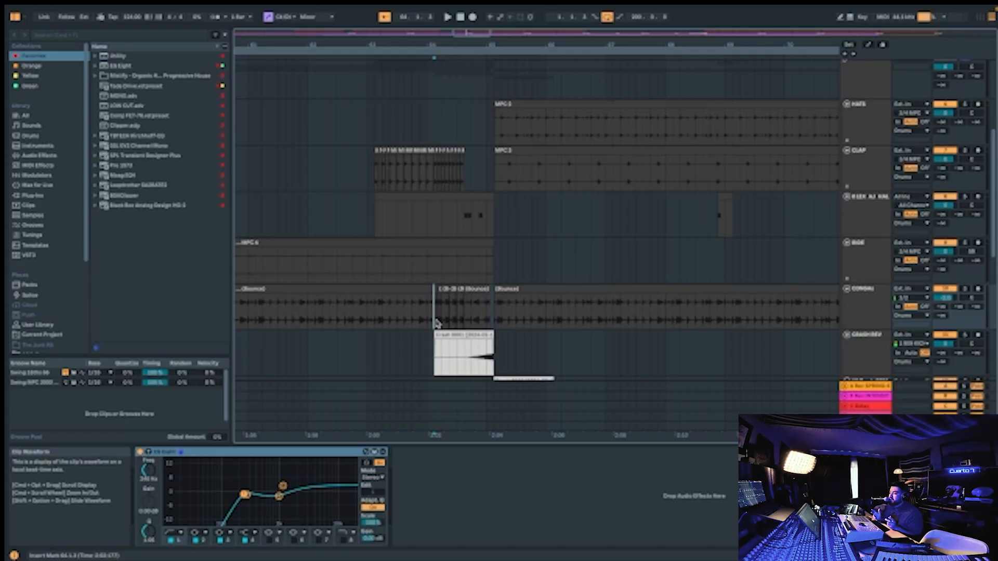
click(467, 288)
key(space)
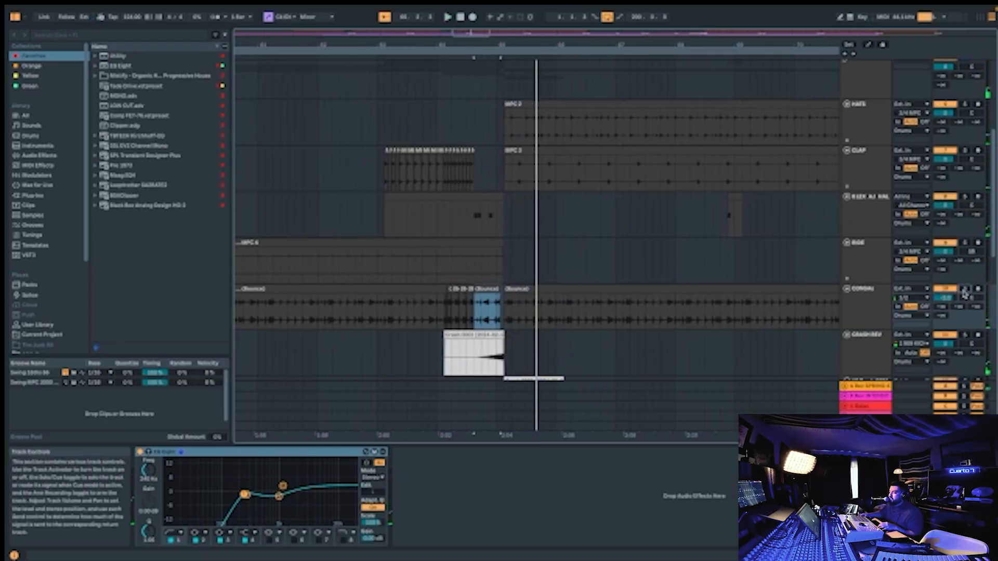
scroll(968, 114, up, 1)
click(919, 108)
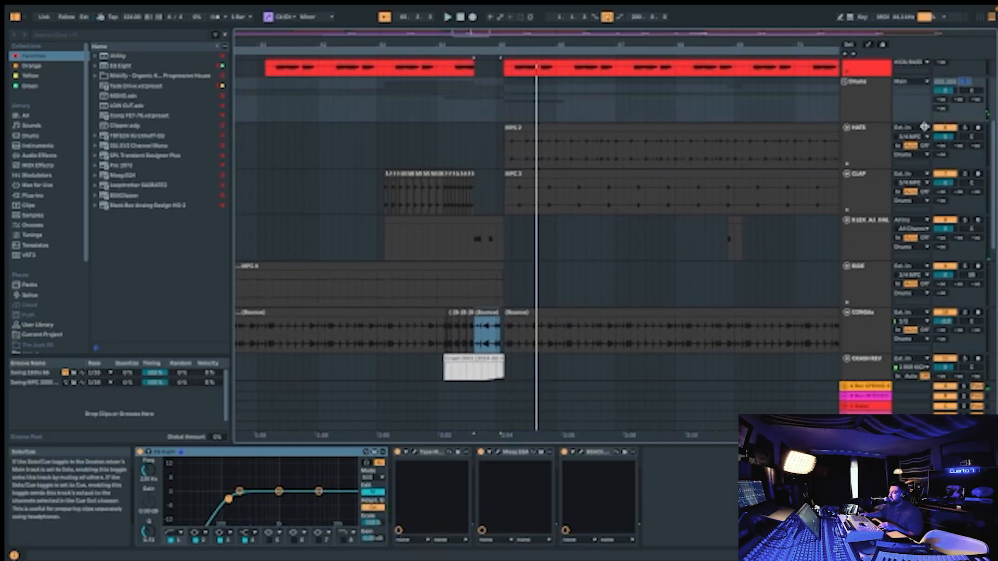
Solo the congas track and play it from the last fill slice with its EQ Eight displayed.
scroll(902, 200, down, 5)
click(871, 199)
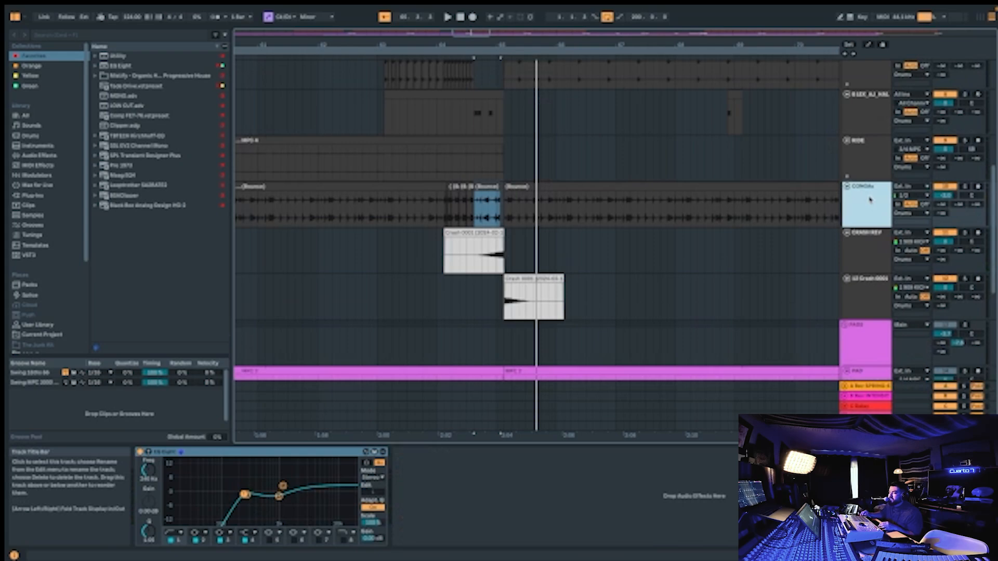
click(965, 186)
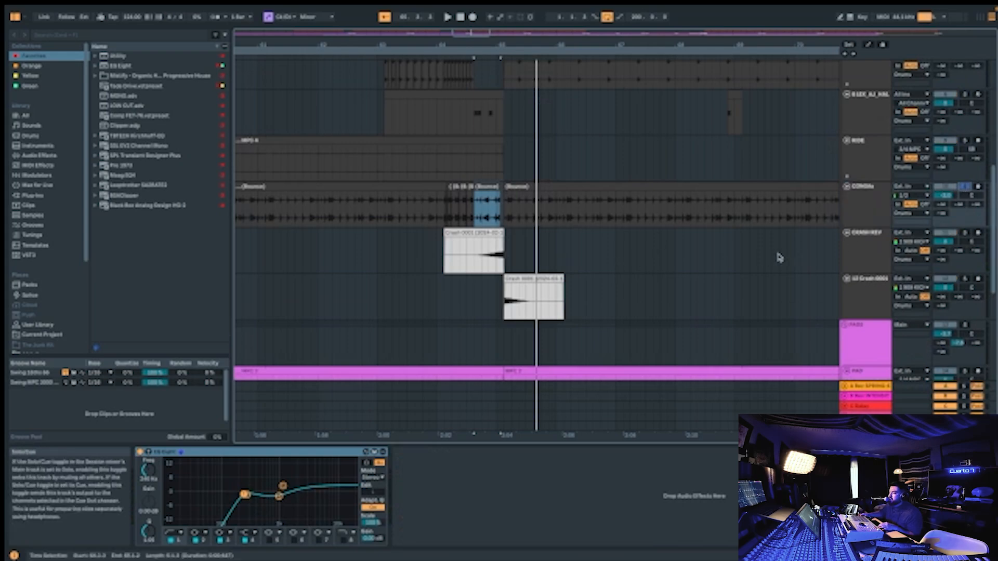
key(space)
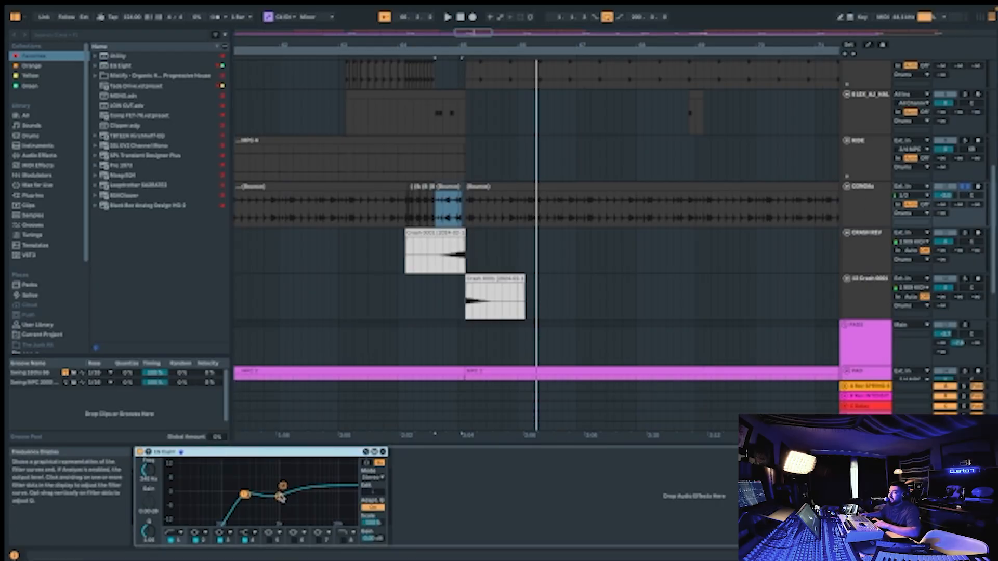
key(space)
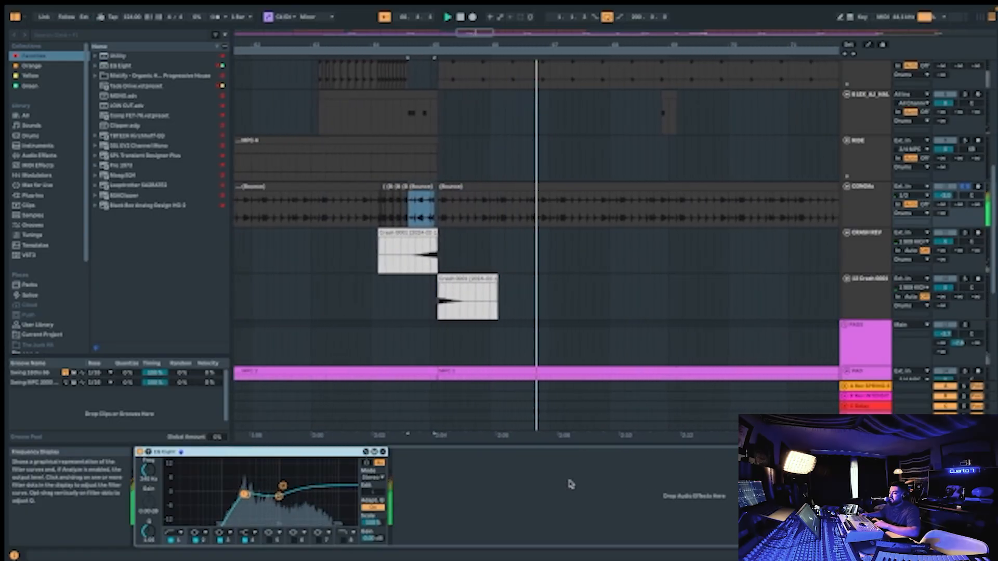
key(space)
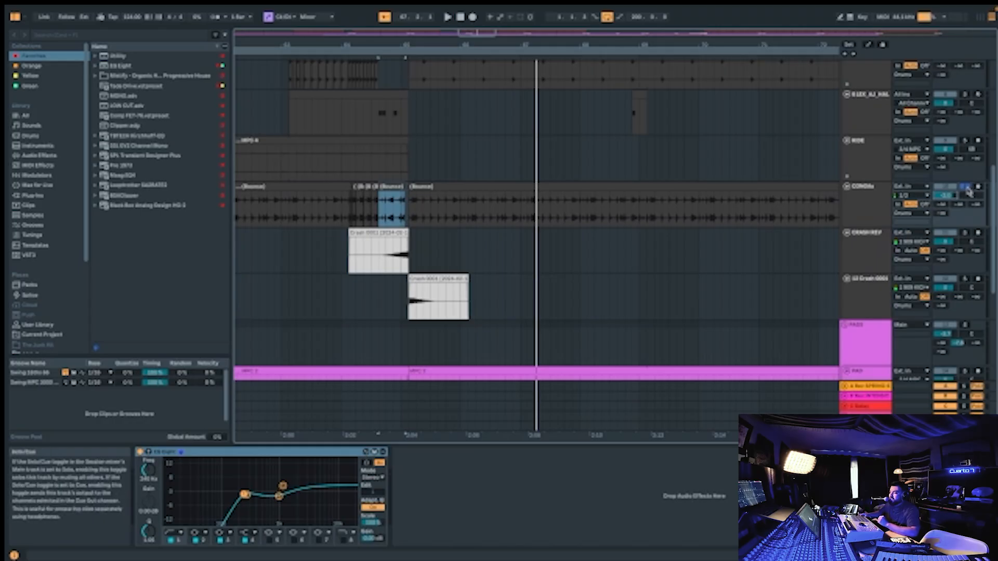
Solo the snare one-shot track and play its hits just before bar 65 with its devices displayed.
scroll(769, 242, up, 3)
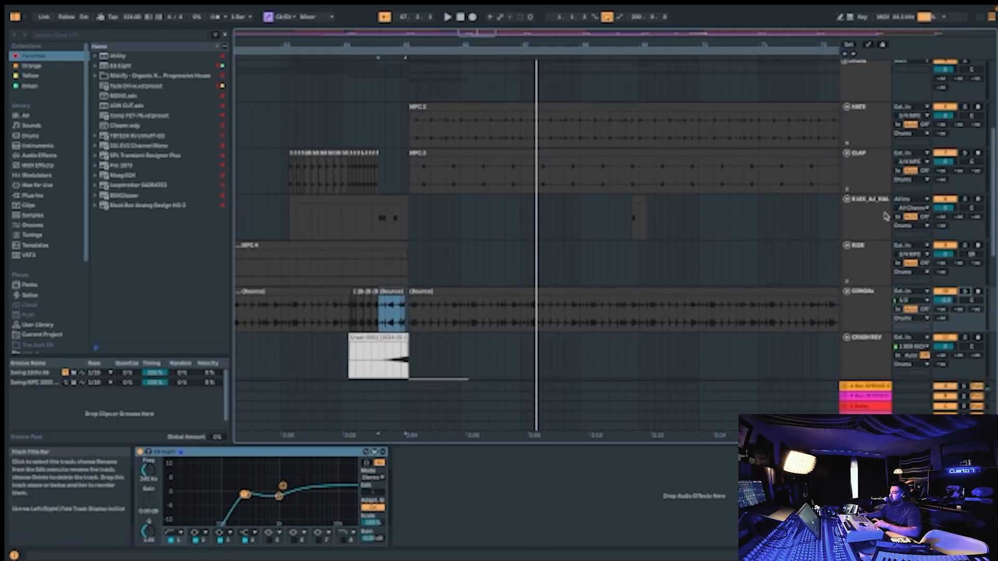
click(278, 248)
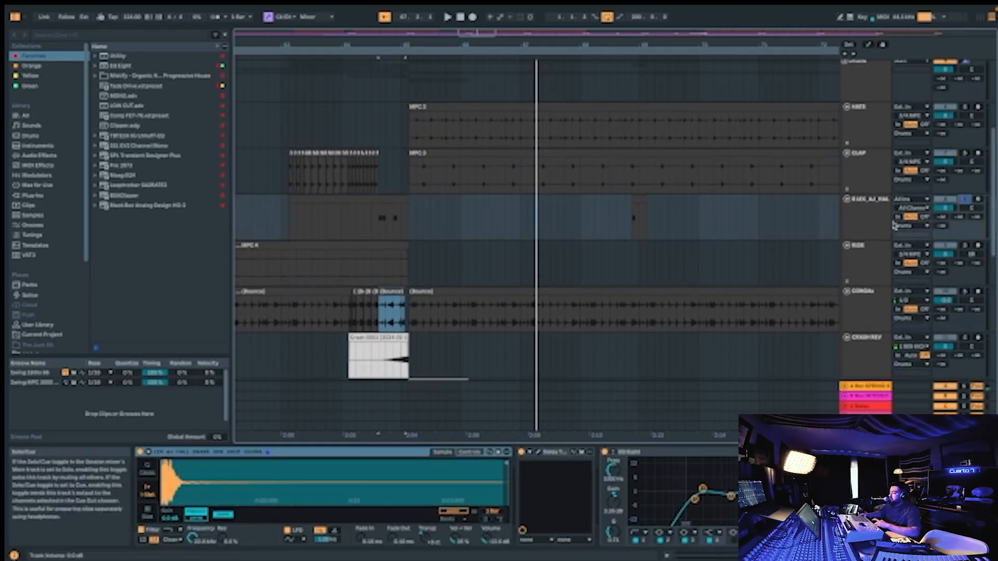
click(371, 213)
click(879, 215)
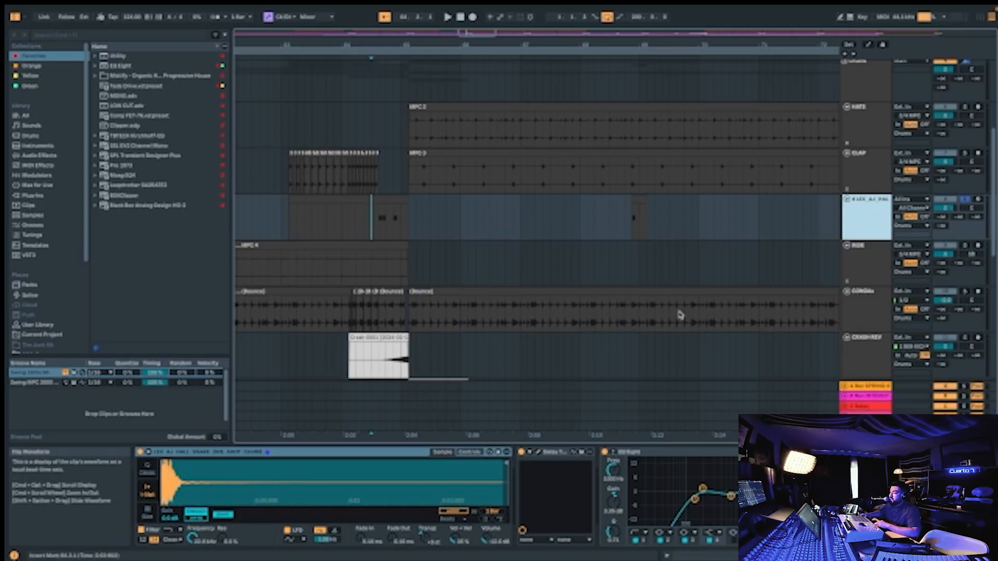
key(space)
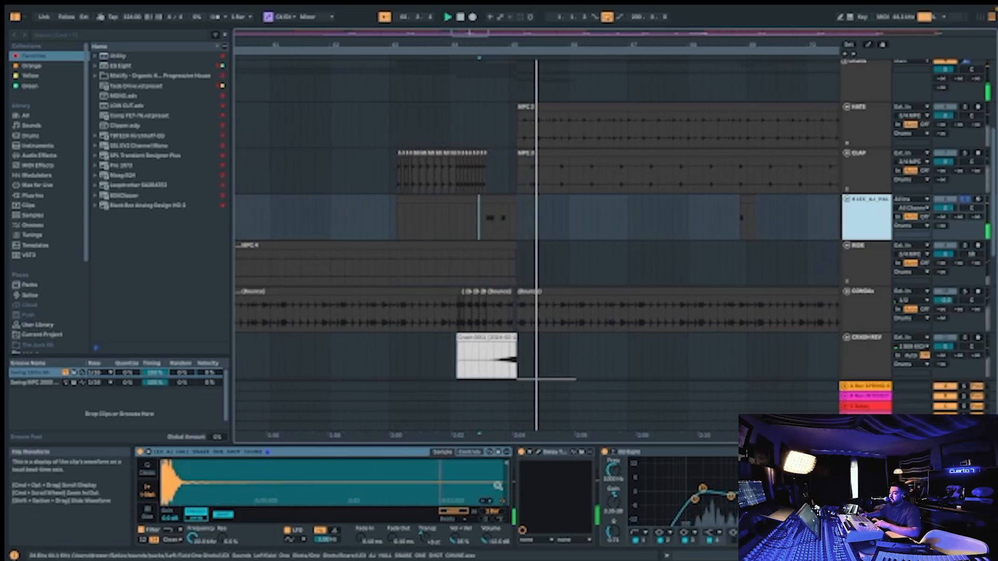
key(space)
Switch off the snare's Delay Tape-201 and EQ Eight, play it dry, and re-enable only the delay.
click(521, 452)
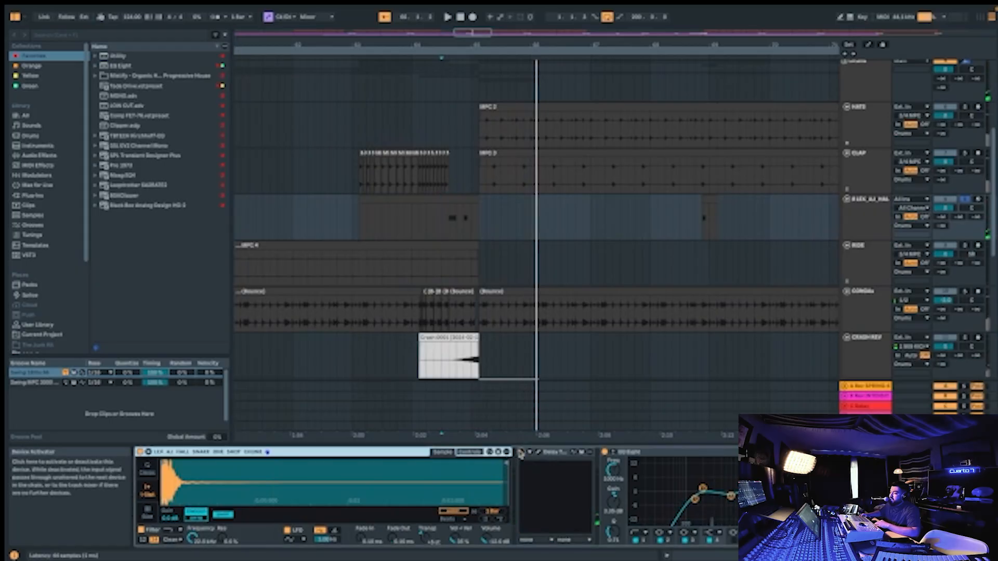
click(604, 452)
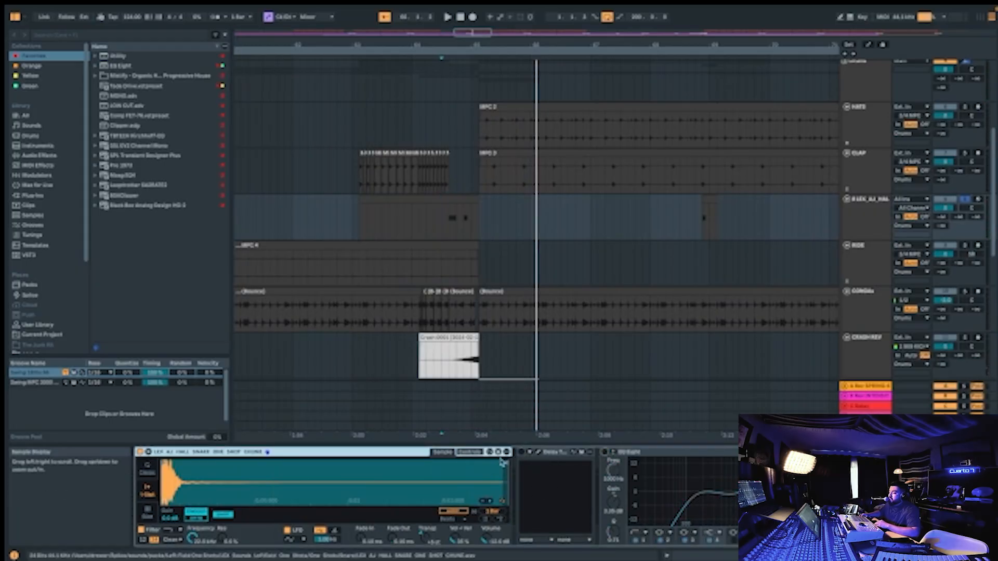
key(space)
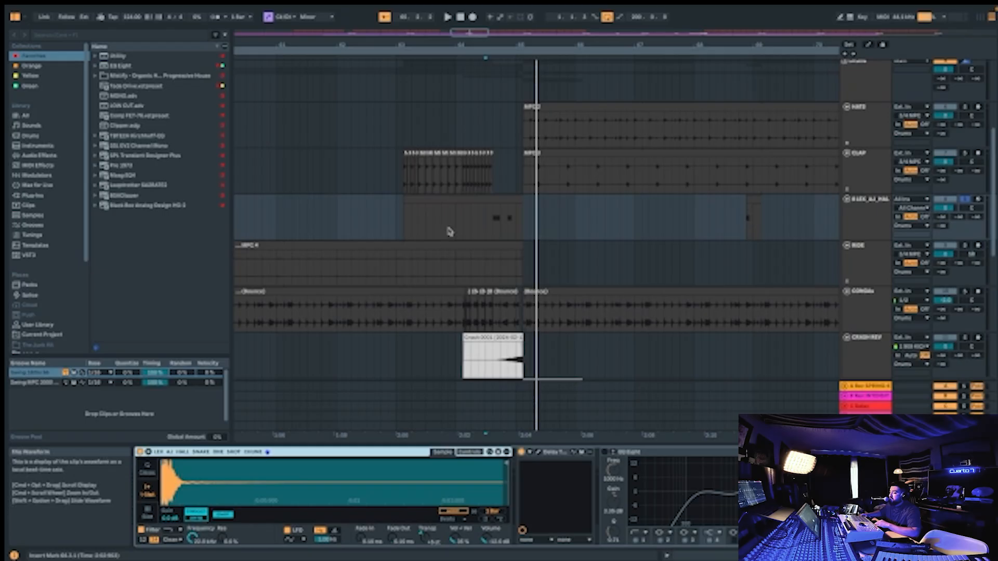
Solo the Drums group and play it from just before the snare hits to hear the snare in context.
click(497, 201)
click(484, 225)
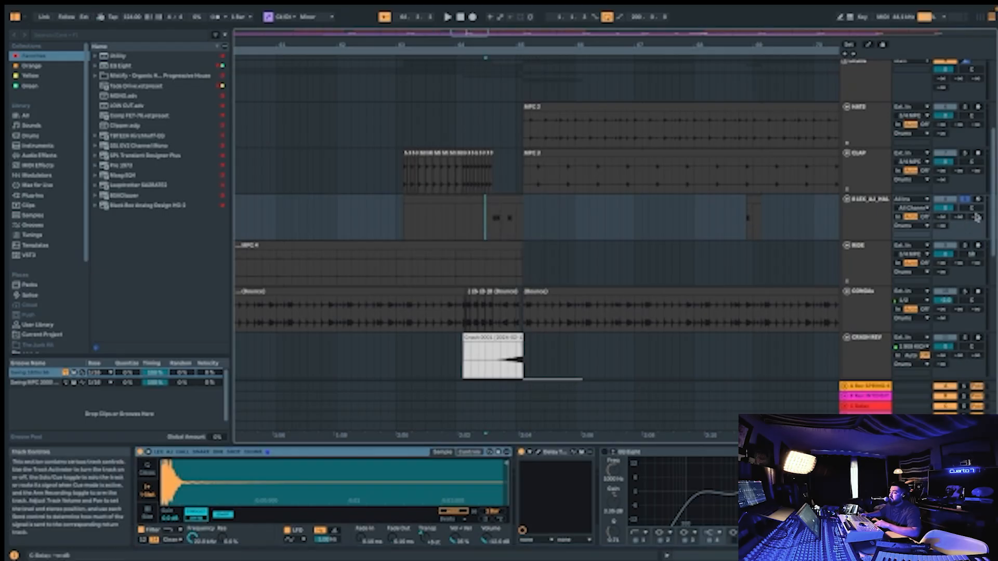
scroll(967, 88, up, 1)
click(969, 82)
key(space)
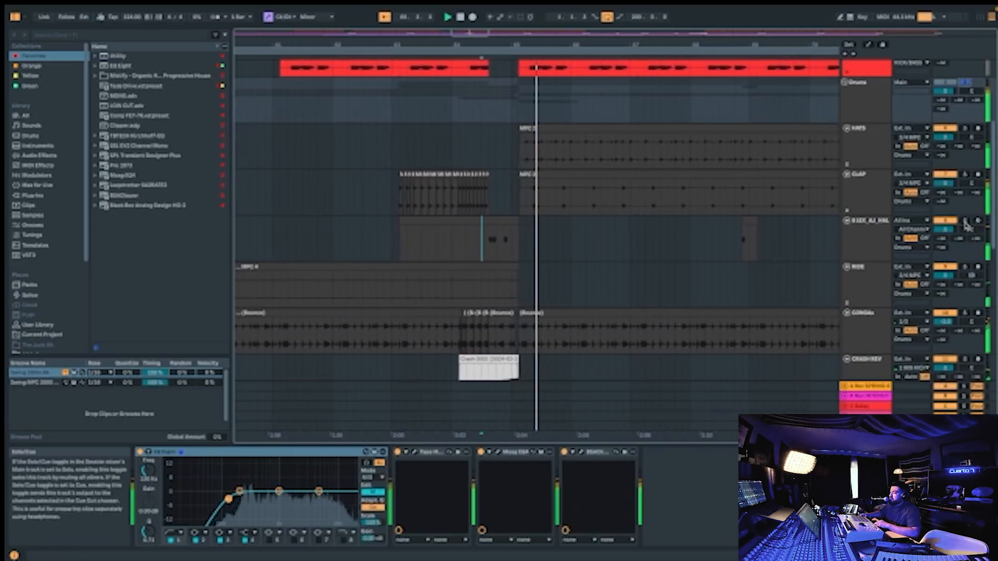
Return to the soloed snare and open its Delay Tape-201 plug-in over the middle of the arrangement.
click(478, 244)
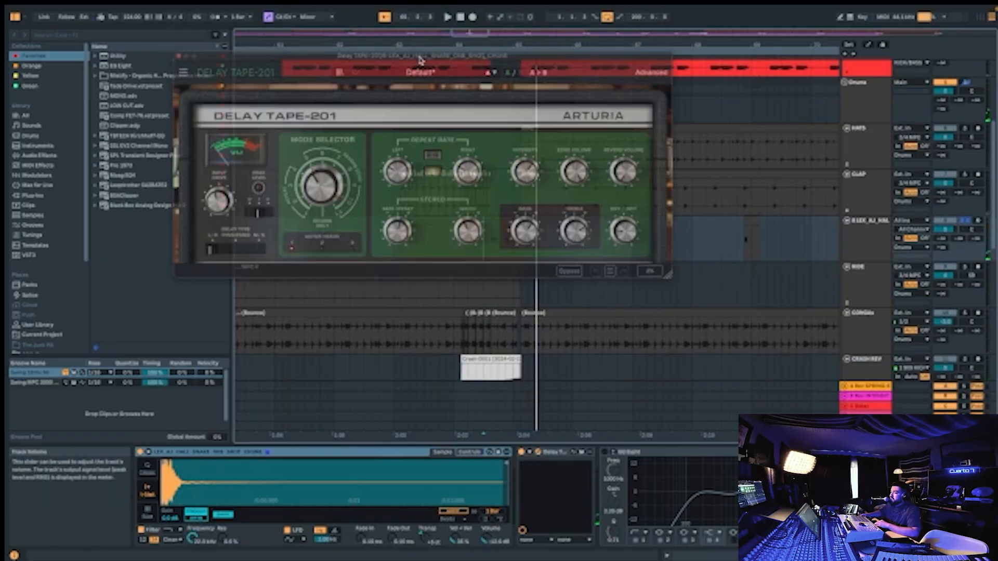
drag(419, 59, 417, 180)
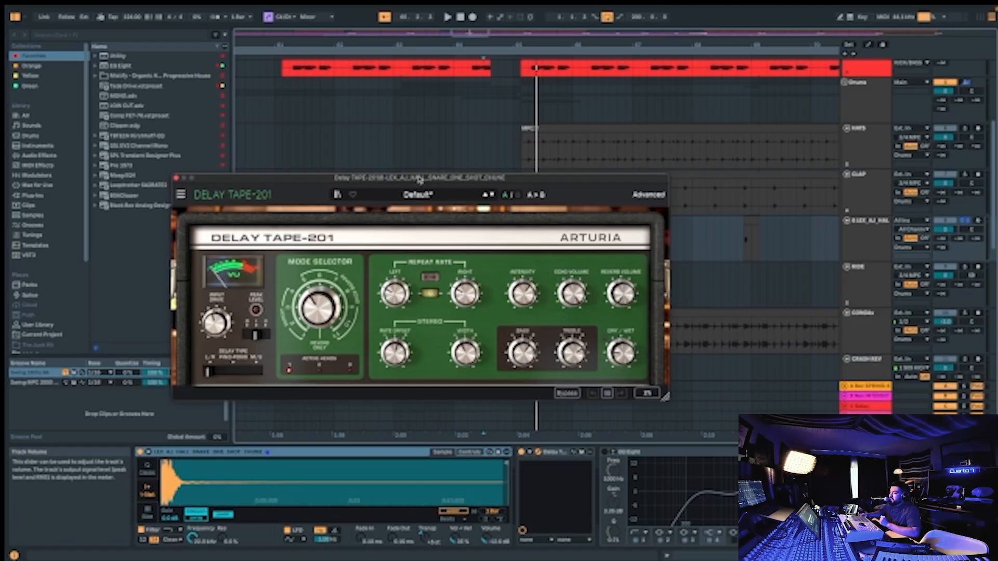
drag(420, 179, 480, 184)
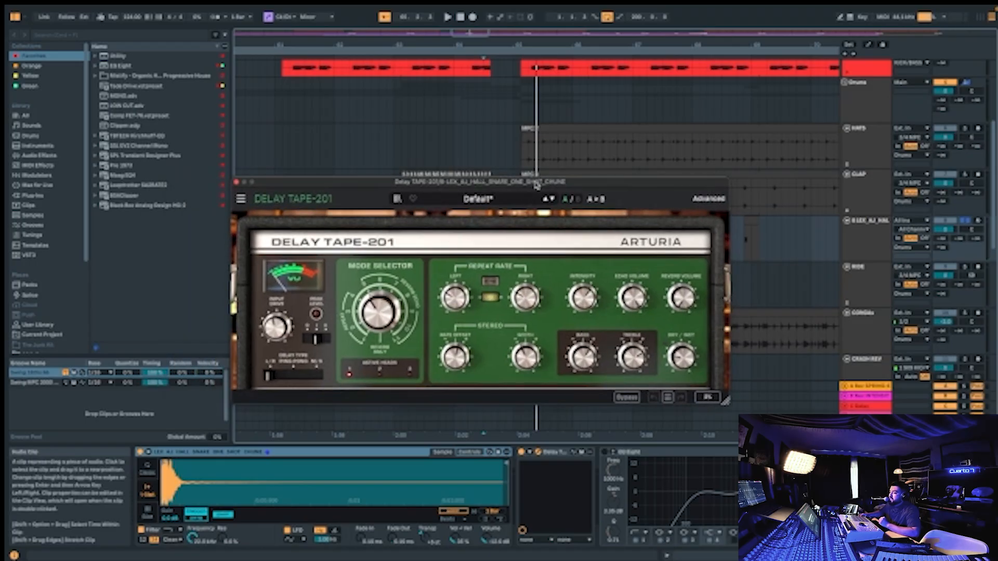
Compare the delay's clean input gain with the Original RE-201 preamp, check the input drive, and play the snare.
mouse_move(311, 342)
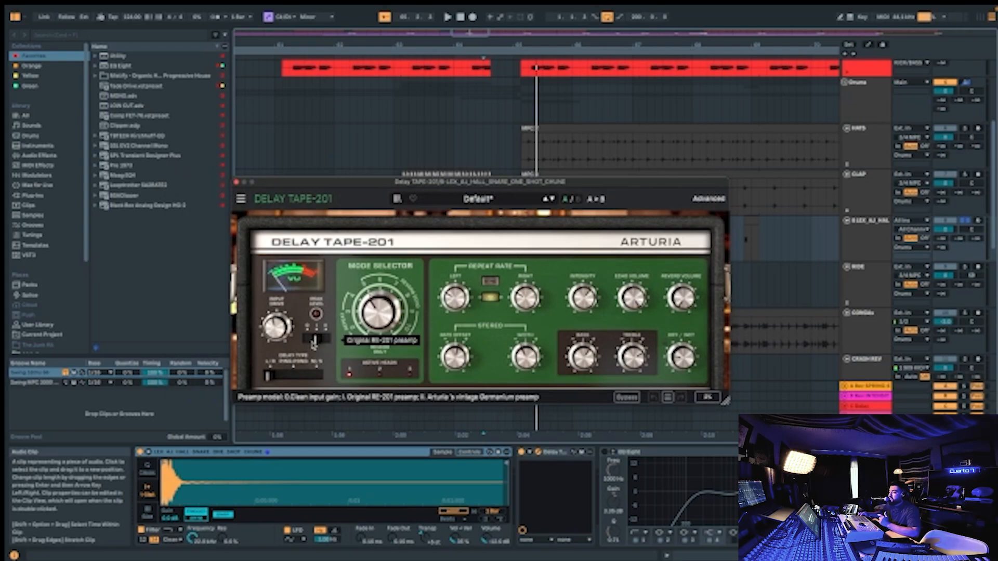
click(313, 342)
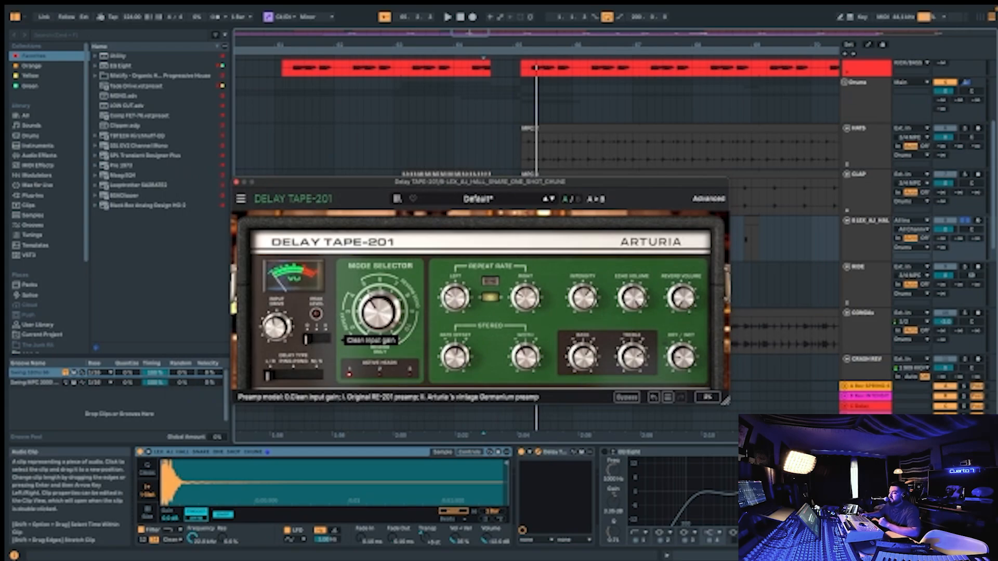
click(314, 341)
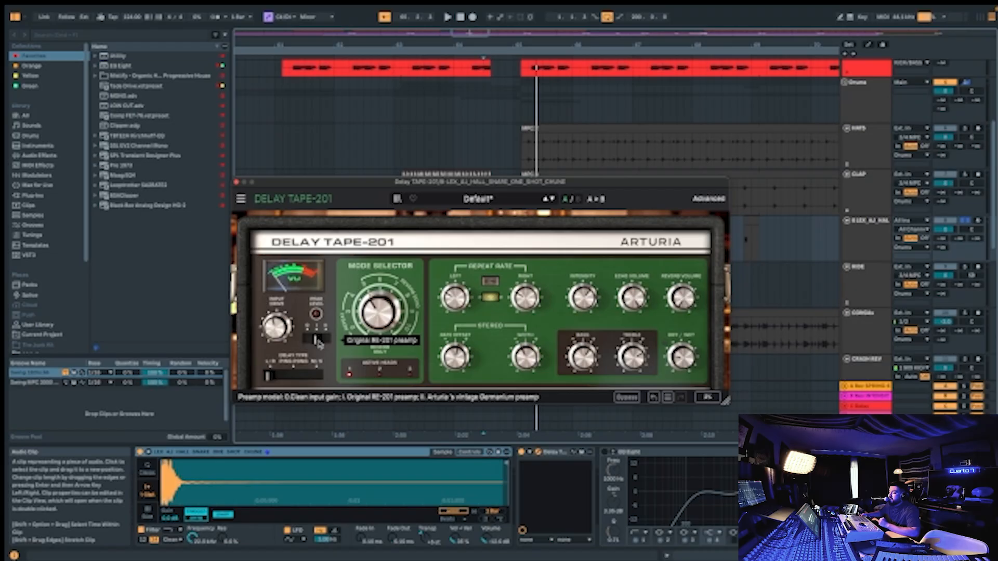
mouse_move(283, 331)
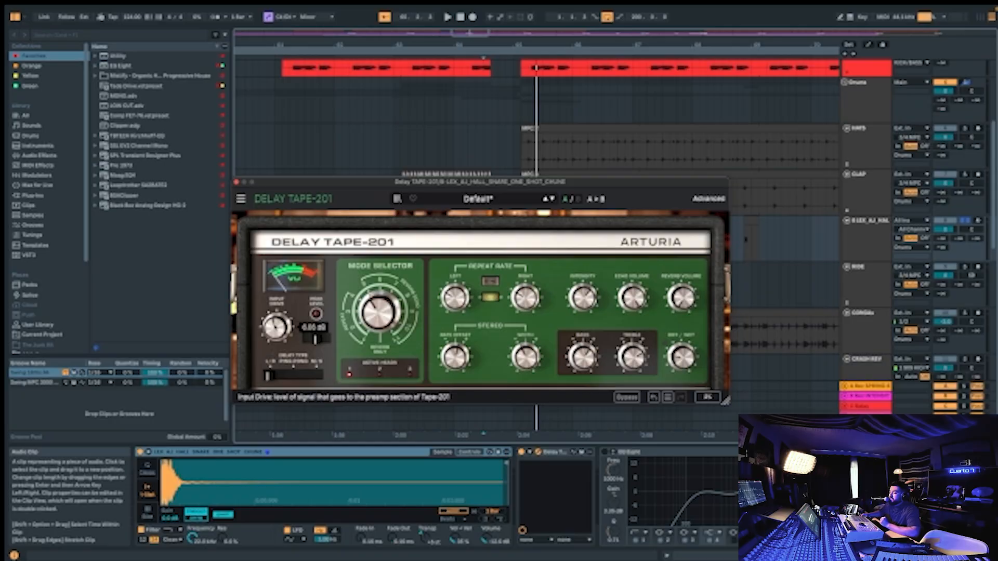
key(space)
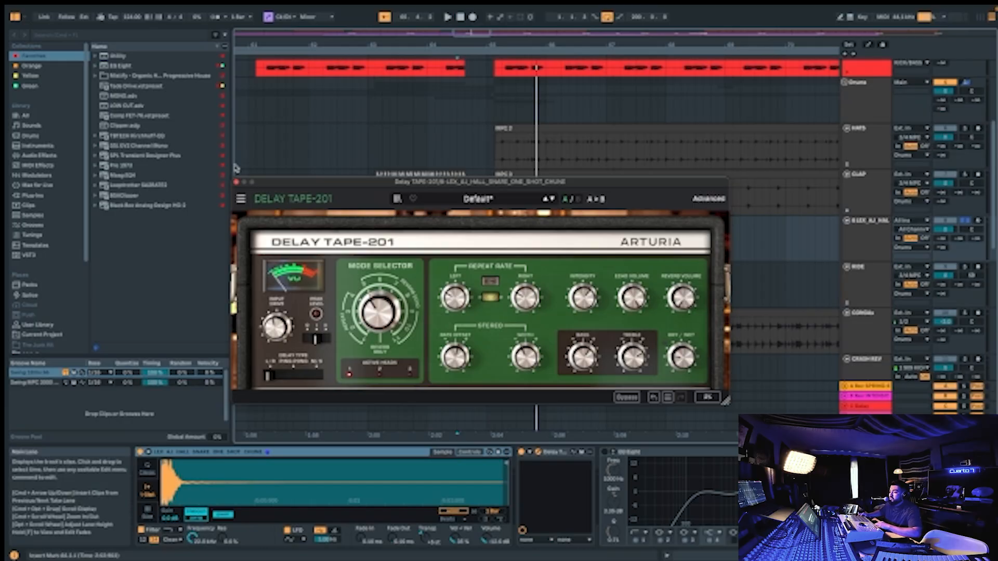
Close the snare's Delay Tape-201, play the snare alone, and play it again with the whole Drums group soloed.
click(236, 182)
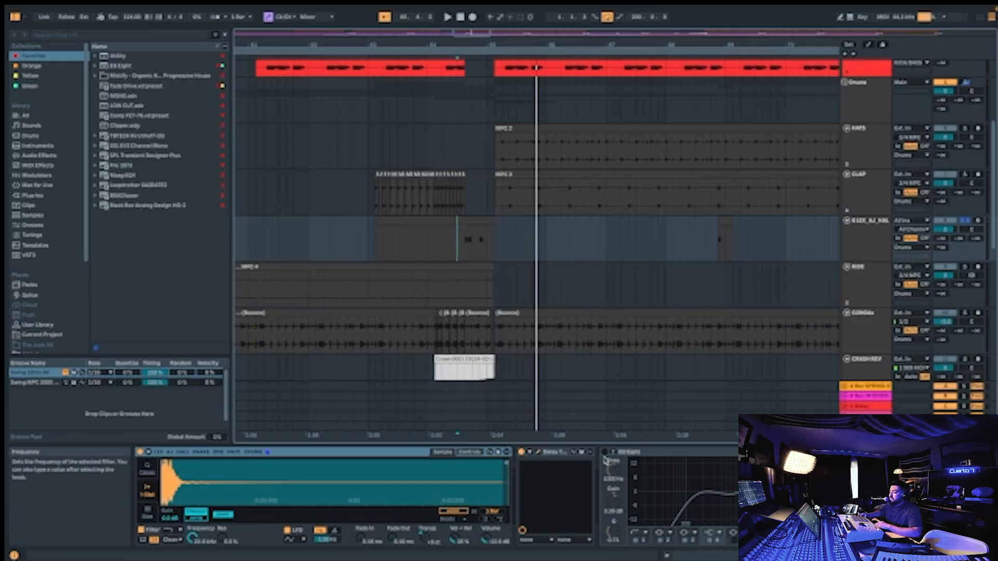
key(space)
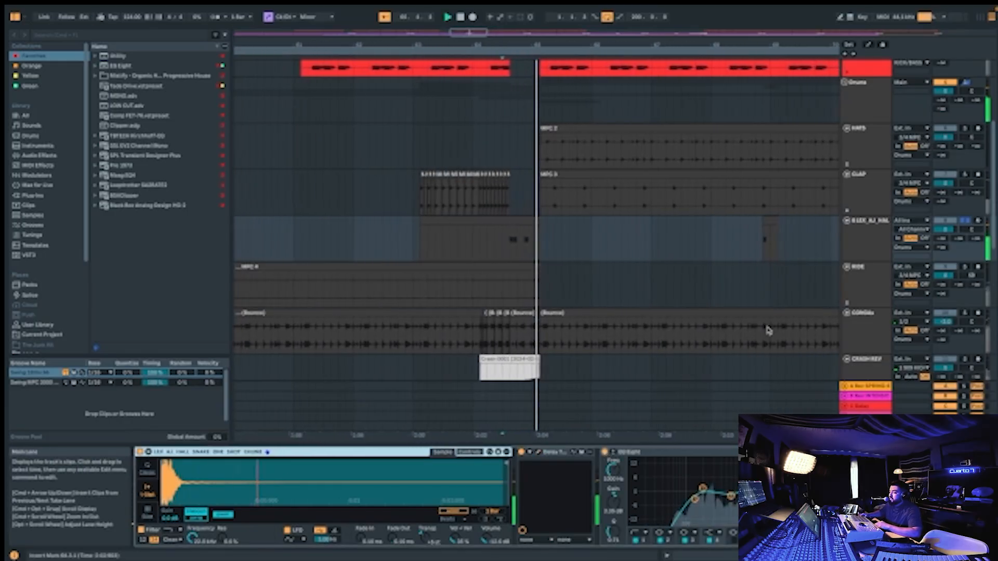
click(688, 242)
key(space)
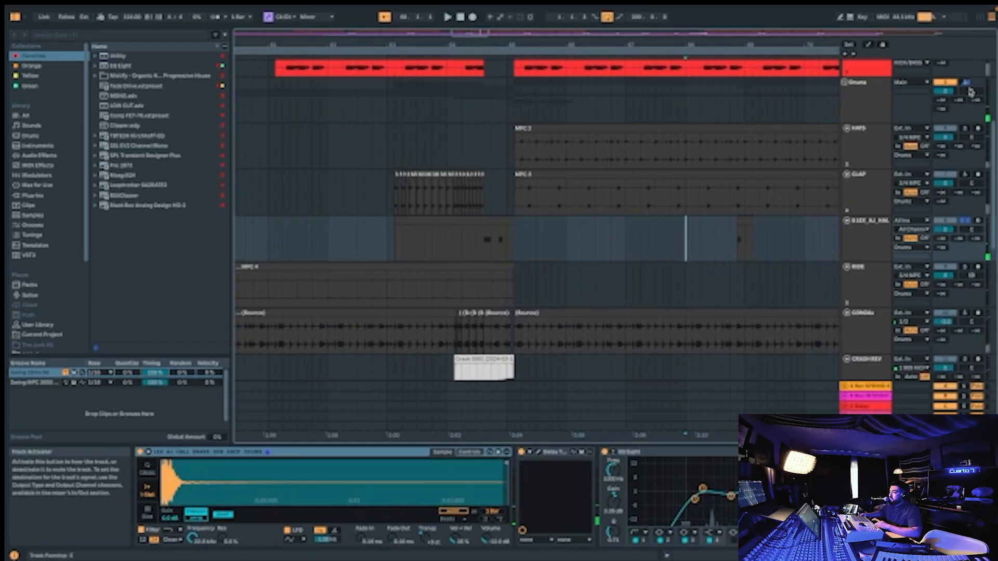
click(964, 83)
key(space)
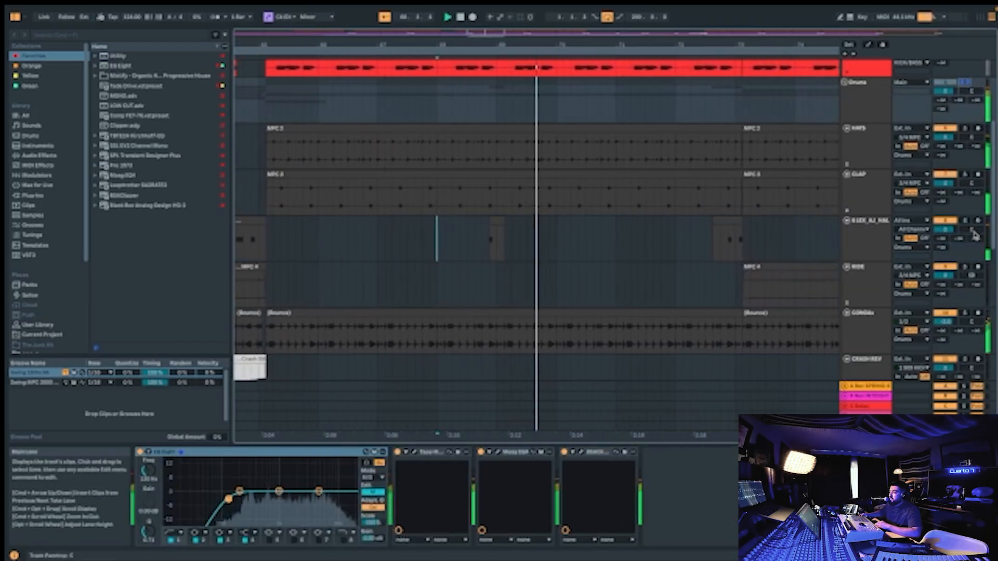
Reopen the snare's Delay Tape-201, show its advanced controls to examine them, and close the plug-in.
click(818, 236)
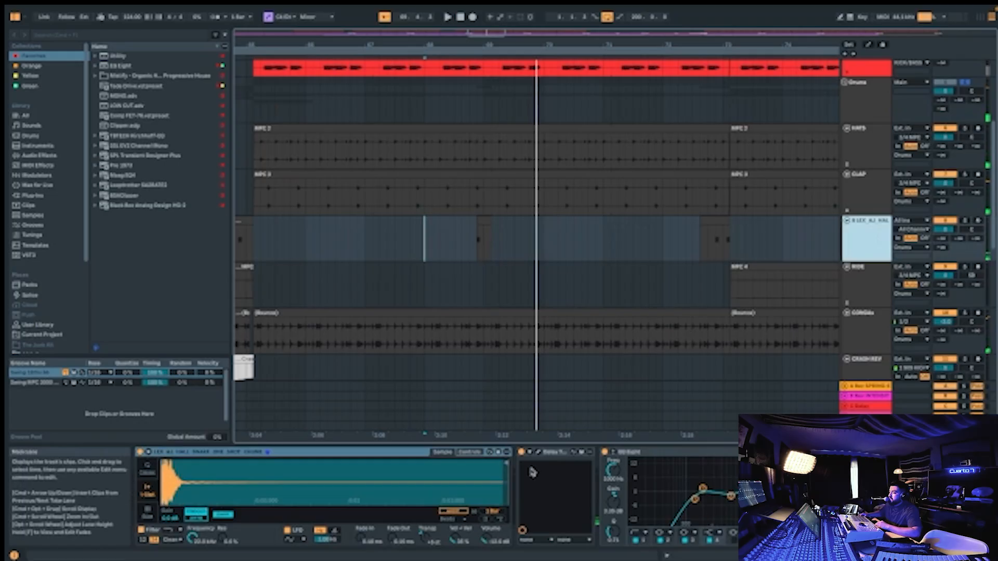
drag(525, 6, 526, 258)
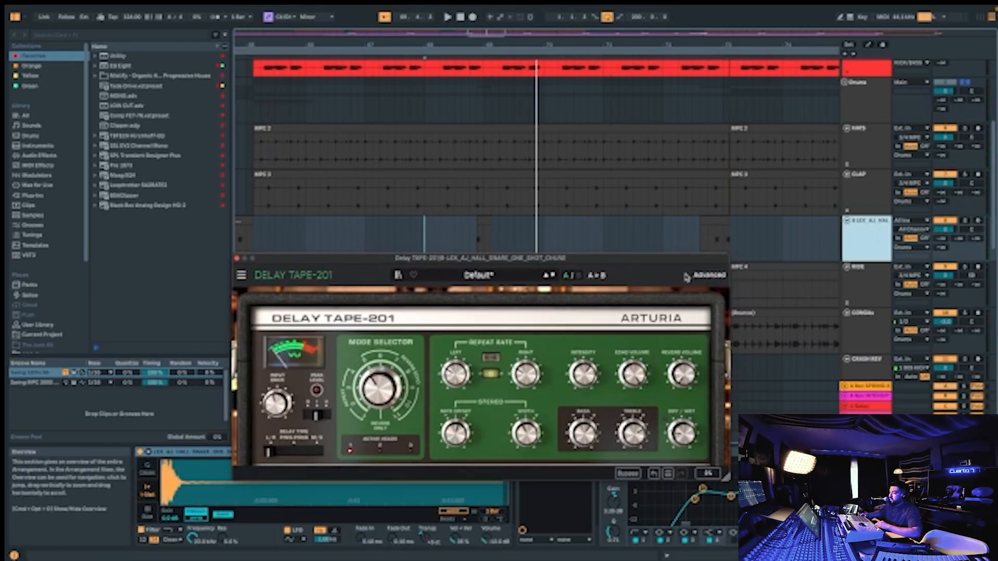
click(707, 275)
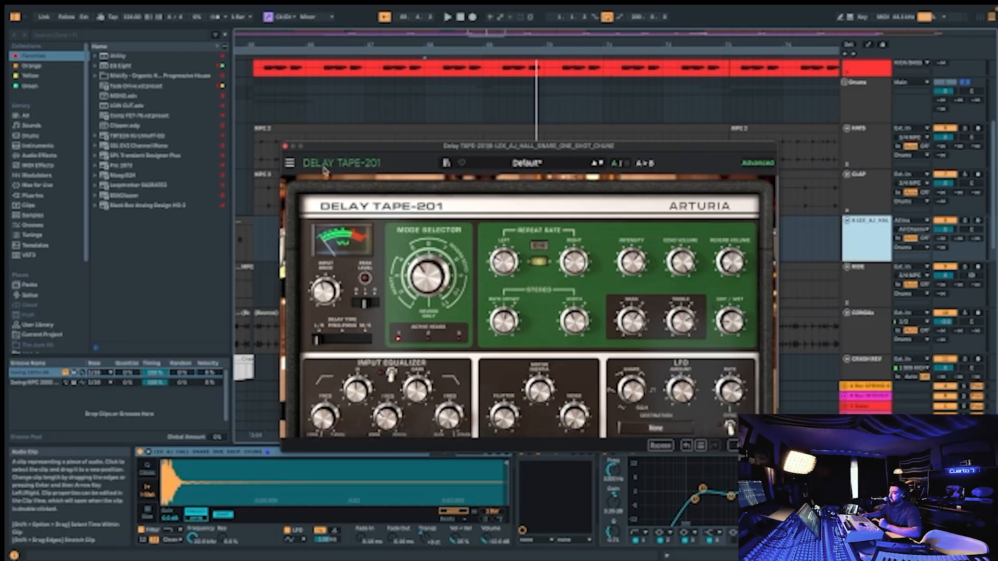
click(286, 147)
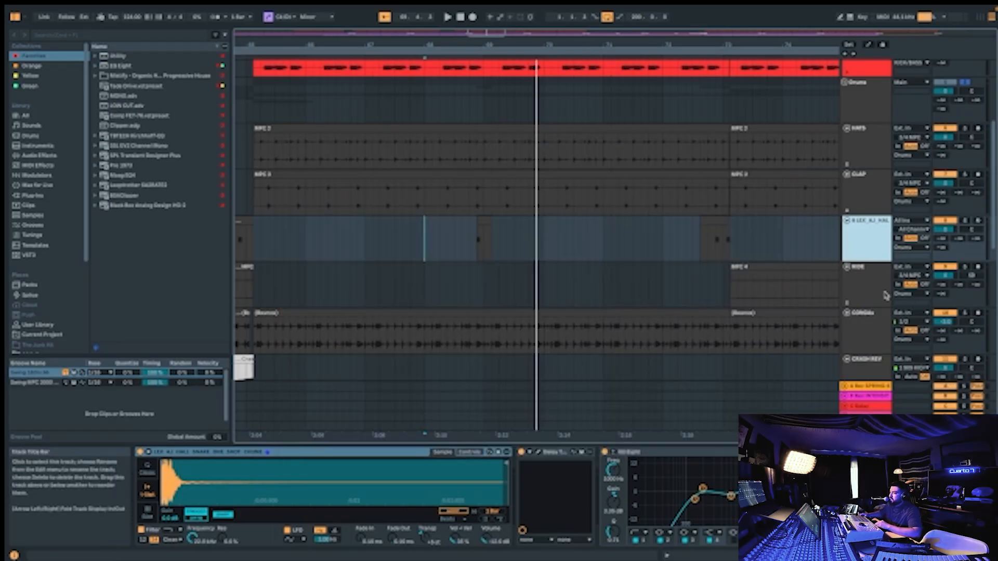
Select the ride clip starting at bar 73, solo the RIDE track, and play it.
click(731, 295)
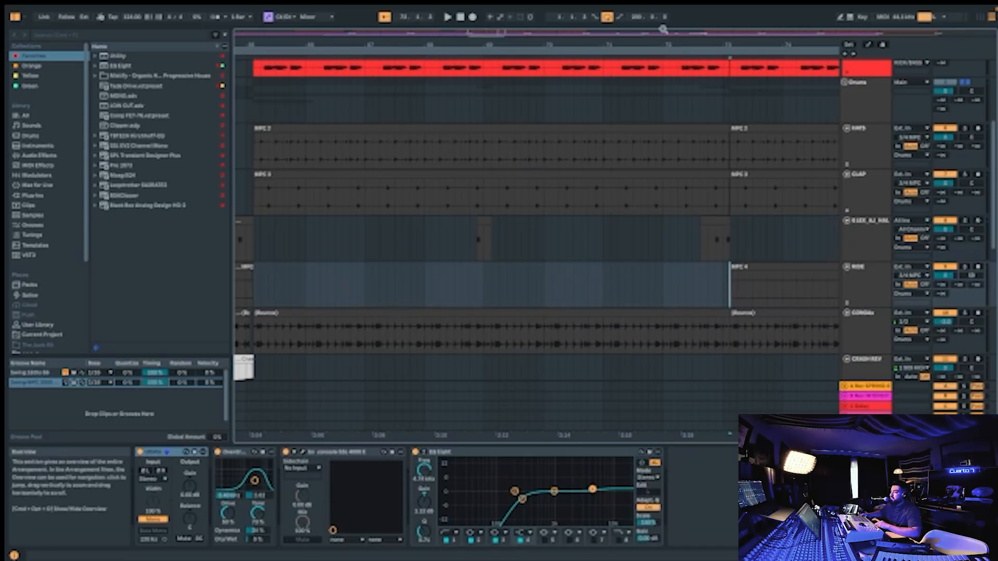
drag(663, 30, 501, 32)
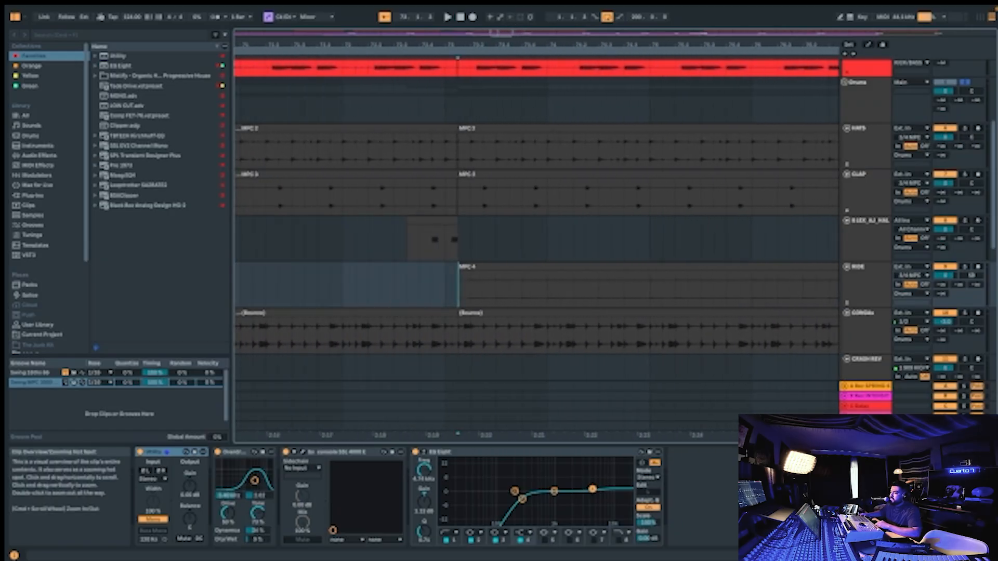
click(491, 266)
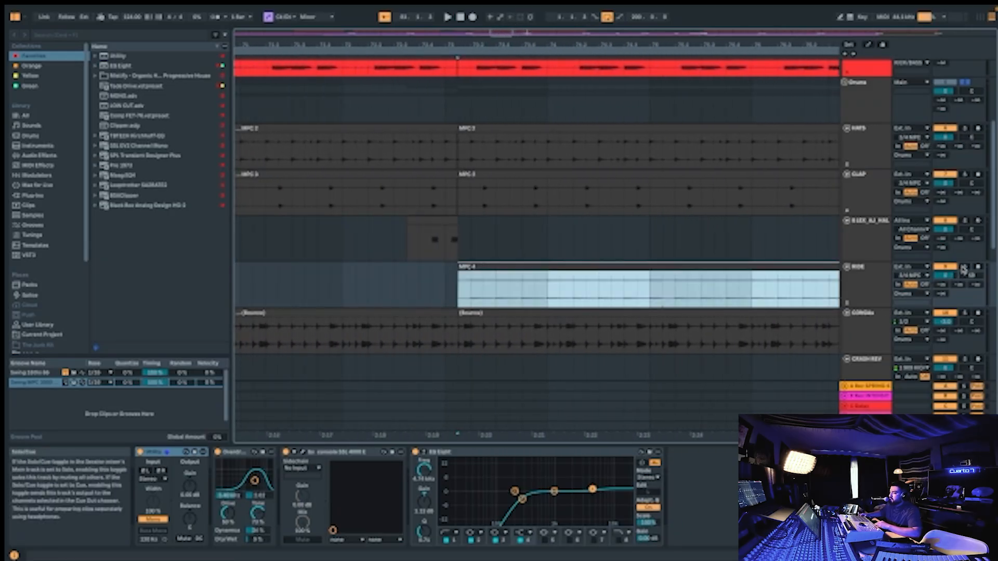
key(space)
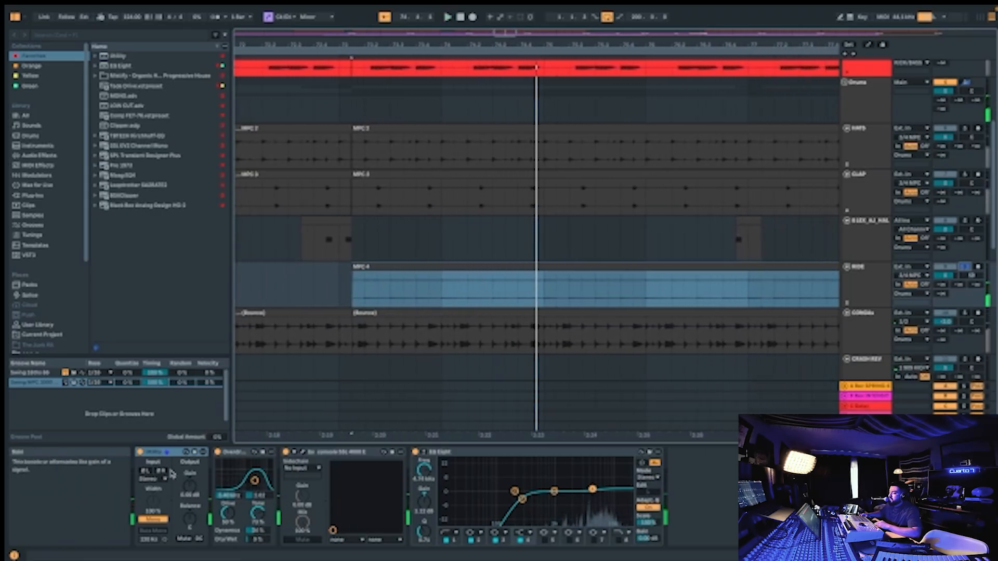
Switch off all four devices on the ride, play it dry, and re-enable them together.
shift+click(486, 451)
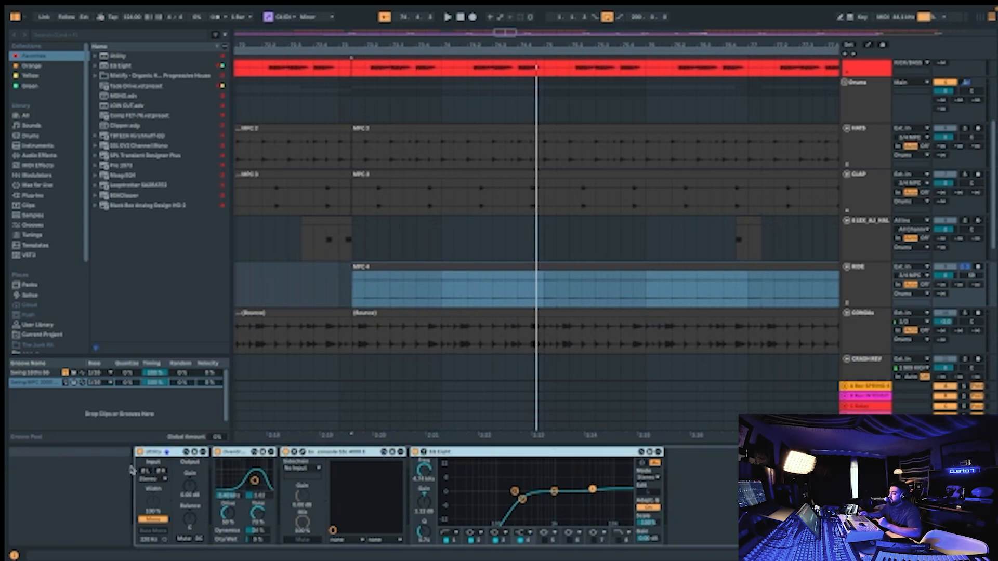
key(0)
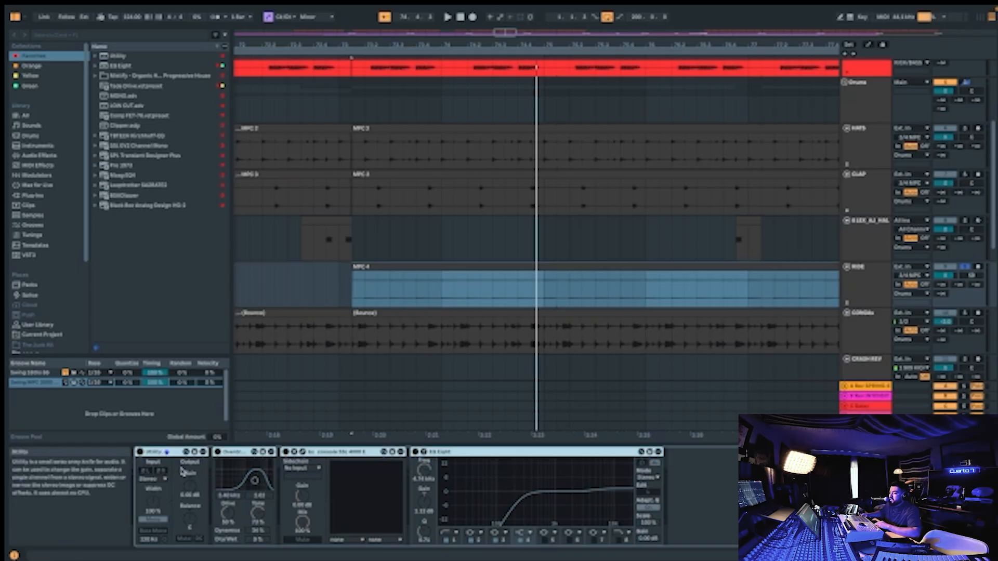
key(space)
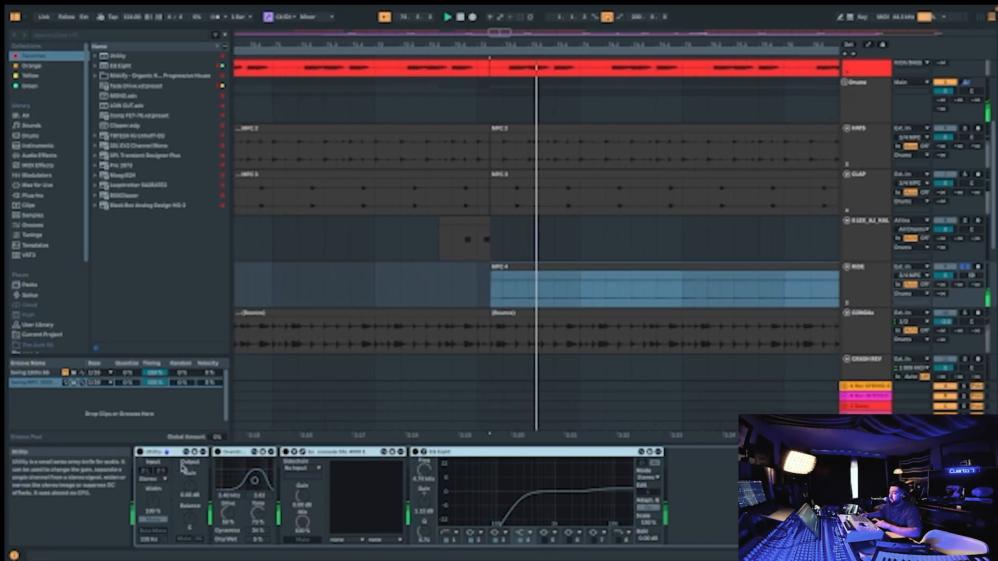
click(139, 453)
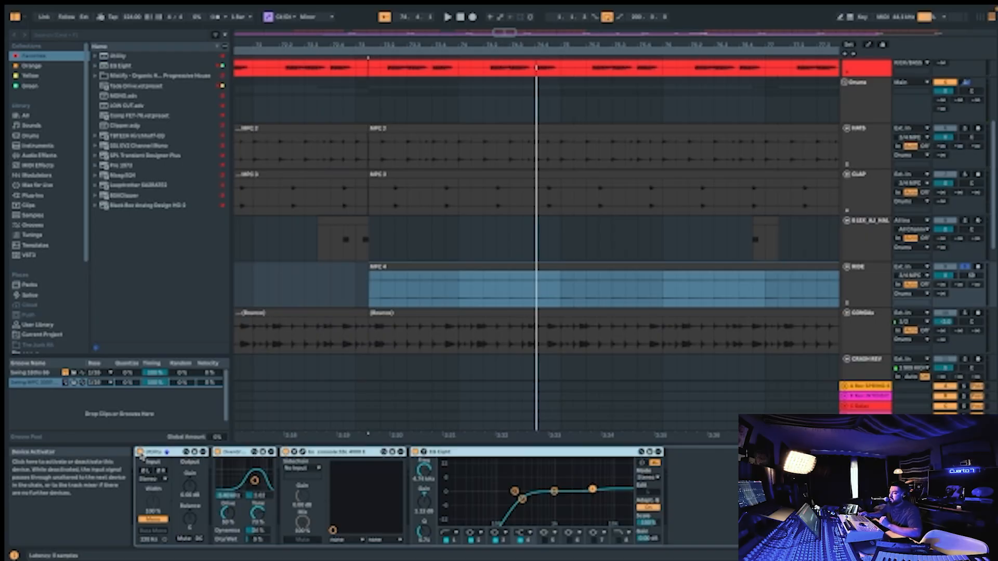
Open the ride's bx_console SSL 4000 E, examine its EQ bands, play the ride through it, and close the plug-in.
click(309, 453)
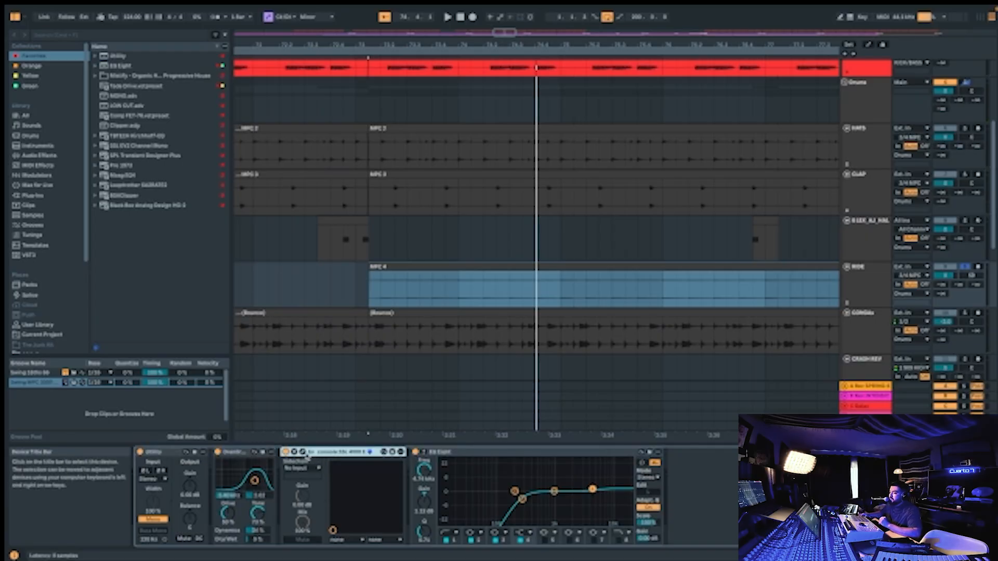
click(230, 459)
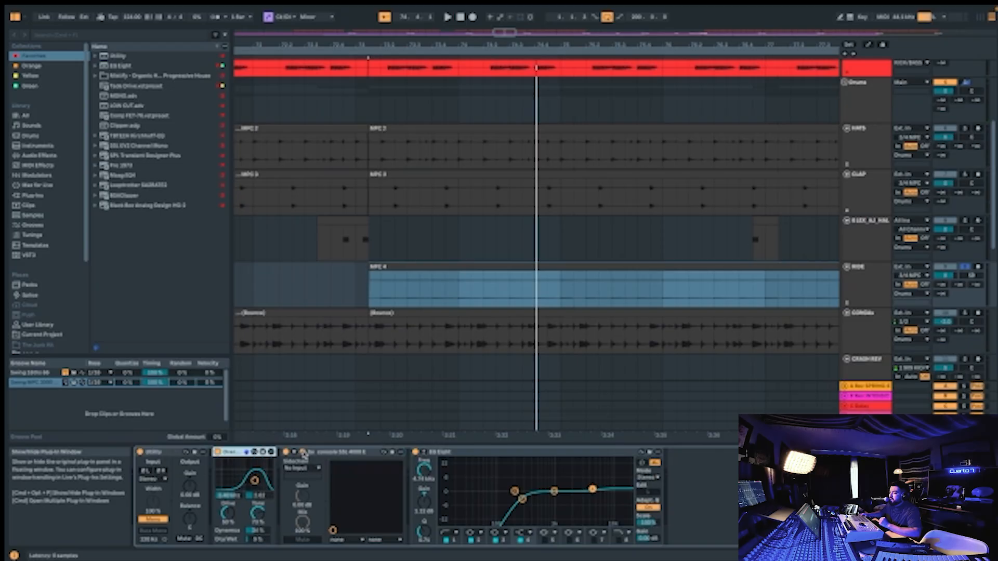
click(303, 453)
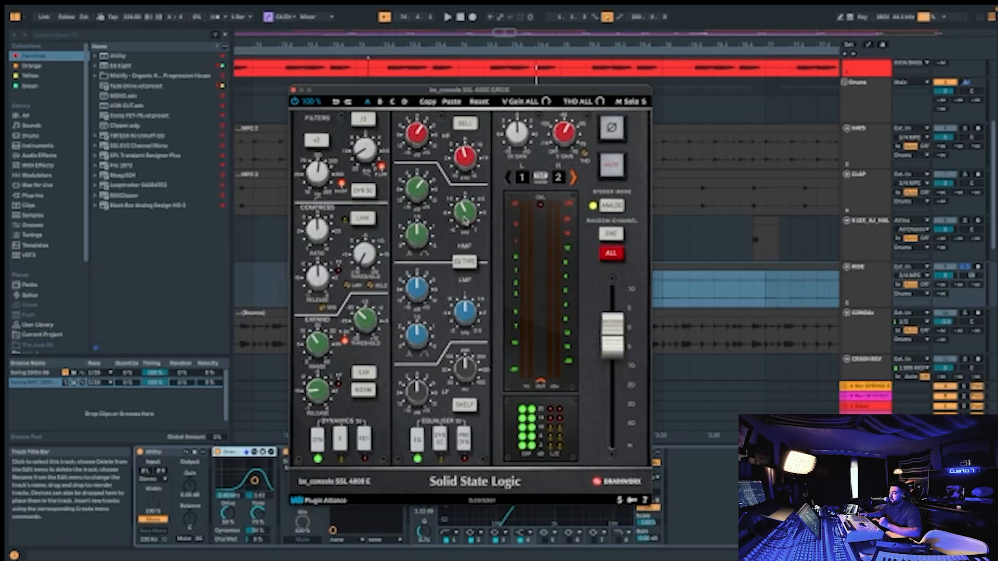
mouse_move(465, 221)
mouse_move(415, 134)
mouse_move(464, 156)
key(space)
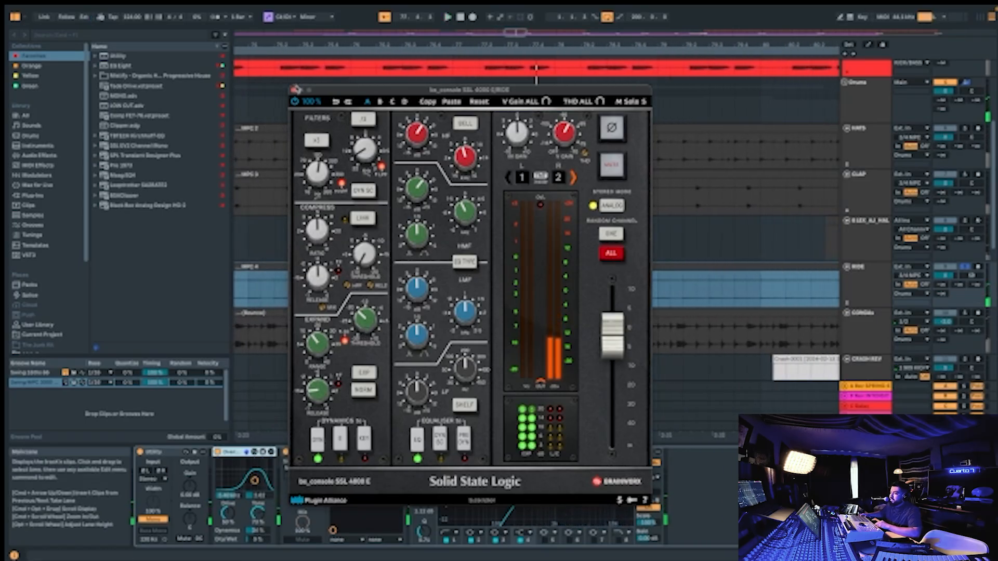
key(space)
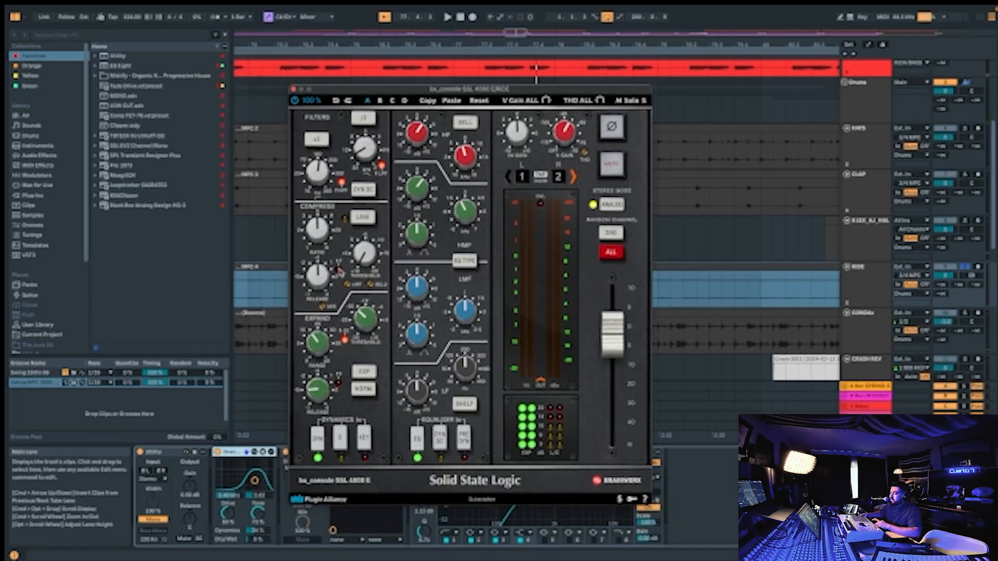
click(294, 90)
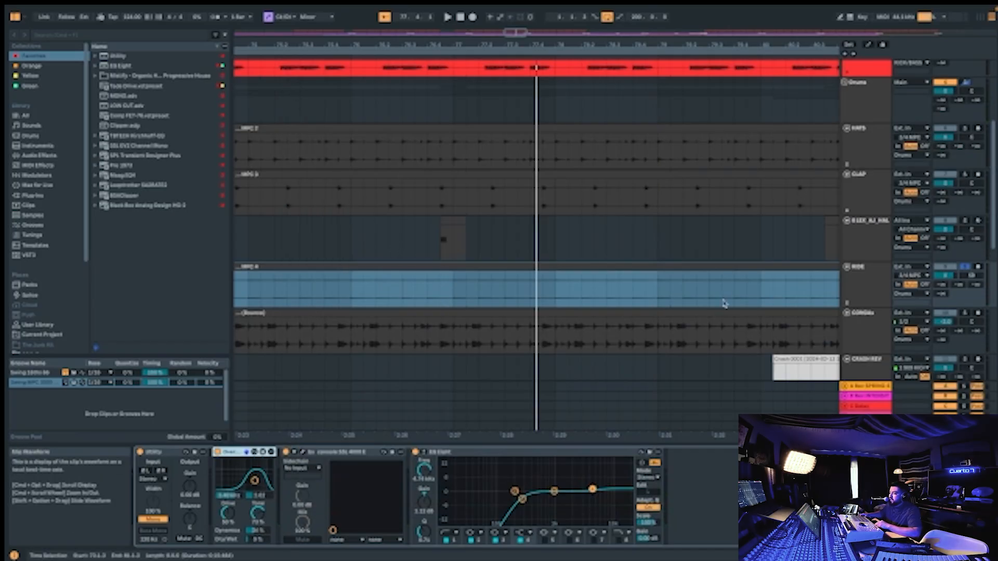
Select the ride's EQ Eight and play the ride alone, then with the whole Drums group soloed.
click(444, 454)
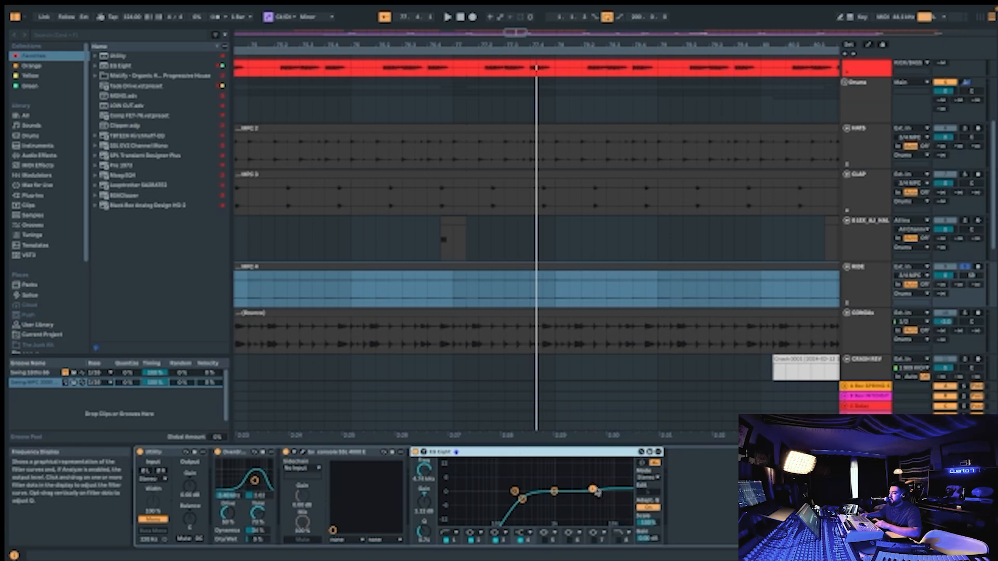
key(space)
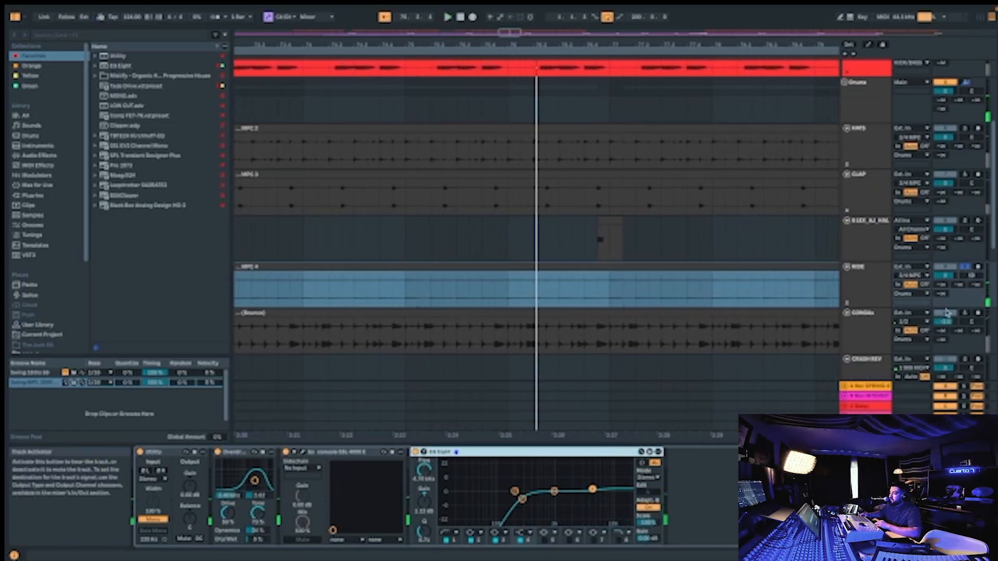
click(966, 270)
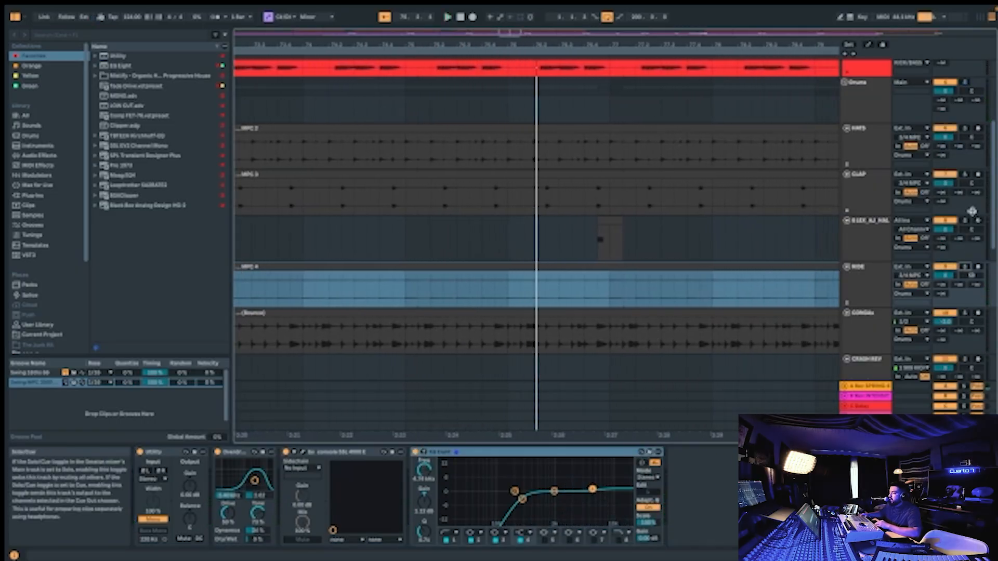
click(470, 247)
click(447, 267)
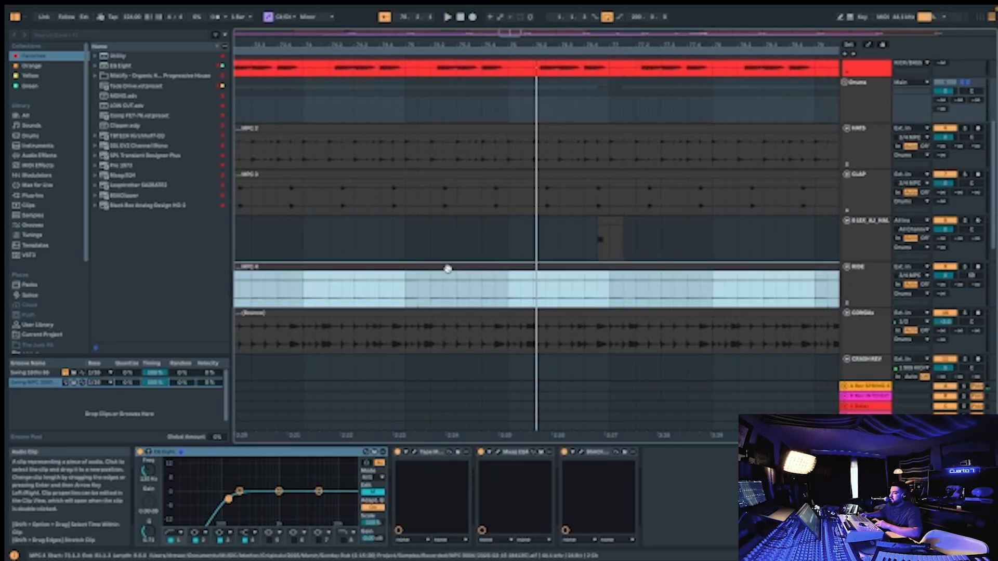
key(space)
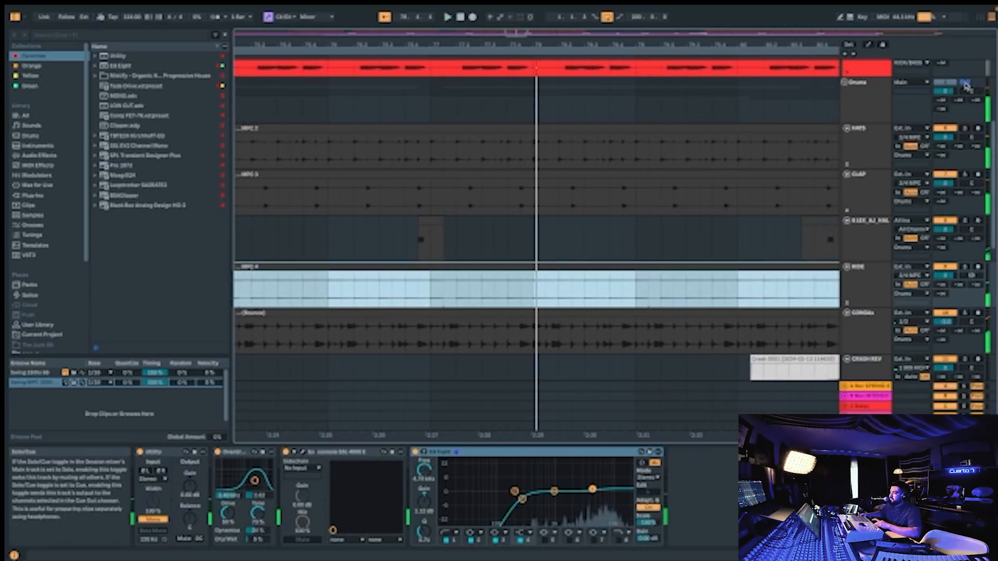
Go to the reverse crash and the crash clip following it at bar 81, and play the crash track soloed.
scroll(640, 267, down, 4)
click(786, 255)
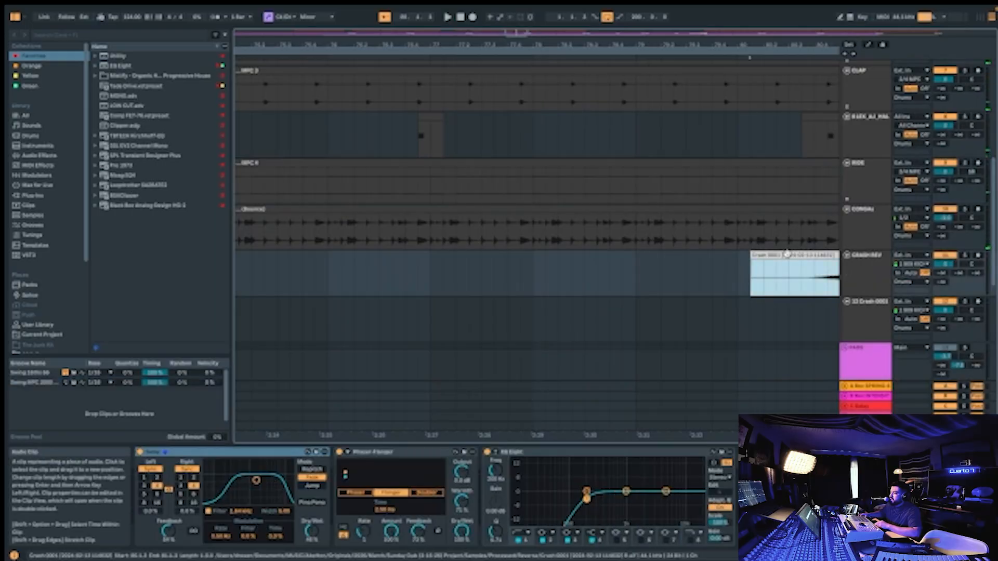
drag(743, 45, 519, 34)
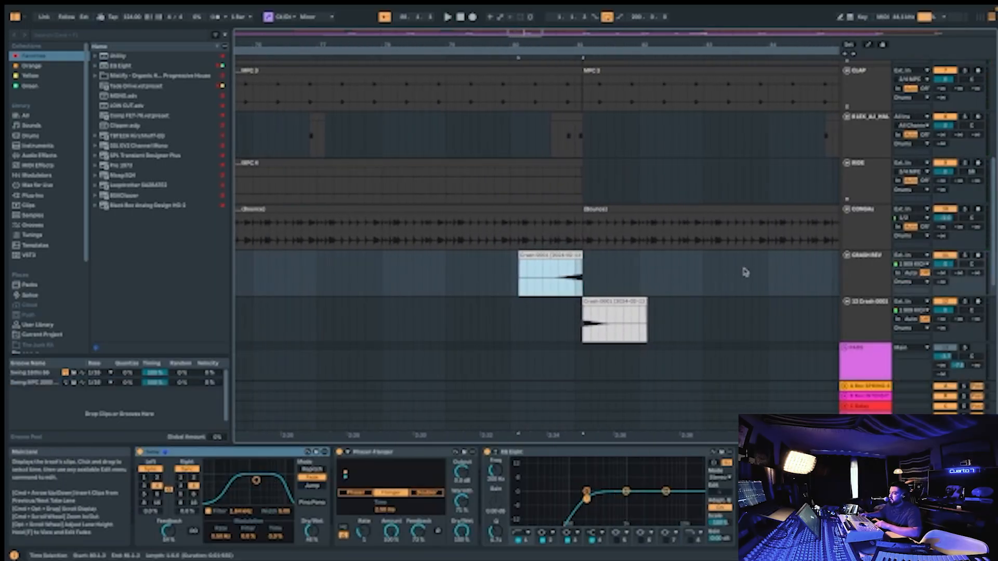
click(624, 301)
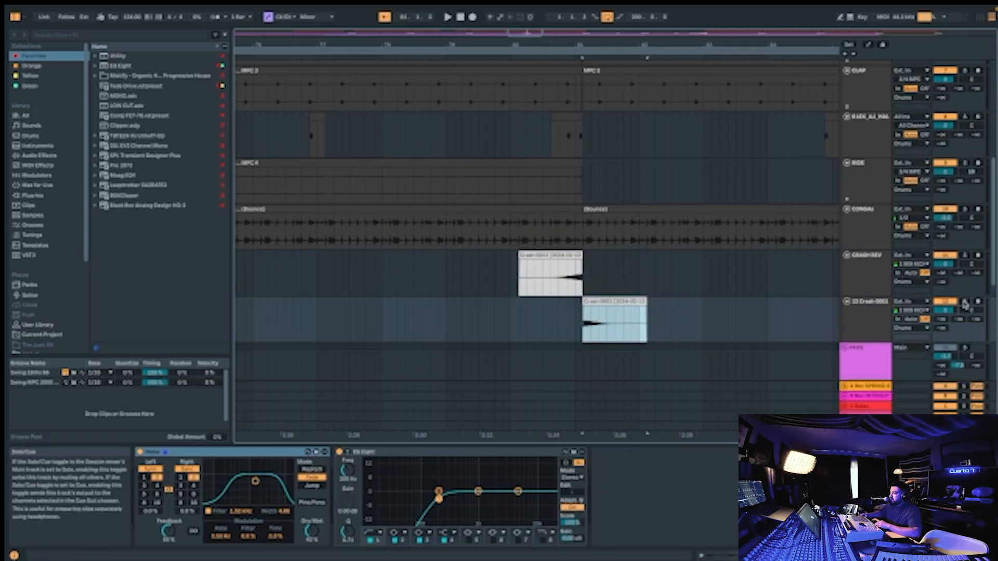
key(space)
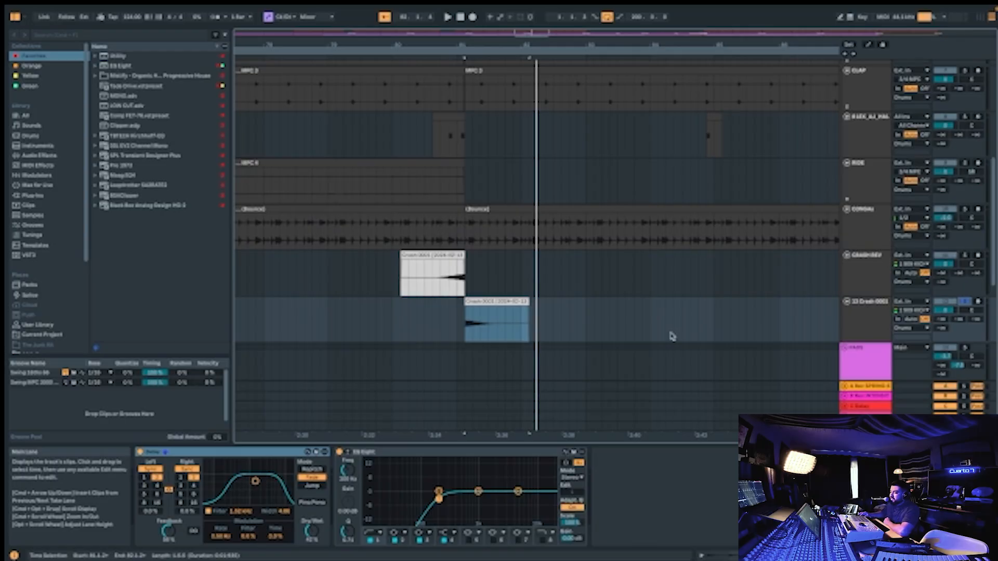
Select the crash's Delay, play the crash, and switch off the low-cut filter in its EQ Eight.
click(270, 450)
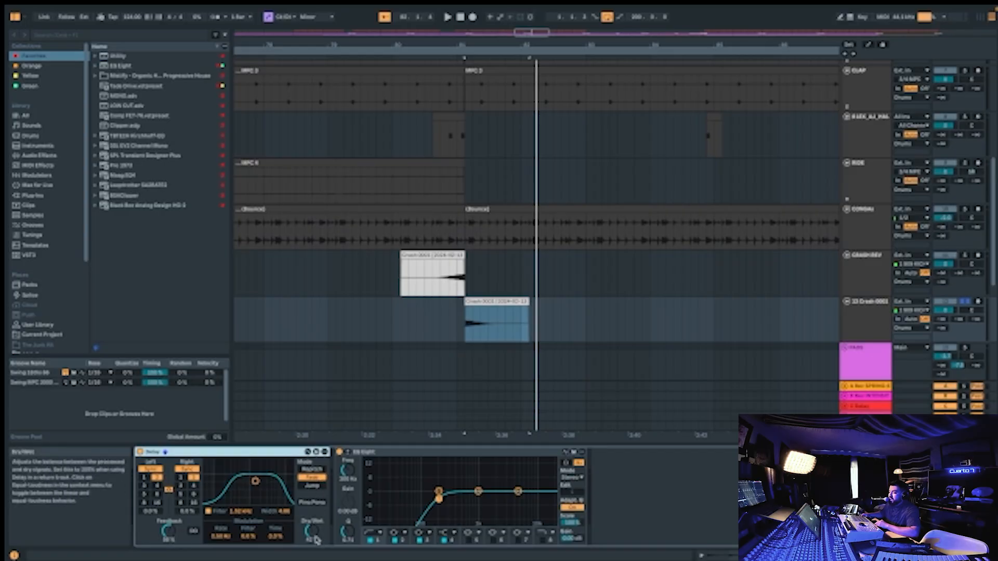
key(space)
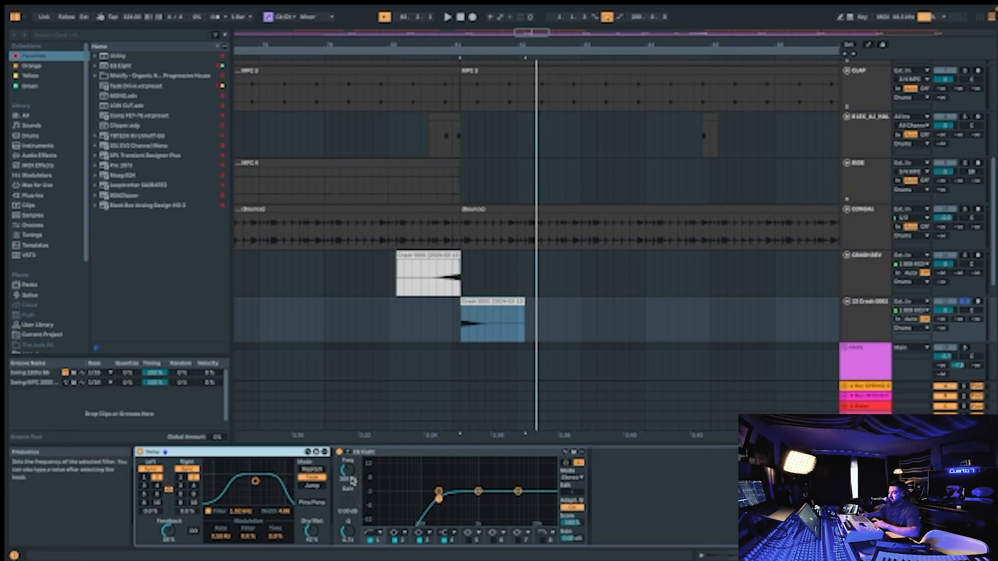
key(space)
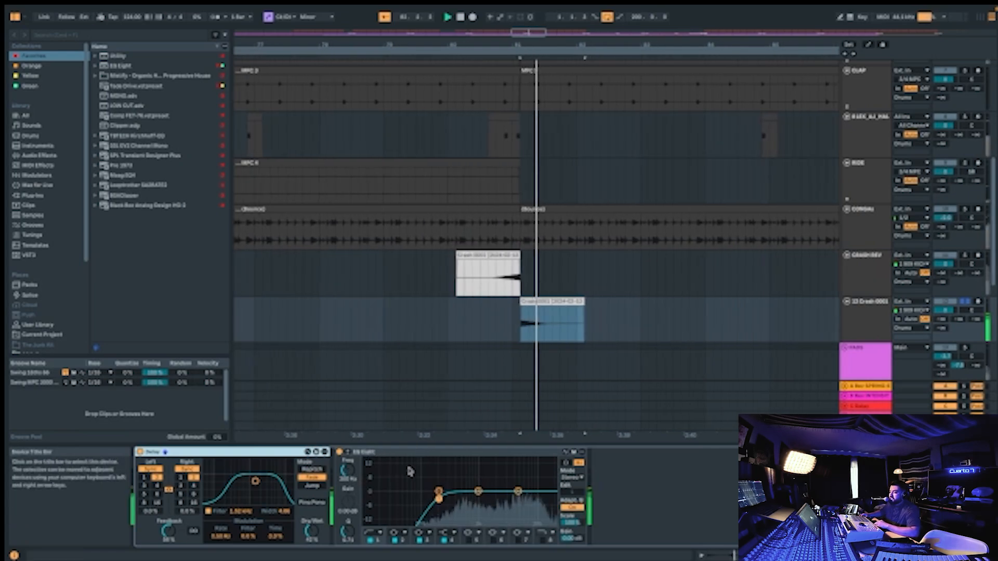
click(370, 541)
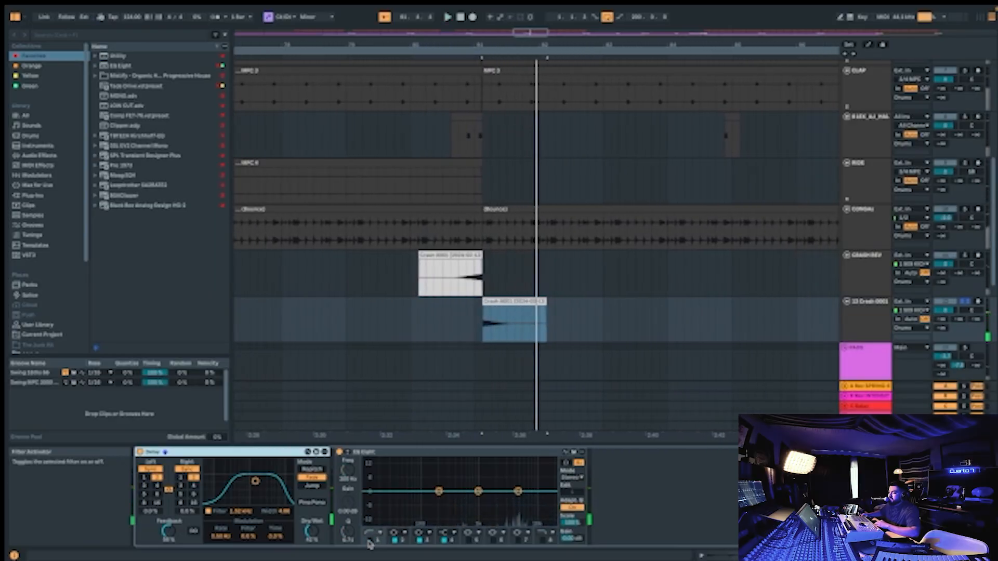
Switch the crash EQ's low-cut filter back on, solo the reverse crash together with the crash, and play both from the reverse clip.
click(370, 542)
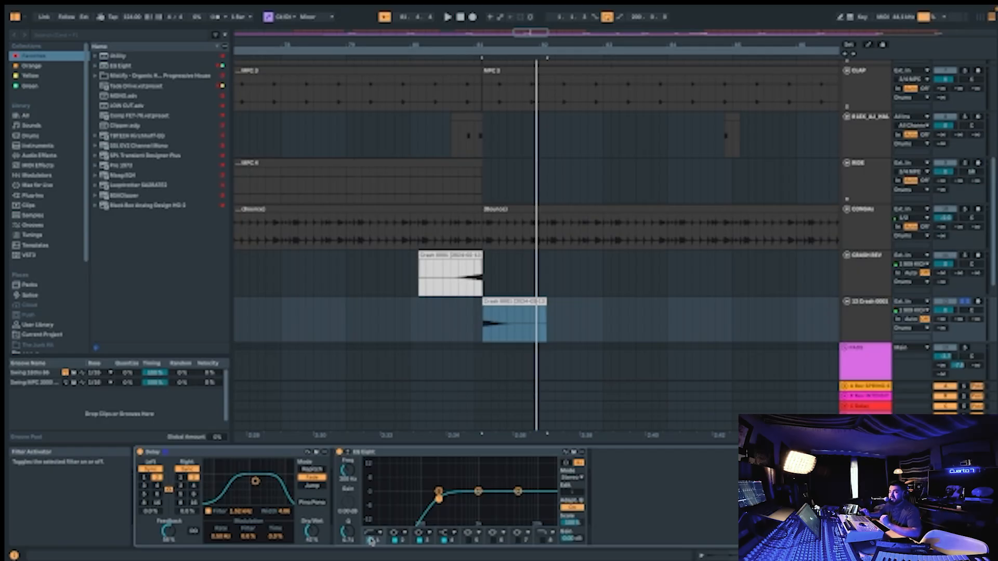
click(459, 225)
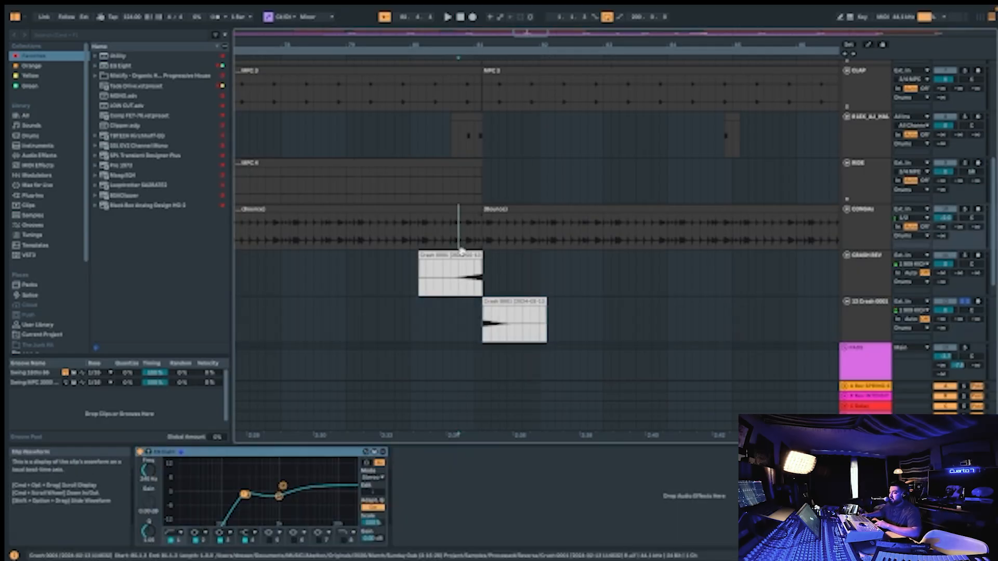
click(466, 253)
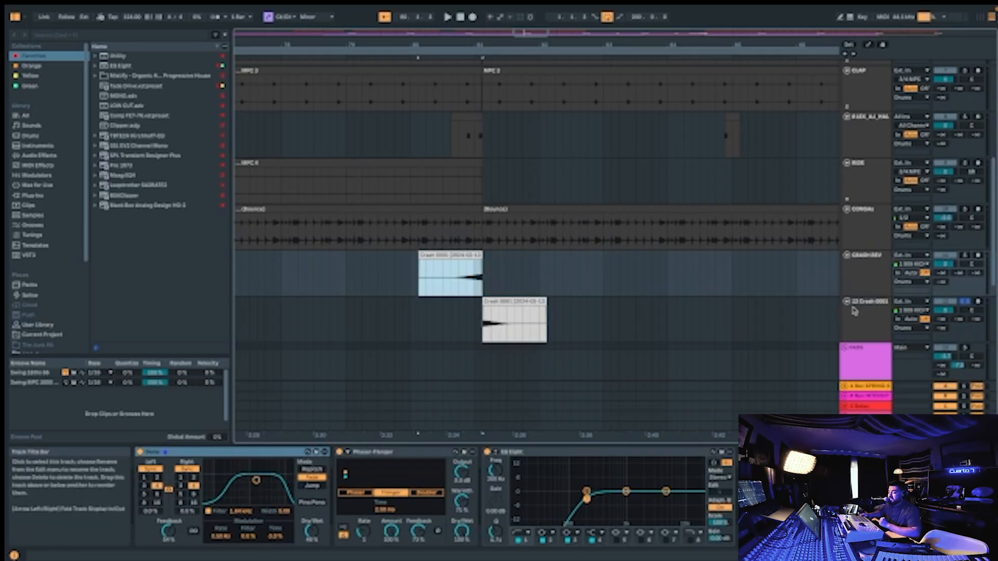
click(965, 256)
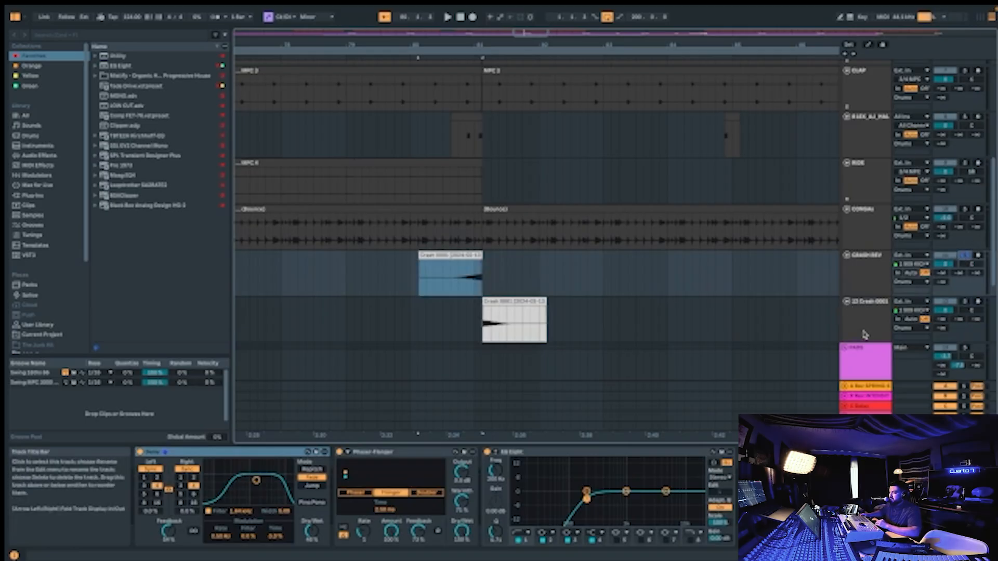
ctrl+click(964, 302)
key(space)
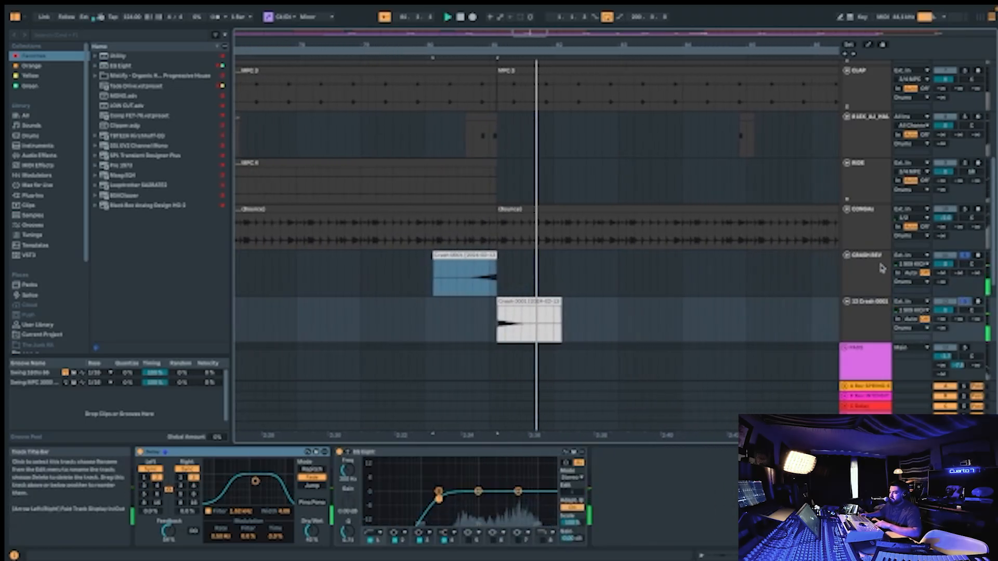
Bypass the reverse crash's Delay, Phaser-Flanger and EQ Eight, and play its clip dry.
click(882, 268)
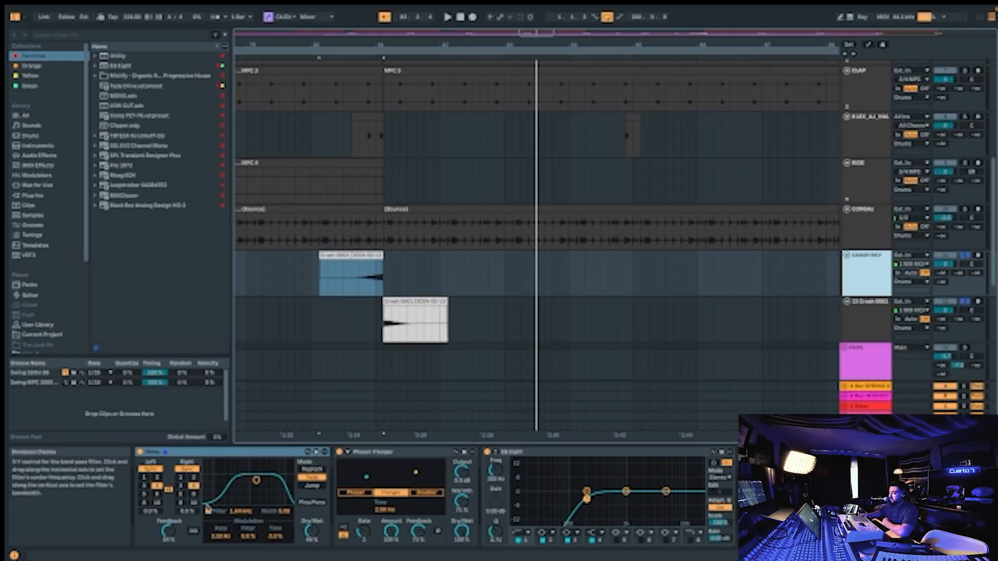
click(363, 457)
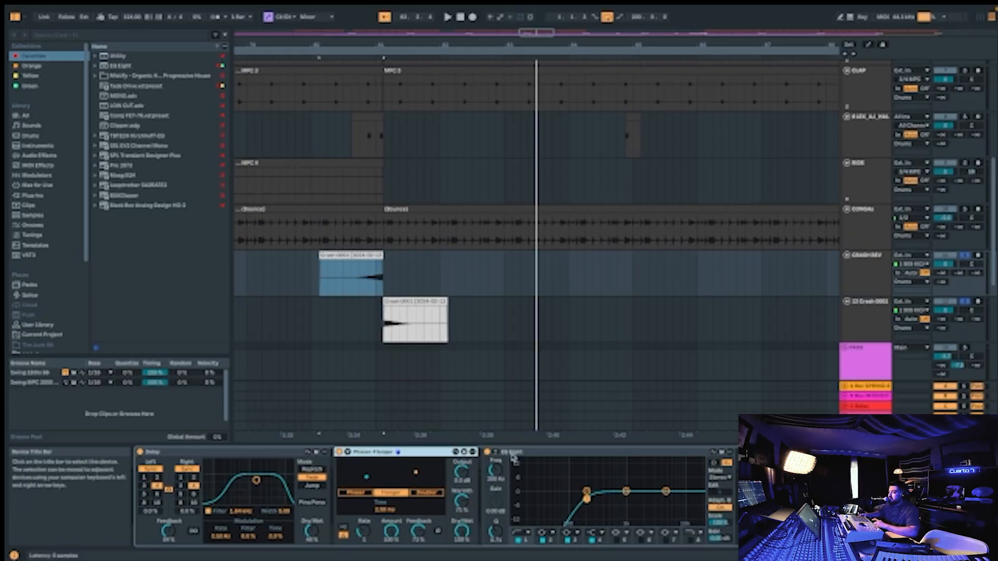
click(140, 452)
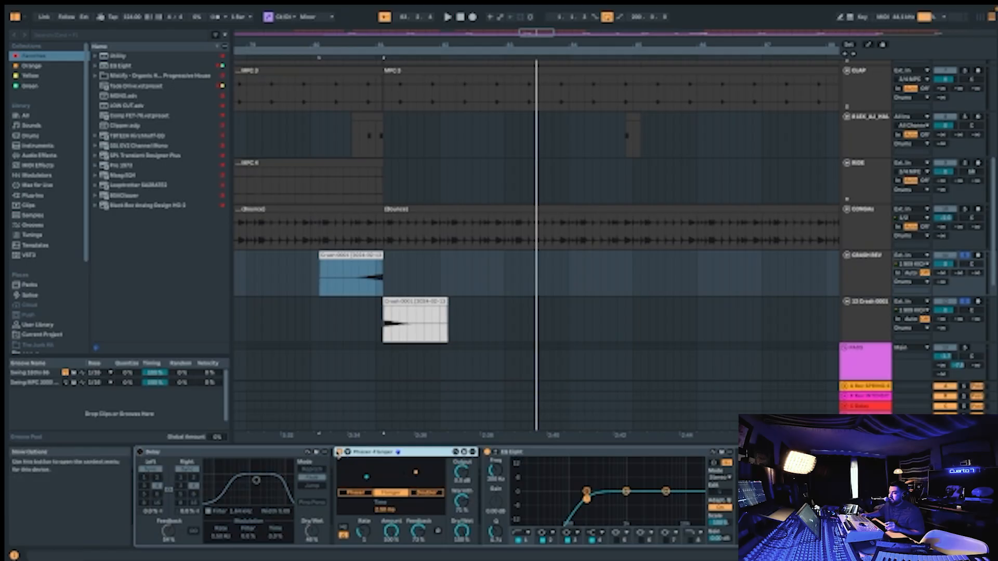
click(338, 452)
click(487, 451)
click(316, 370)
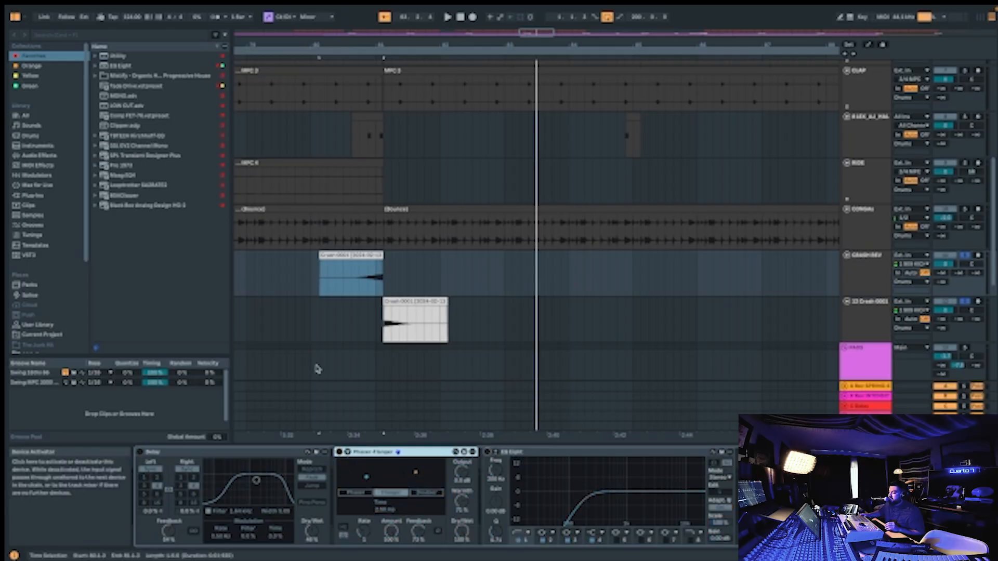
key(space)
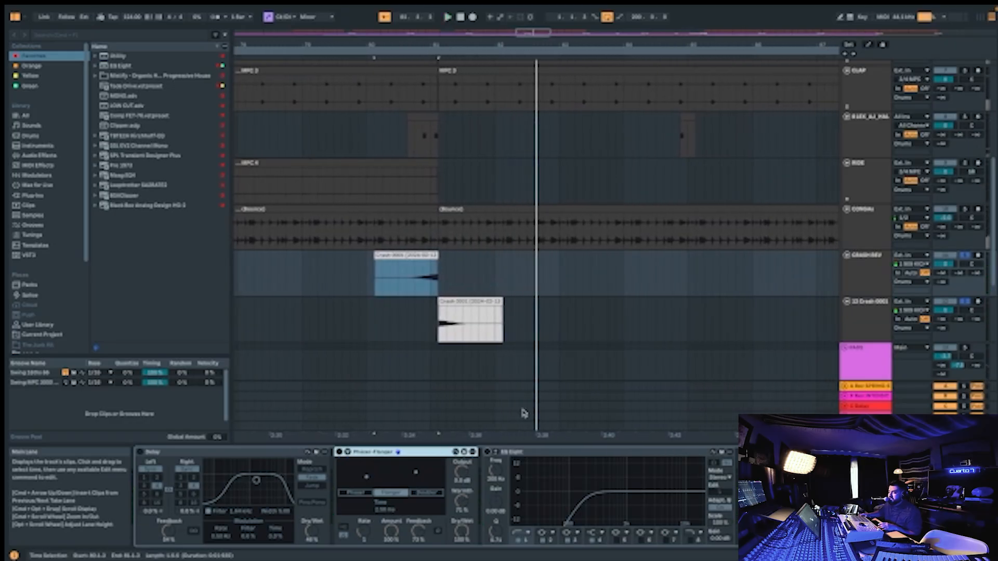
Reactivate the reverse crash's Delay, Phaser-Flanger and EQ Eight one by one, and play the clip through them.
click(139, 453)
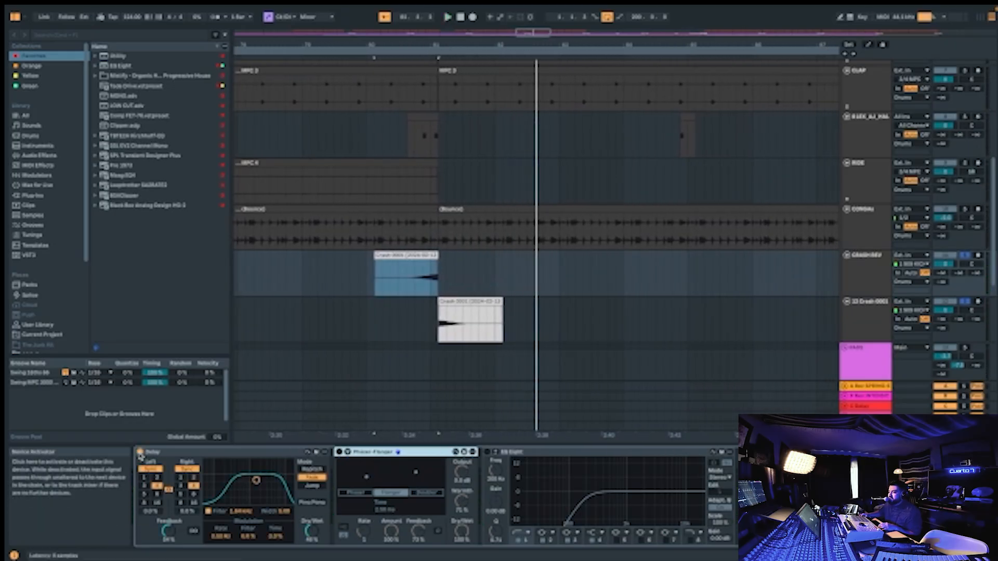
click(340, 452)
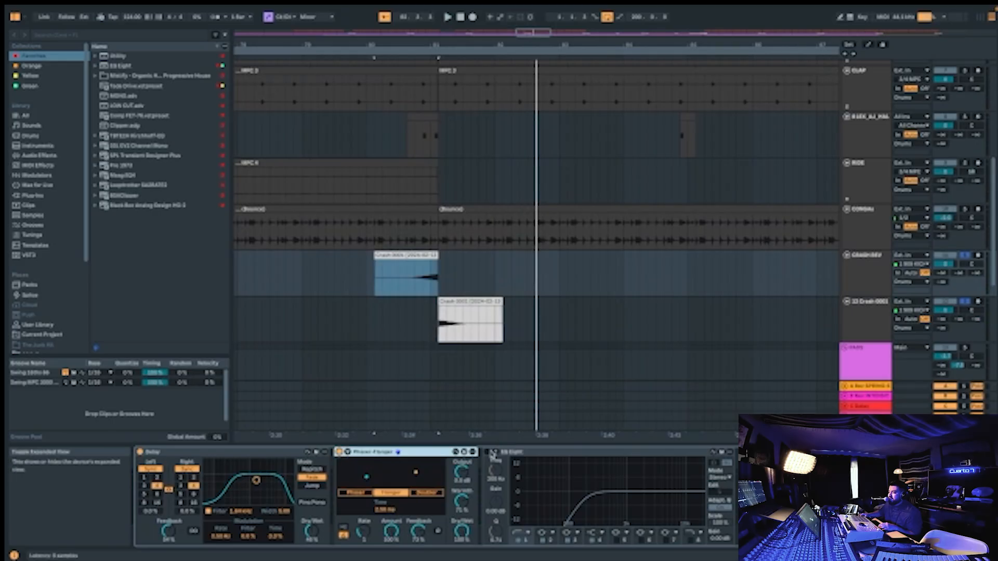
click(487, 452)
key(space)
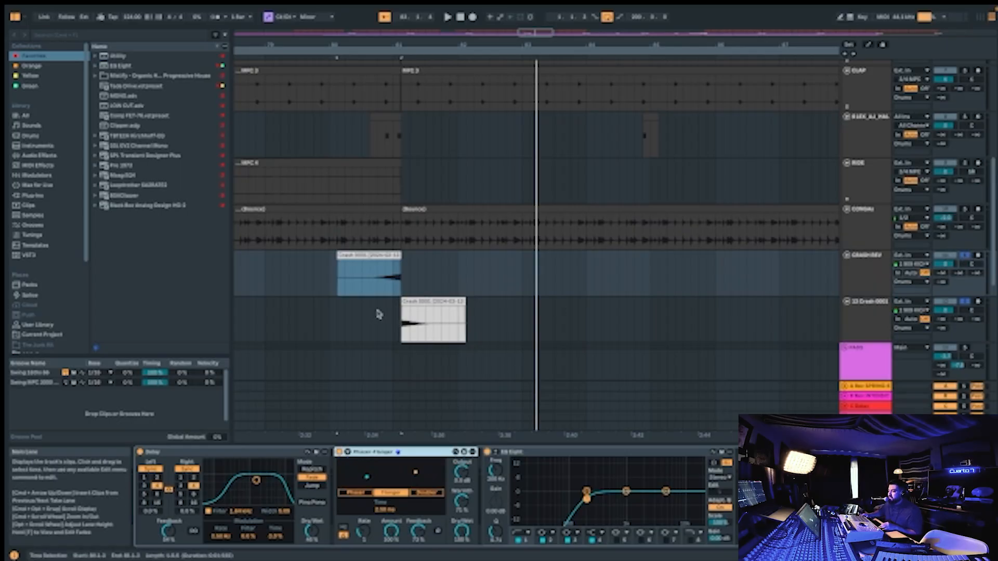
key(space)
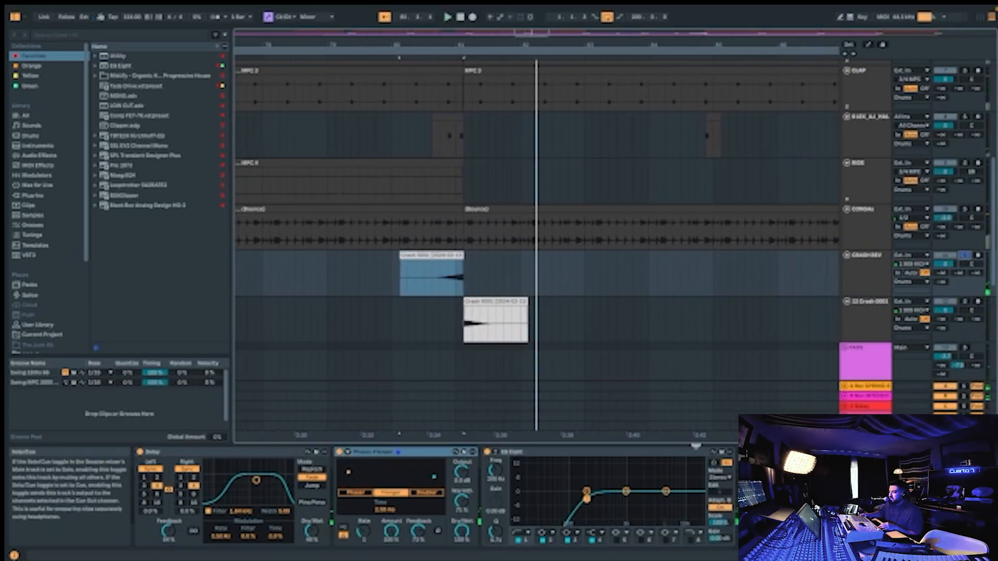
key(space)
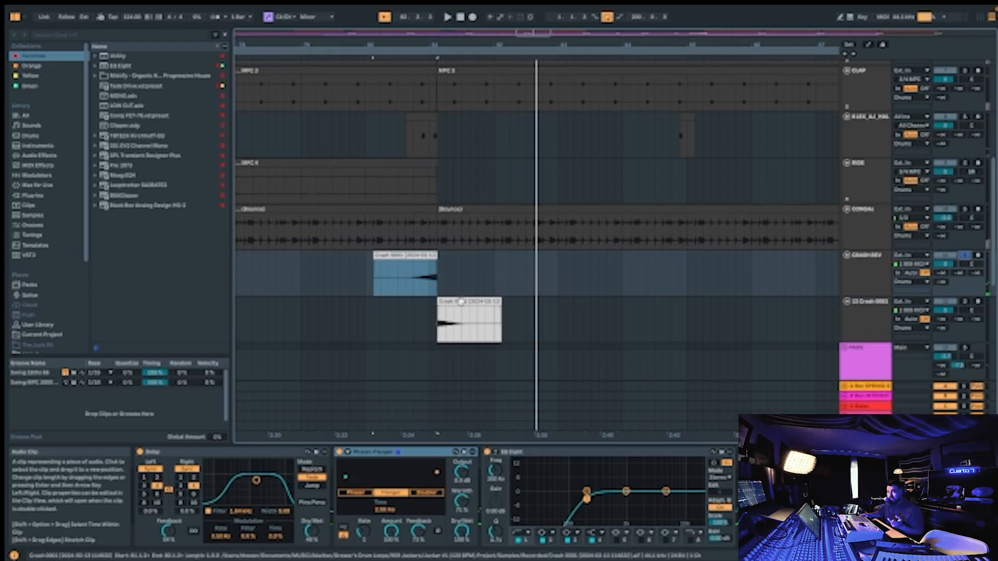
Copy the crash clip to around bar 83 on its own track, reverse the copy, and delete it.
click(461, 301)
click(557, 318)
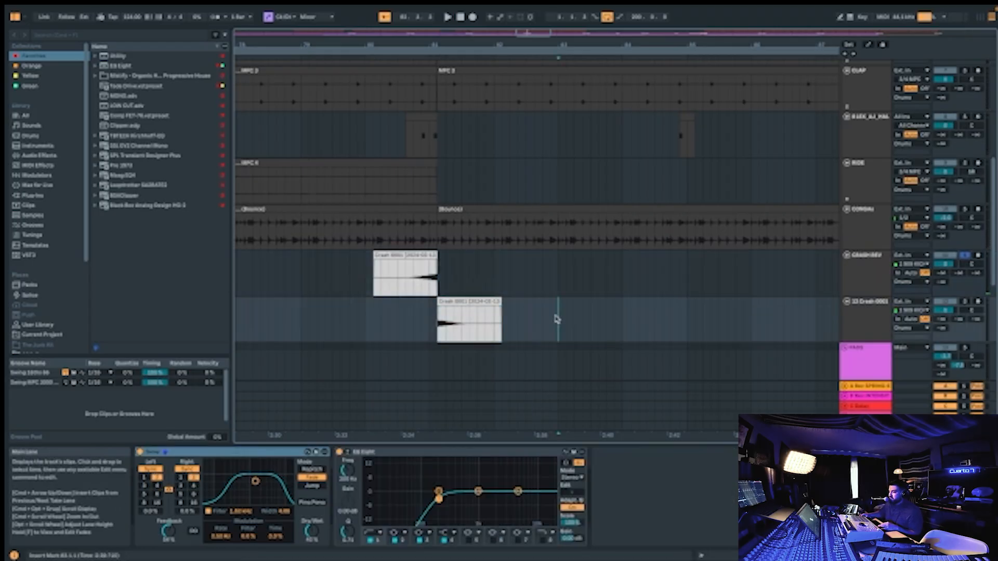
key(super+v)
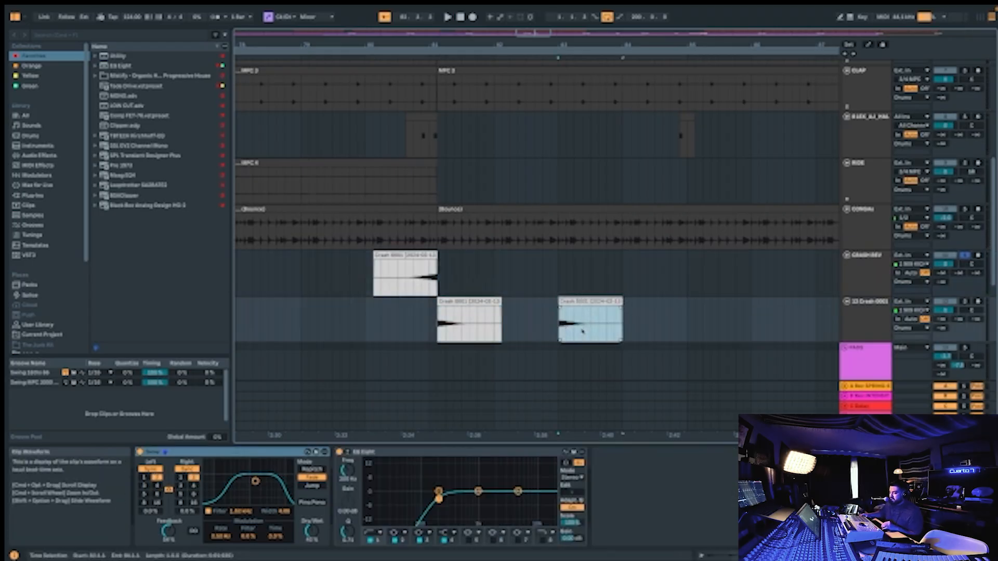
key(r)
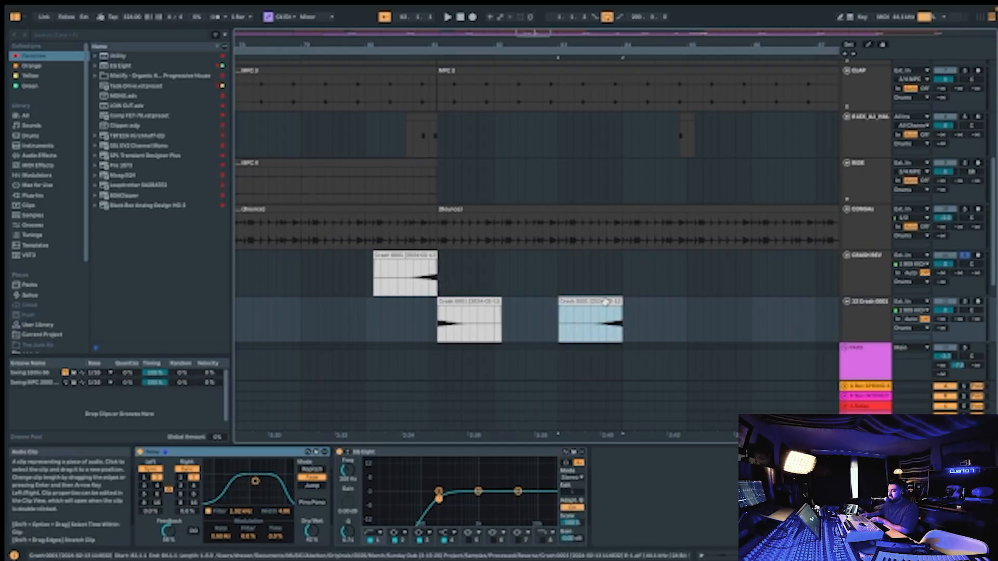
key(Delete)
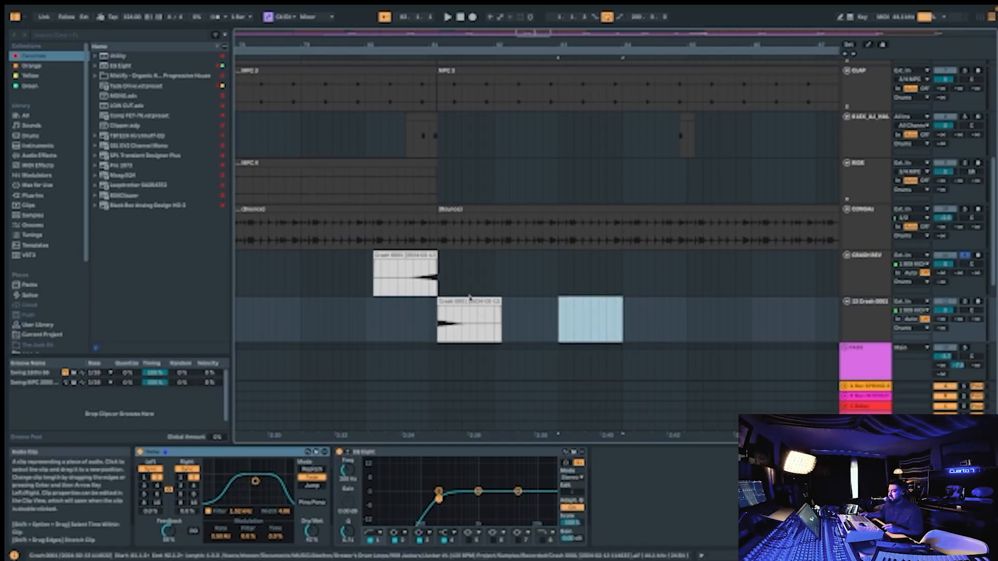
Solo the Drums group, select its EQ Eight, and play the drums through the group's effects.
click(461, 283)
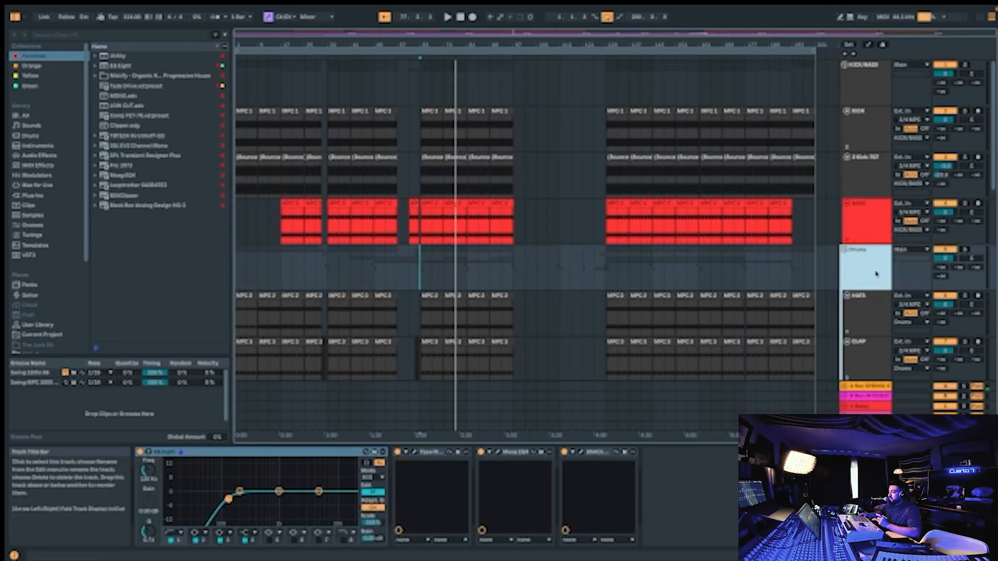
key(Up)
click(964, 250)
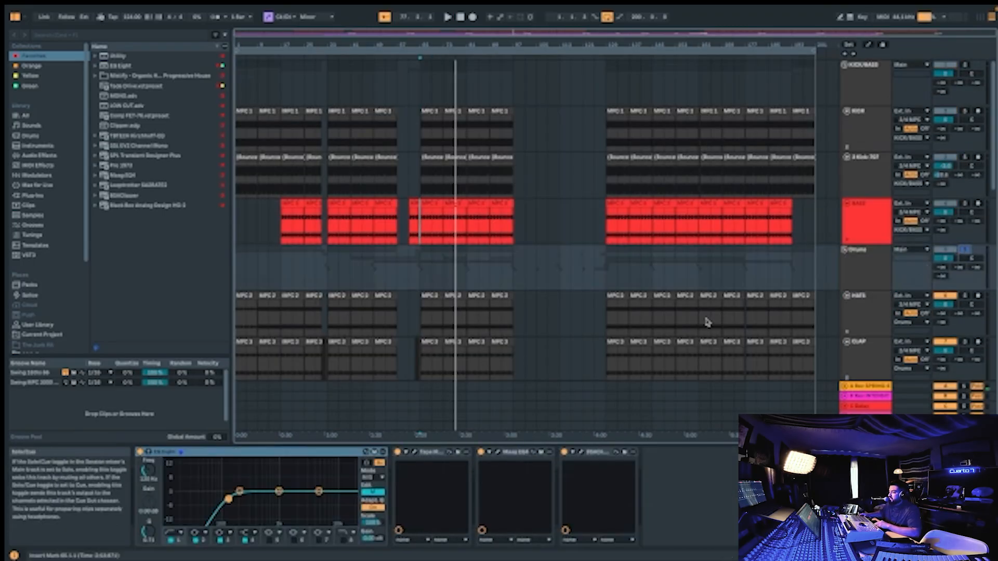
click(868, 268)
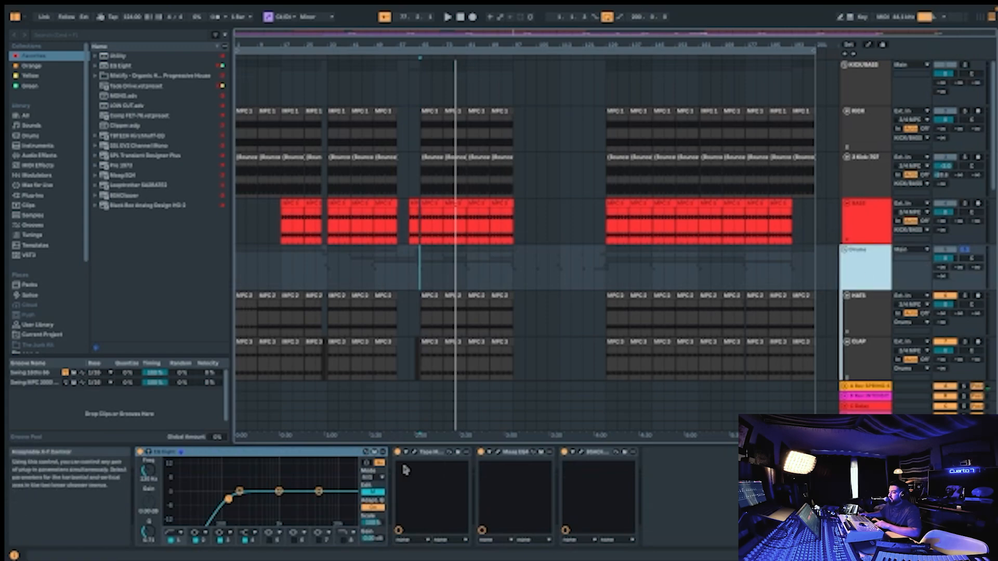
click(226, 453)
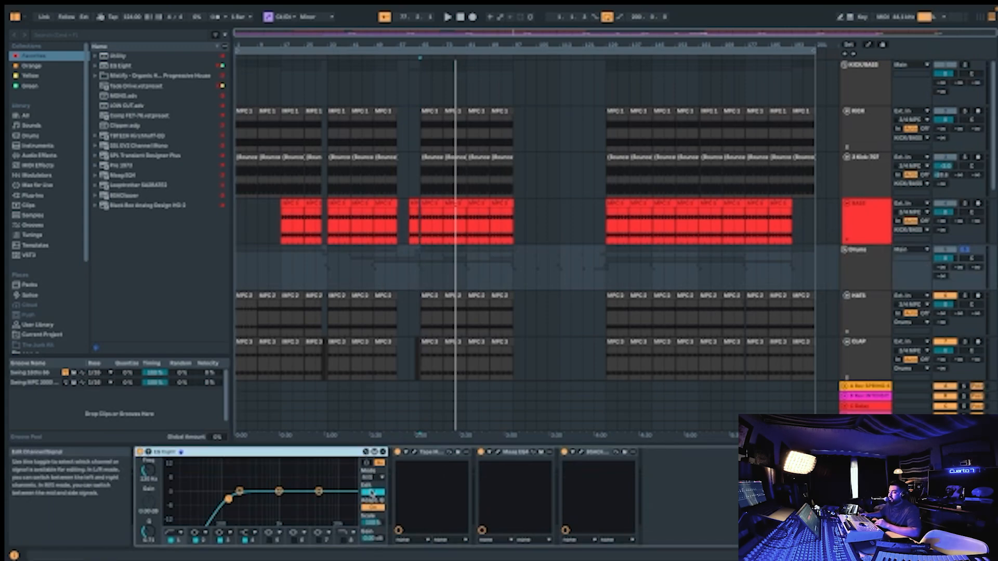
key(space)
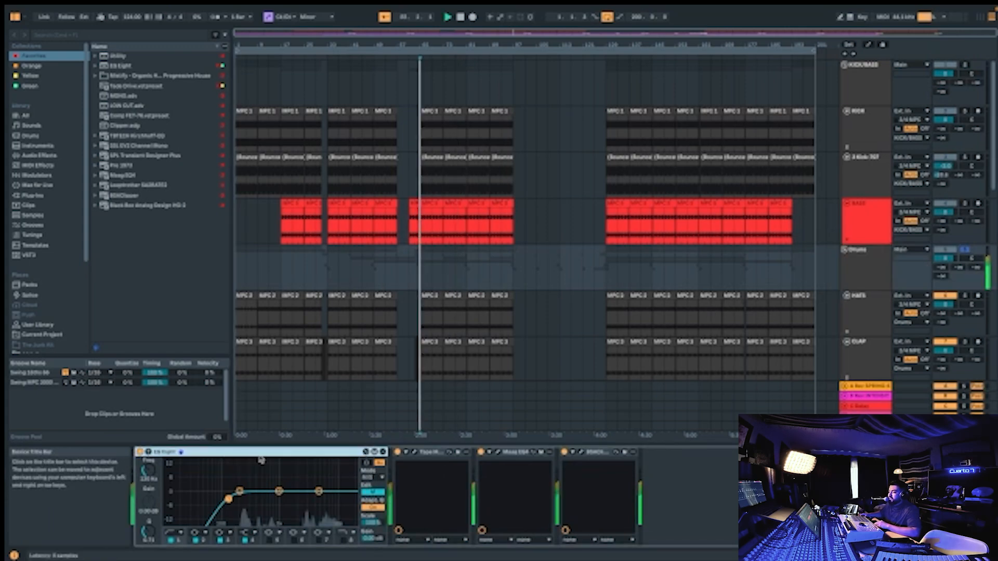
Play the drums with the first low-cut filter of the group's EQ Eight off, and switch the filter back on.
click(171, 541)
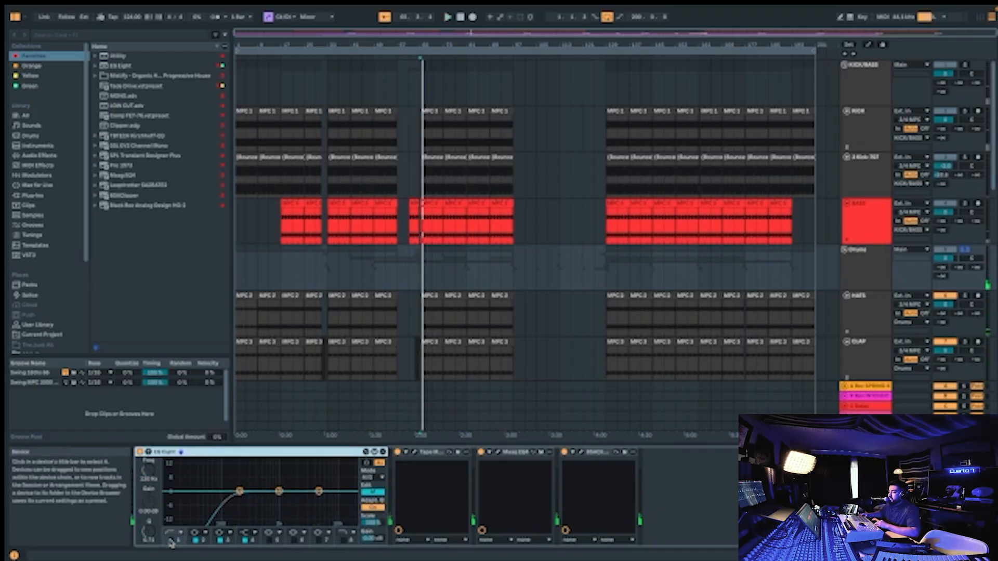
key(space)
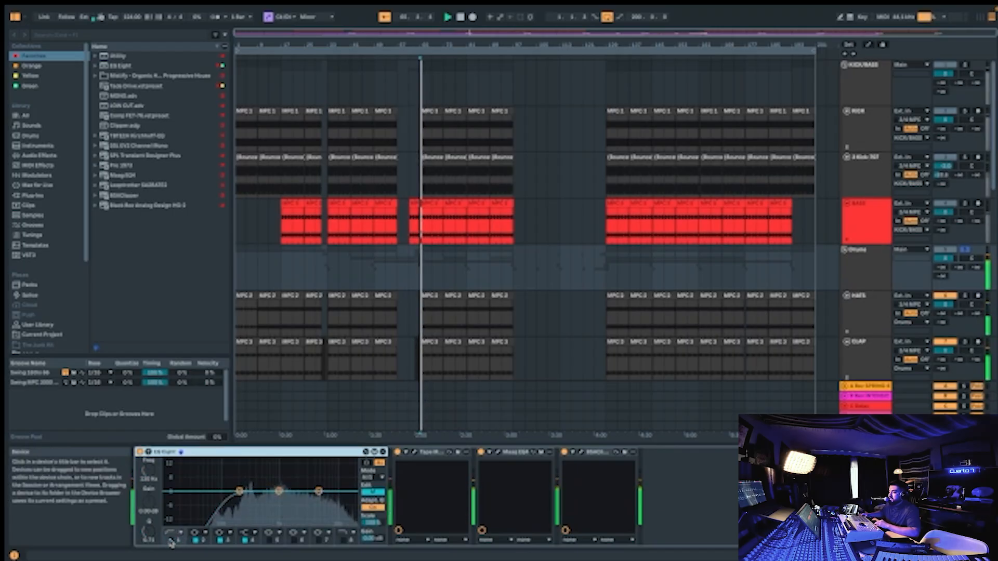
key(space)
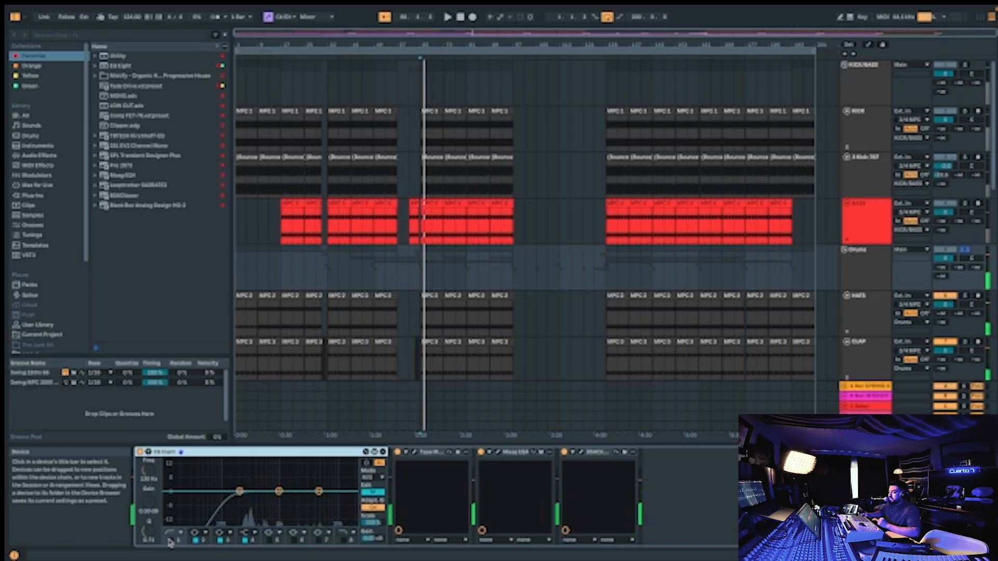
click(171, 540)
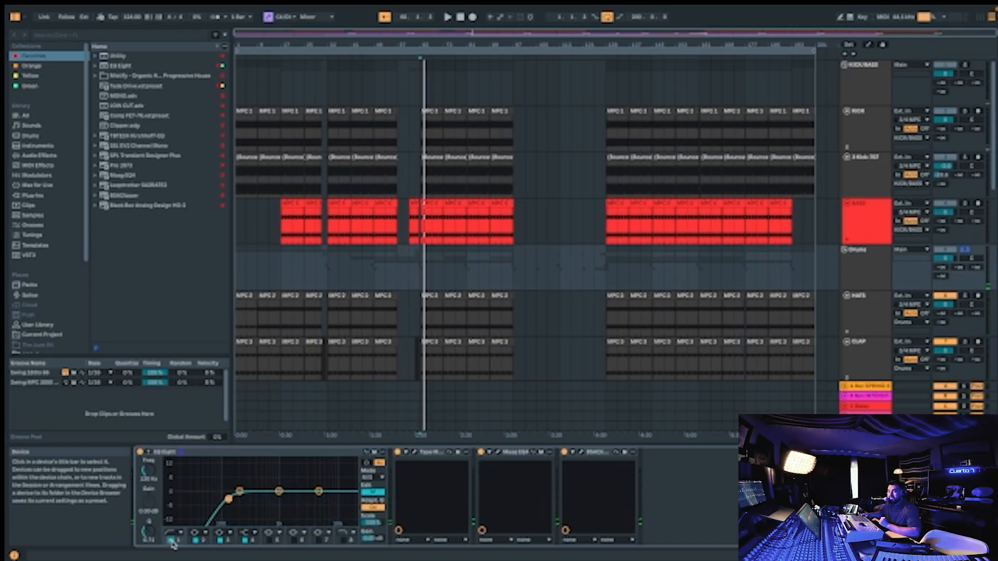
Compare the side and mid curves of the Drums group's EQ Eight and examine its channel mode options.
click(374, 493)
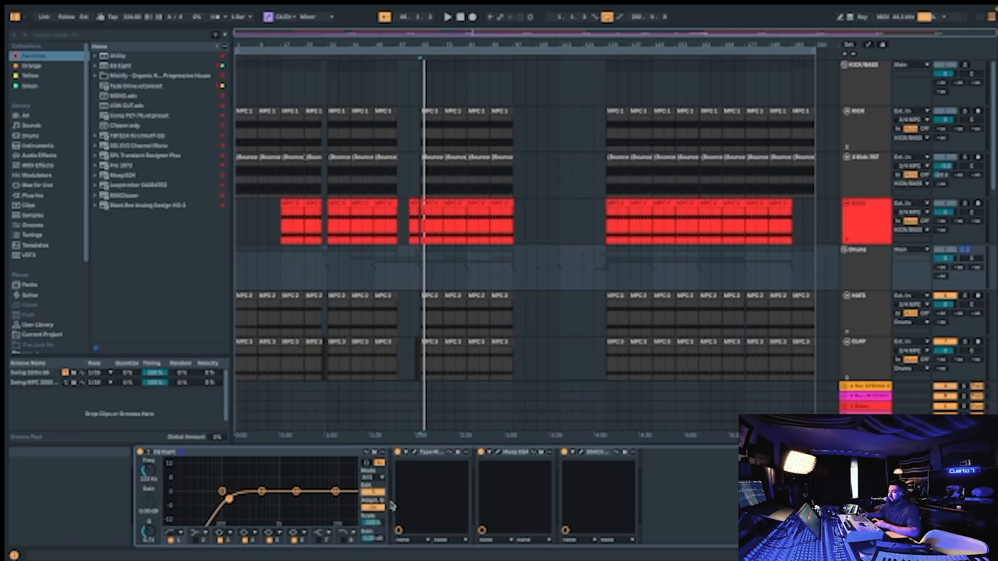
click(374, 493)
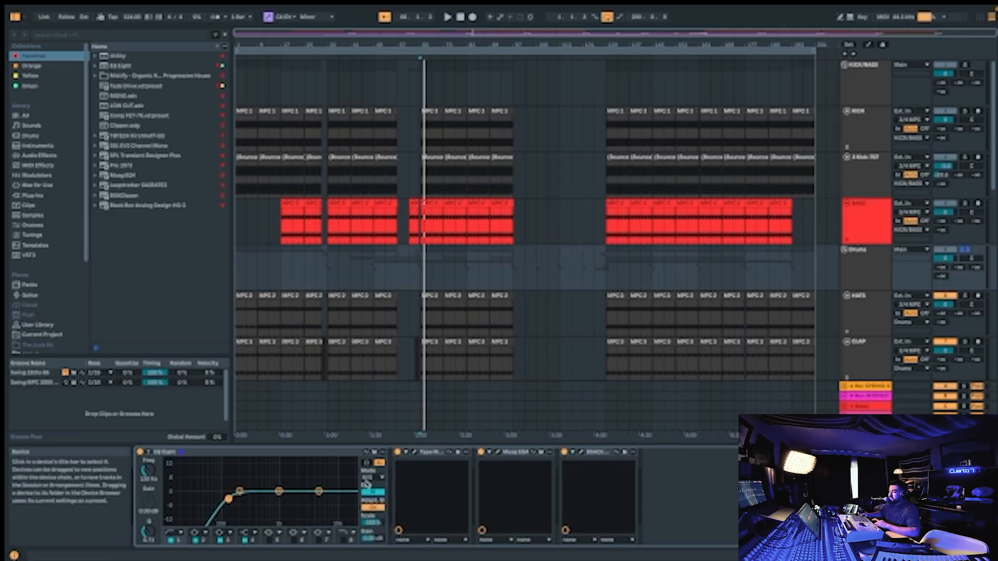
click(373, 478)
click(374, 498)
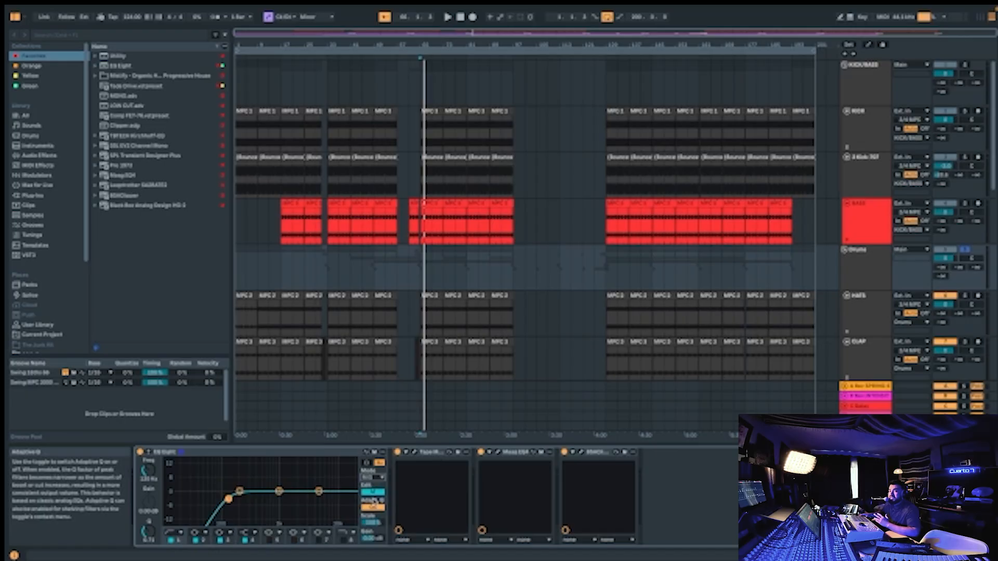
Open the Drums group's Tape MELLO-FI, bypass the two plug-ins following it, and play the drums.
click(415, 453)
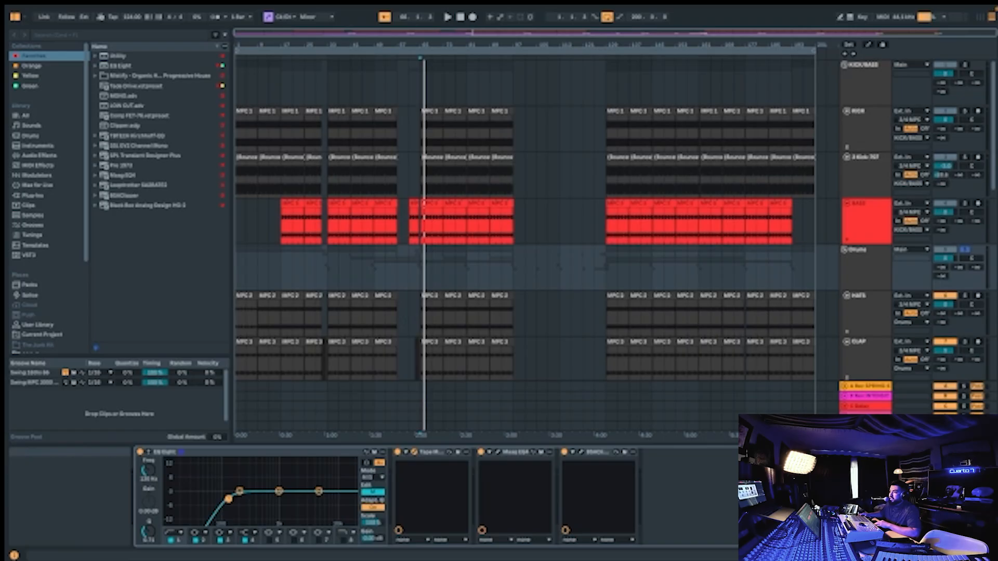
drag(484, 6, 357, 100)
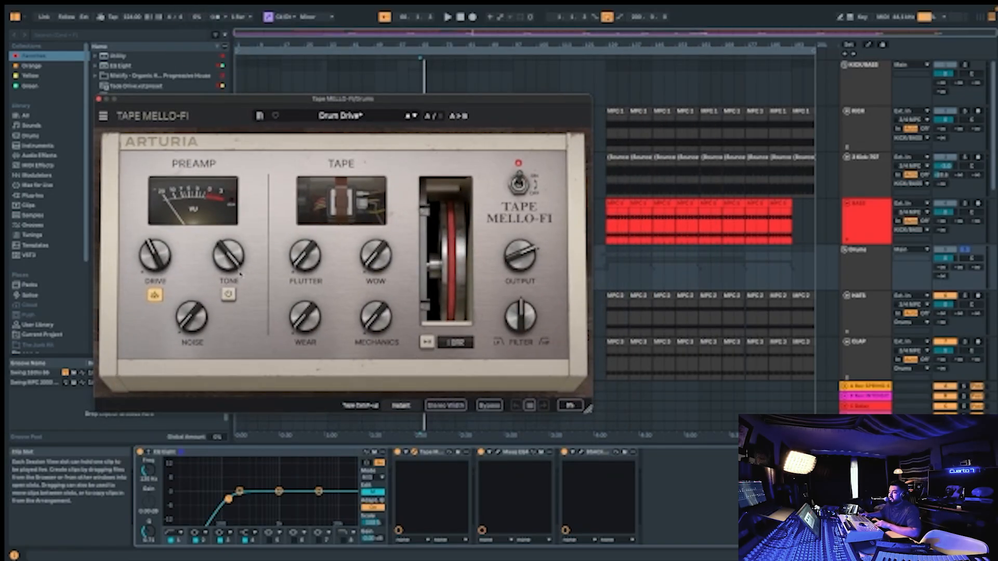
mouse_move(240, 270)
click(481, 452)
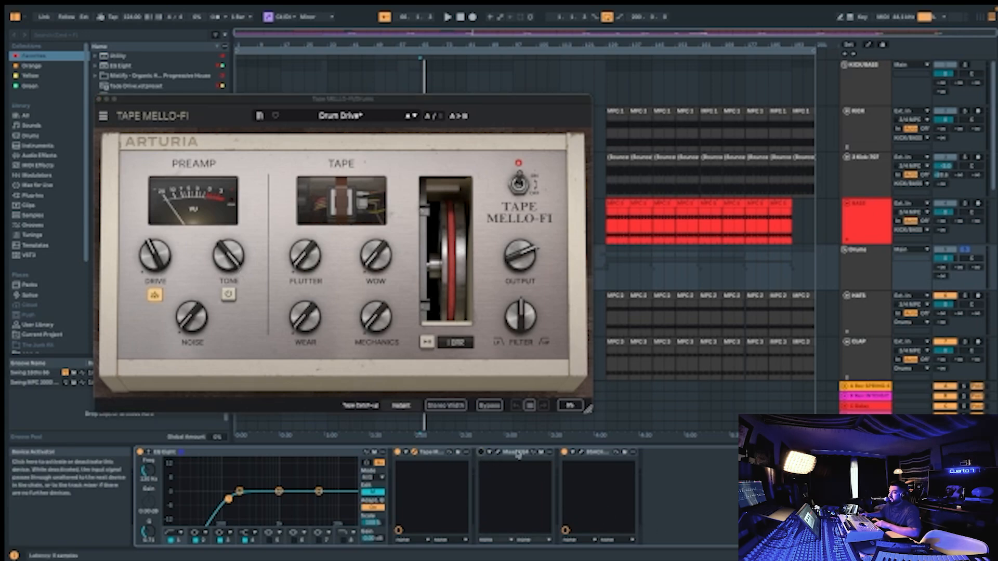
click(564, 453)
key(space)
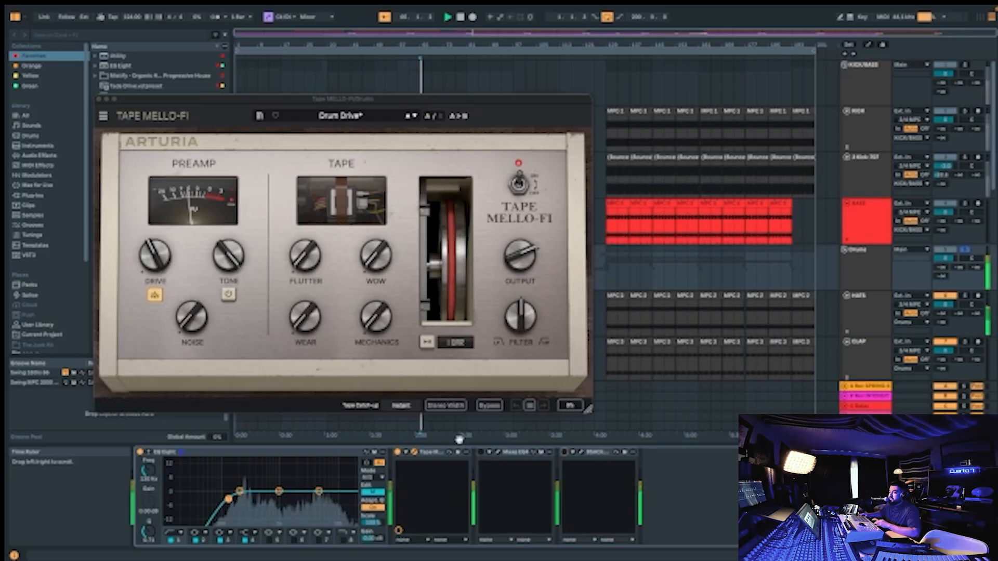
Play the drums through the Tape MELLO-FI, comparing the sound with its preamp Boost off and on.
click(397, 453)
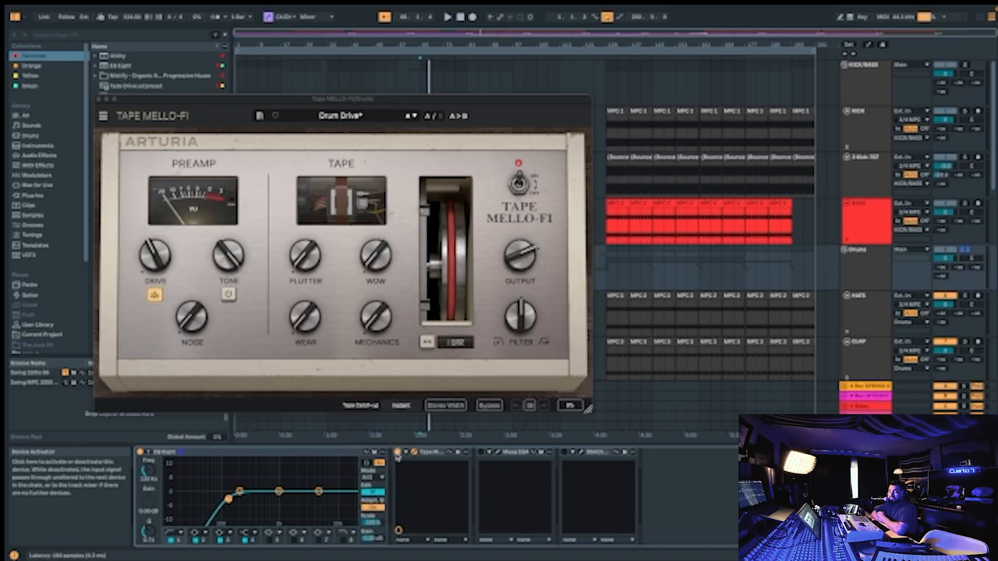
key(space)
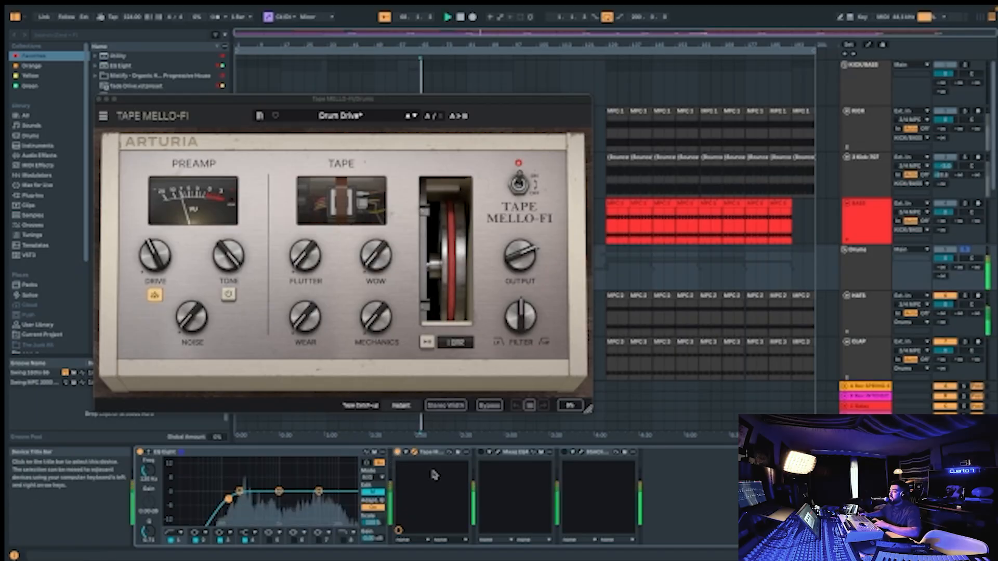
click(155, 295)
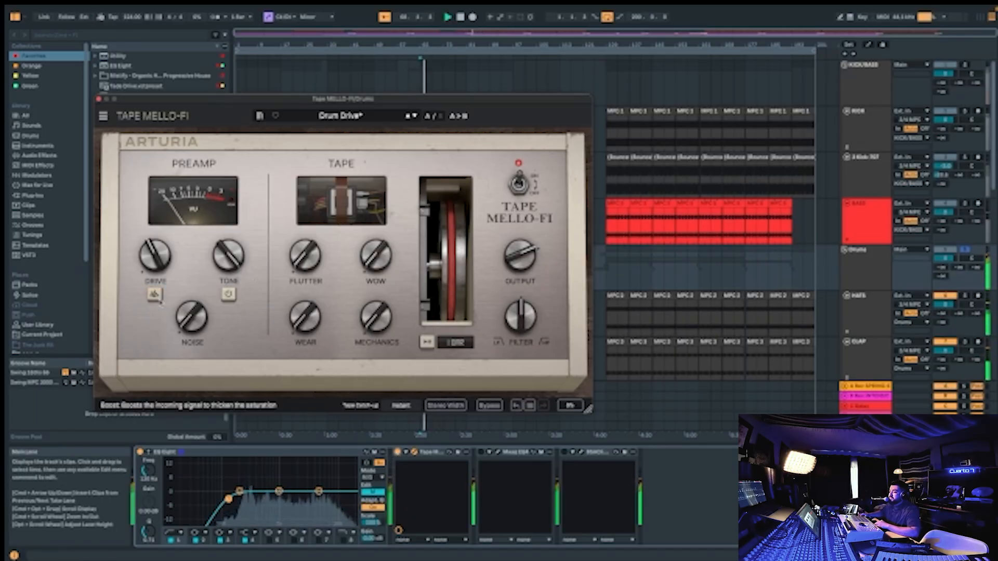
click(155, 294)
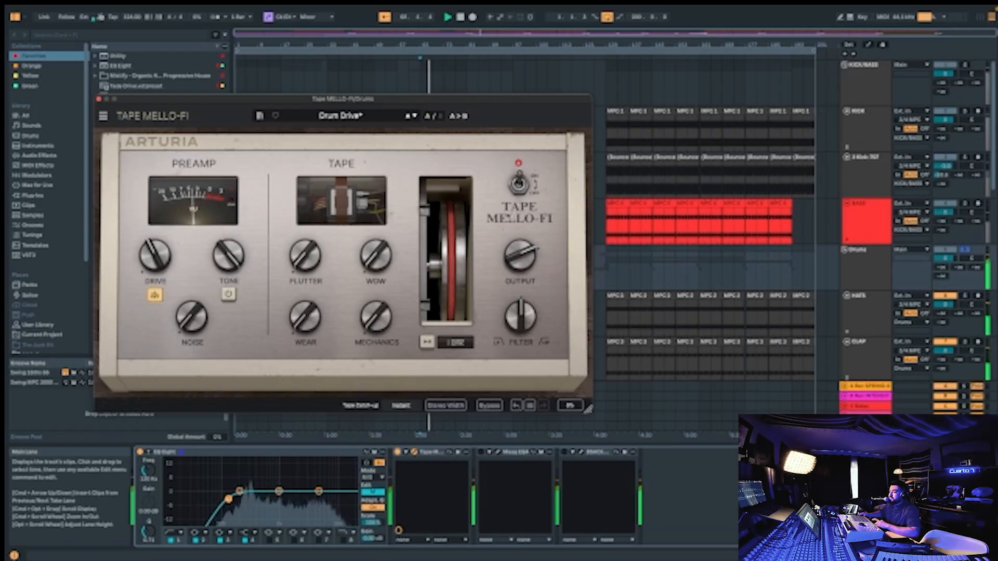
Compare the drums with the whole Tape MELLO-FI bypassed and active, and close the plug-in window.
click(520, 185)
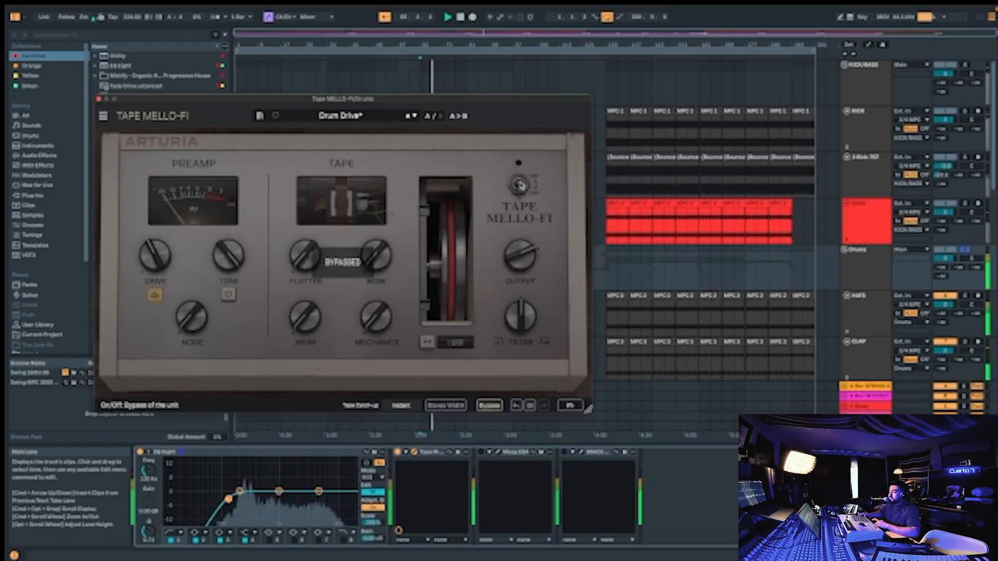
click(519, 185)
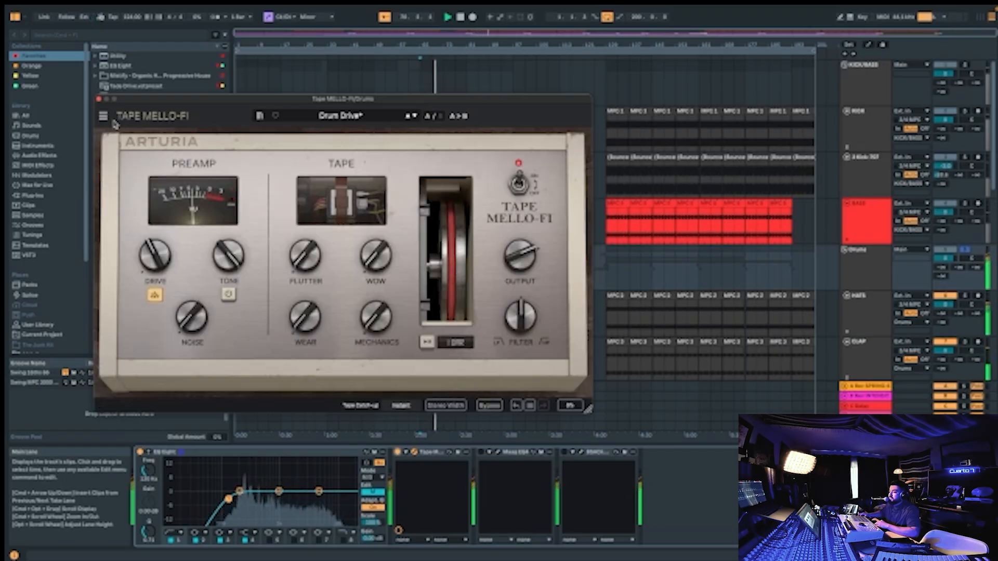
click(99, 99)
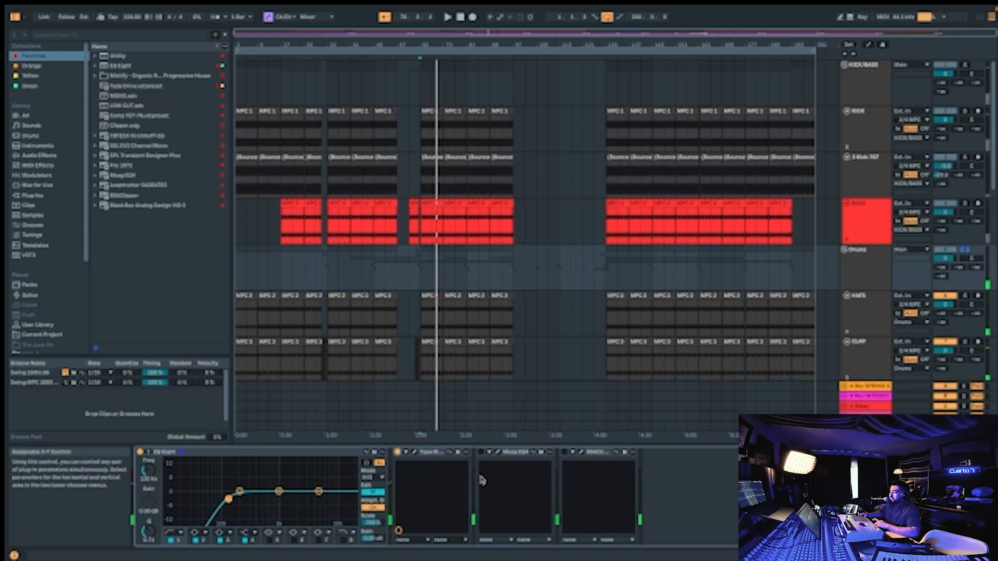
Enable the Drums group's Maag EQ4, examine its band and air gain settings, and play the drums through it.
click(480, 452)
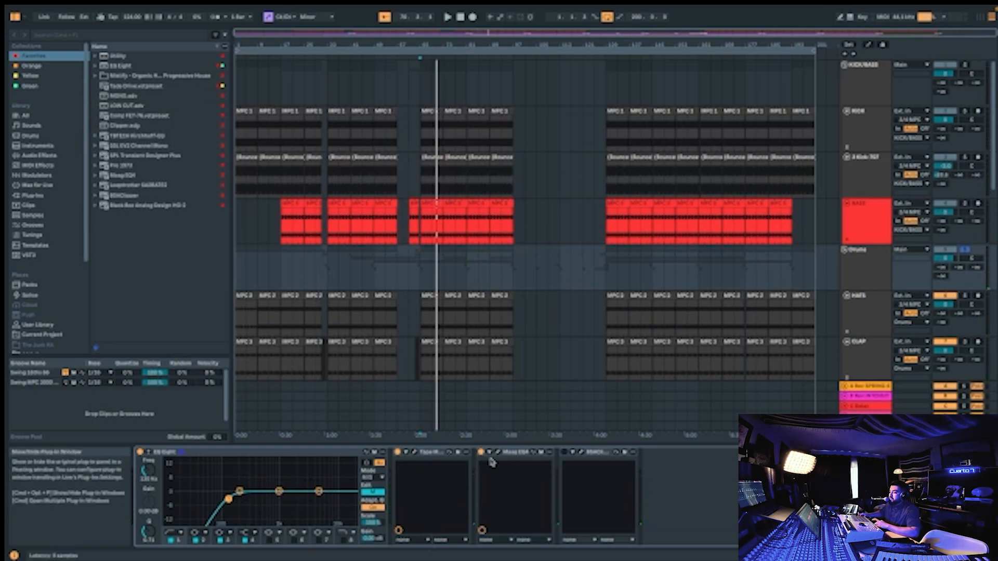
drag(345, 195, 414, 201)
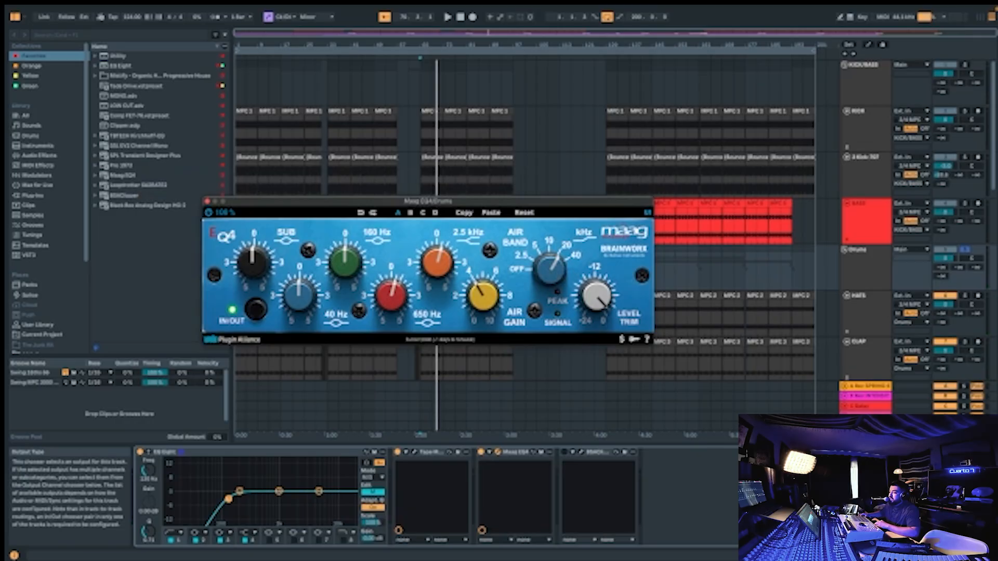
mouse_move(438, 267)
mouse_move(391, 306)
mouse_move(552, 274)
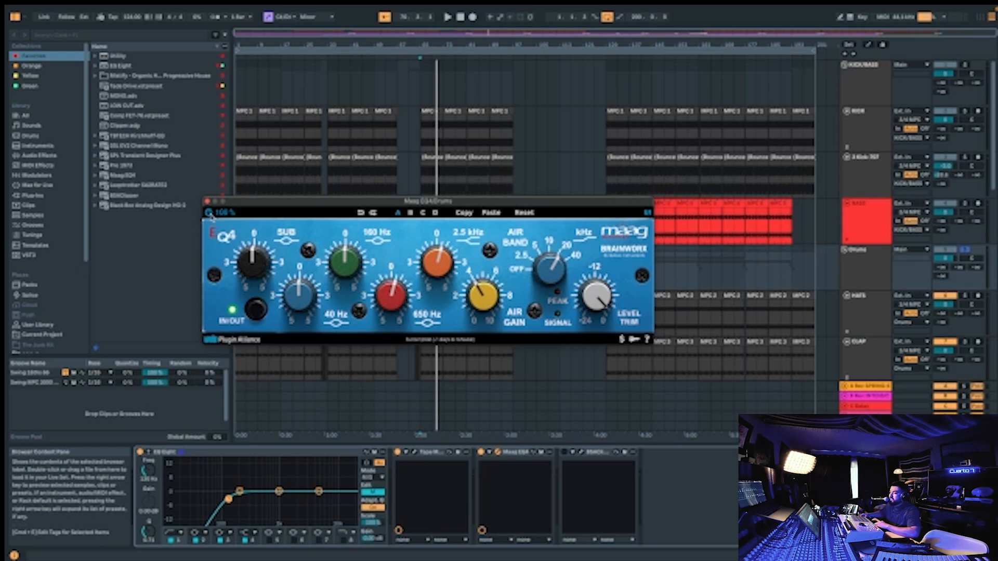
key(space)
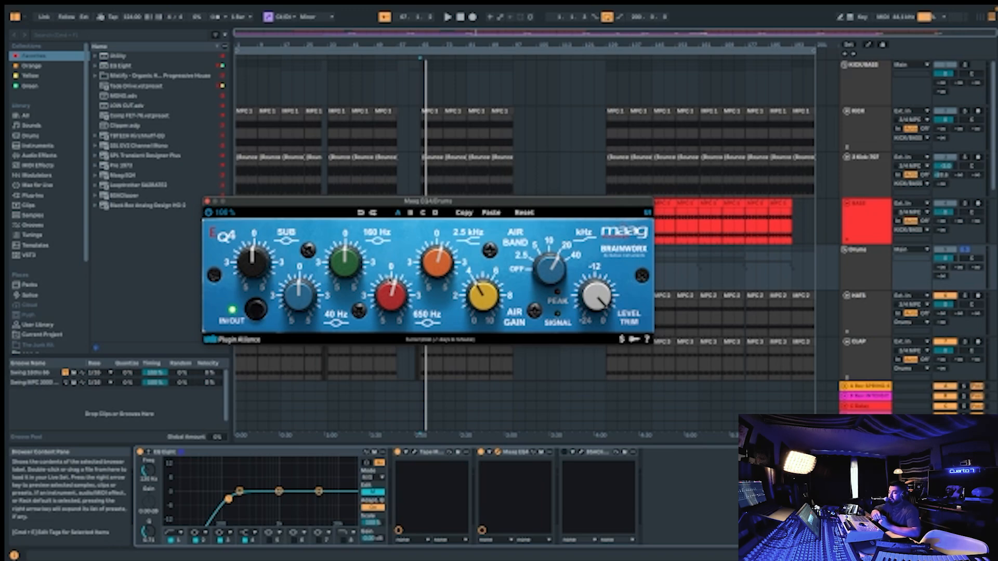
click(208, 201)
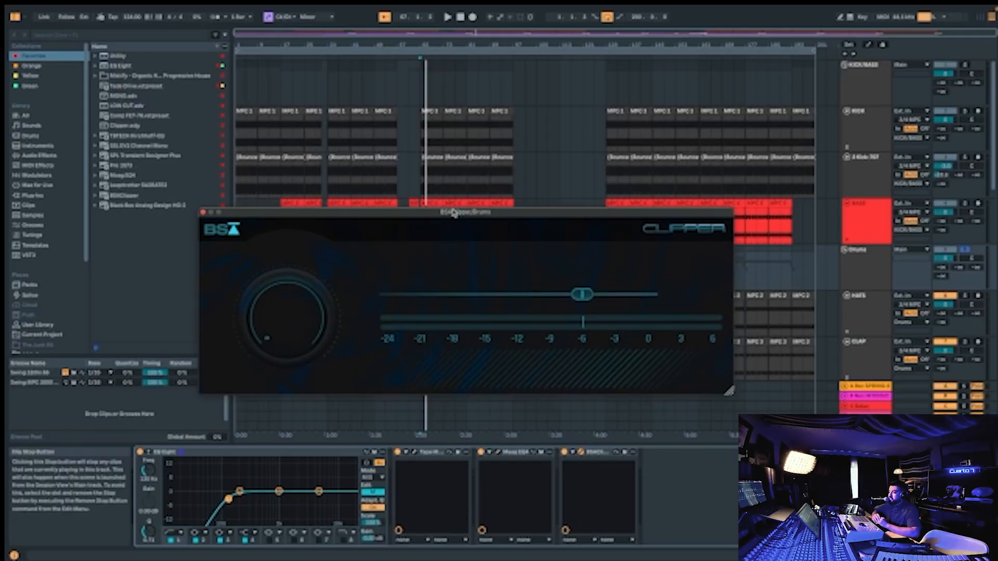
Play the drums through the group's BSA Clipper, examine its threshold slider around -6, and close the plug-in.
key(space)
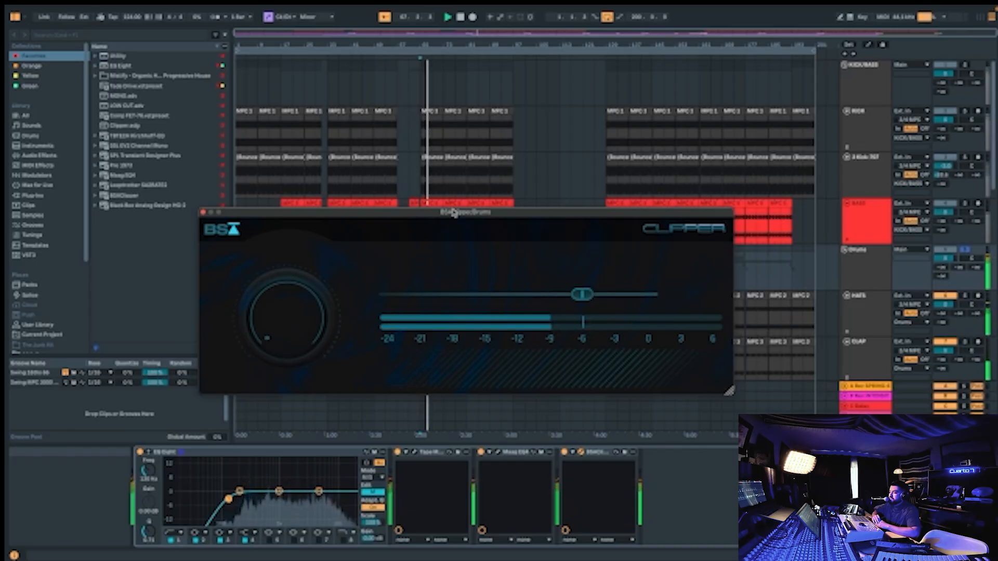
key(space)
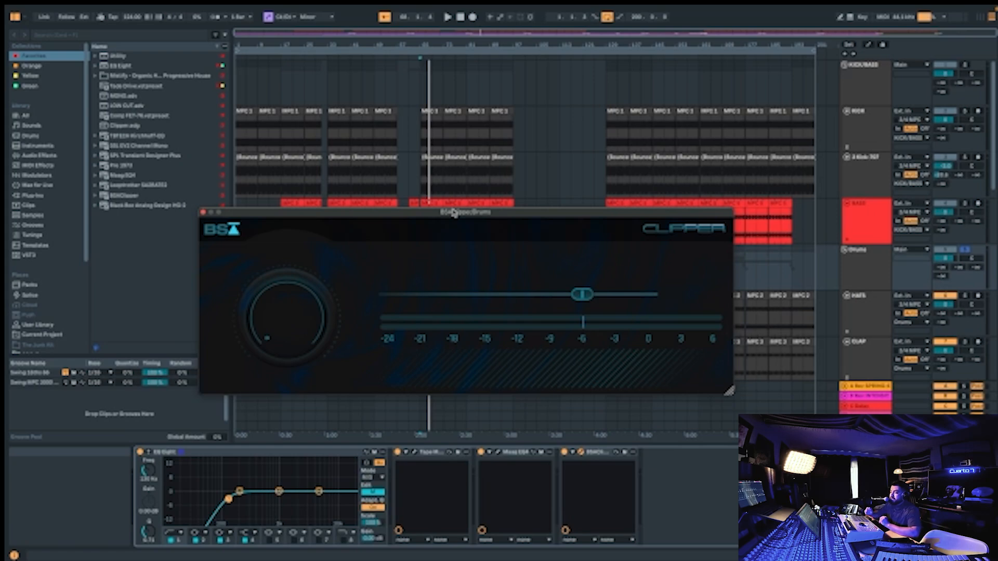
scroll(852, 292, down, 1)
scroll(852, 292, down, 5)
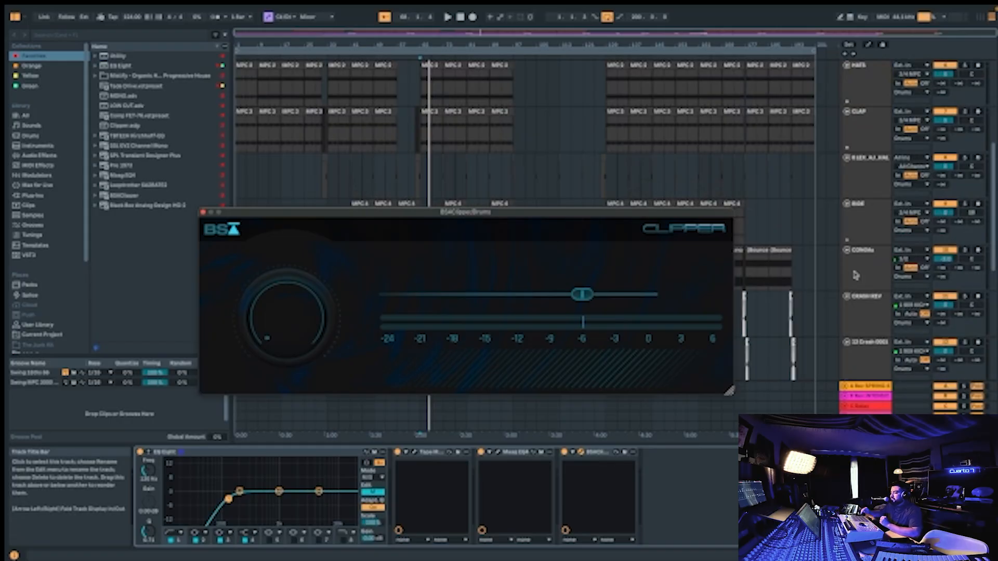
scroll(855, 276, up, 2)
mouse_move(591, 319)
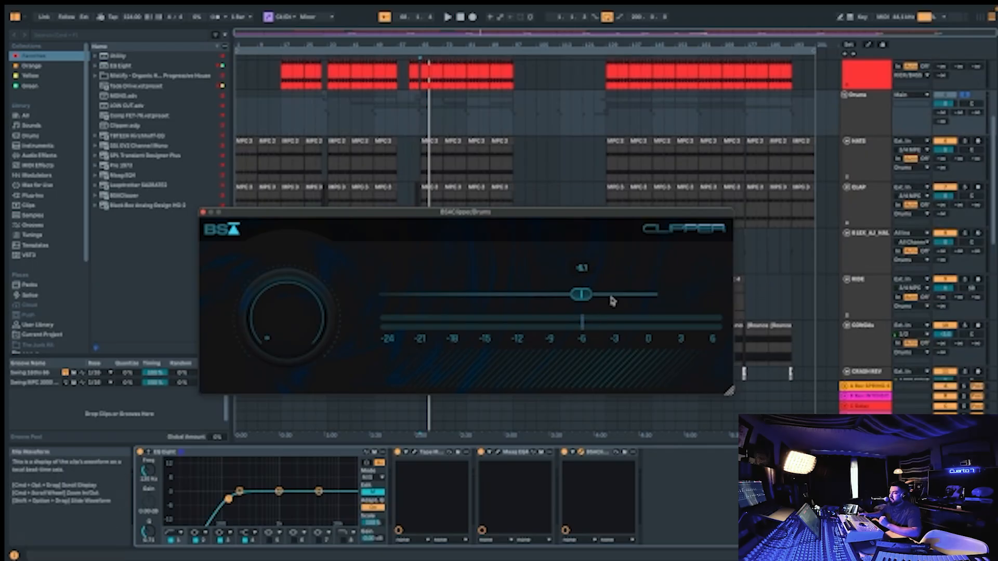
drag(581, 295, 582, 296)
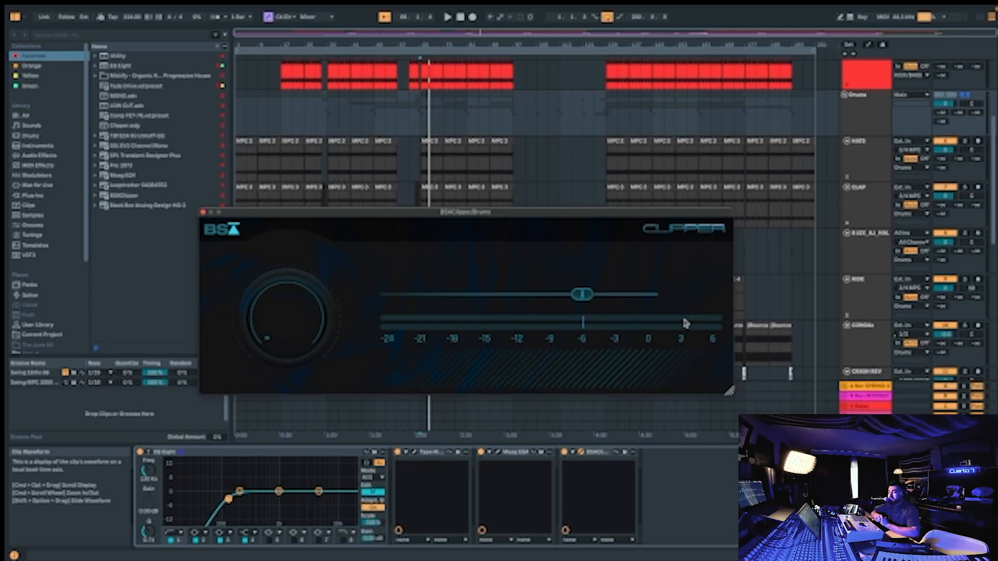
click(202, 213)
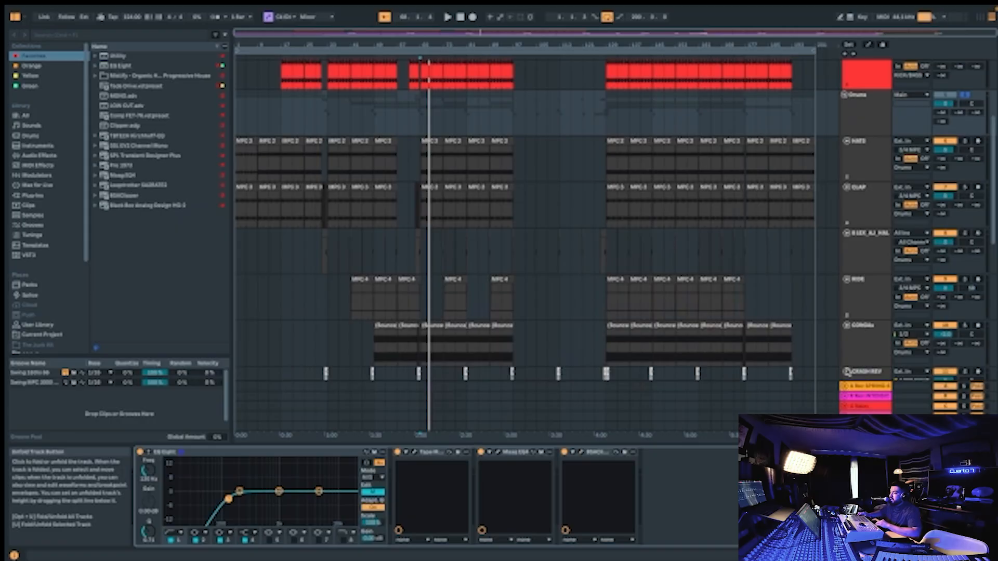
Solo the KICK/BASS group together with the Drums group and play both groups.
scroll(813, 331, down, 1)
scroll(795, 342, up, 5)
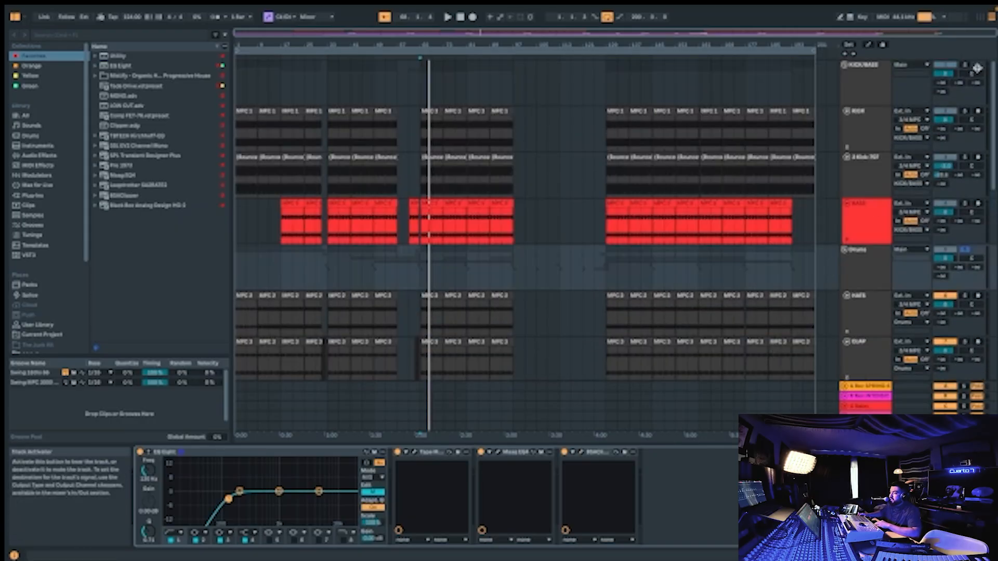
click(965, 65)
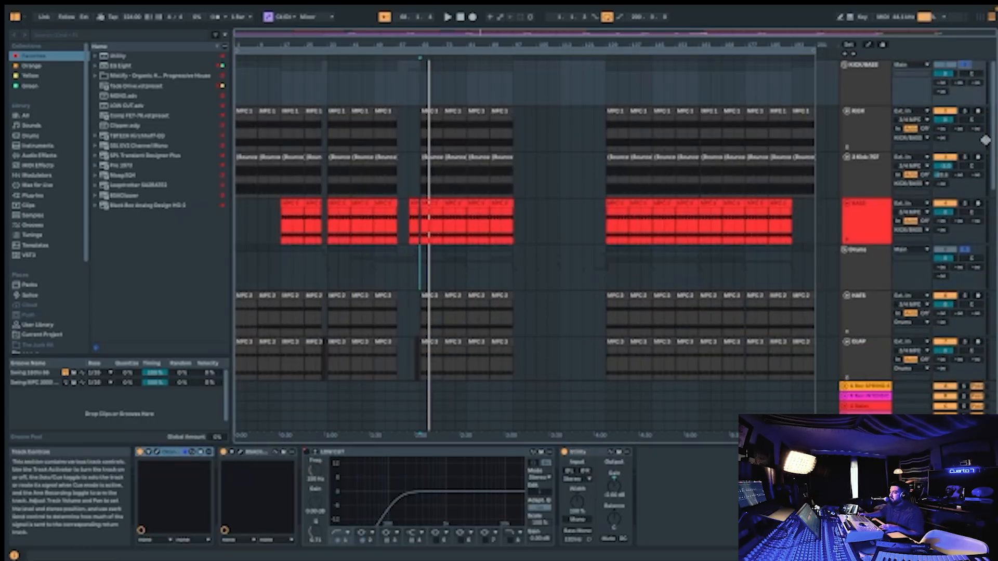
key(space)
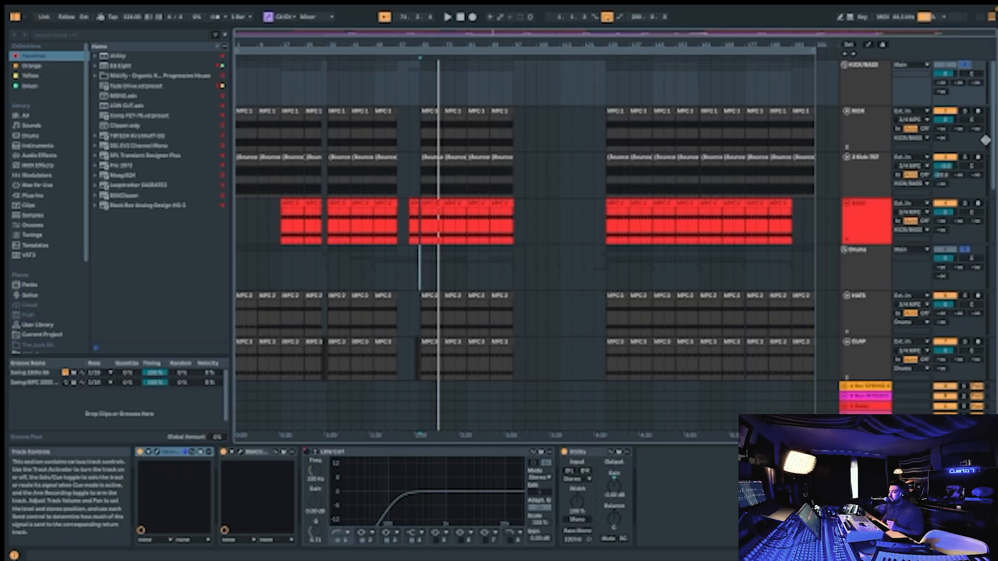
mouse_move(531, 9)
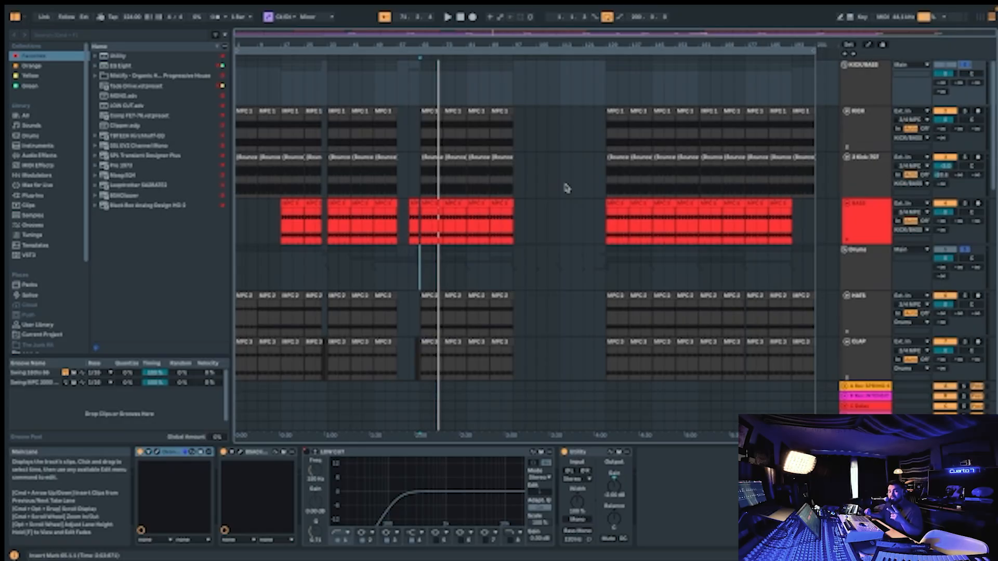
key(space)
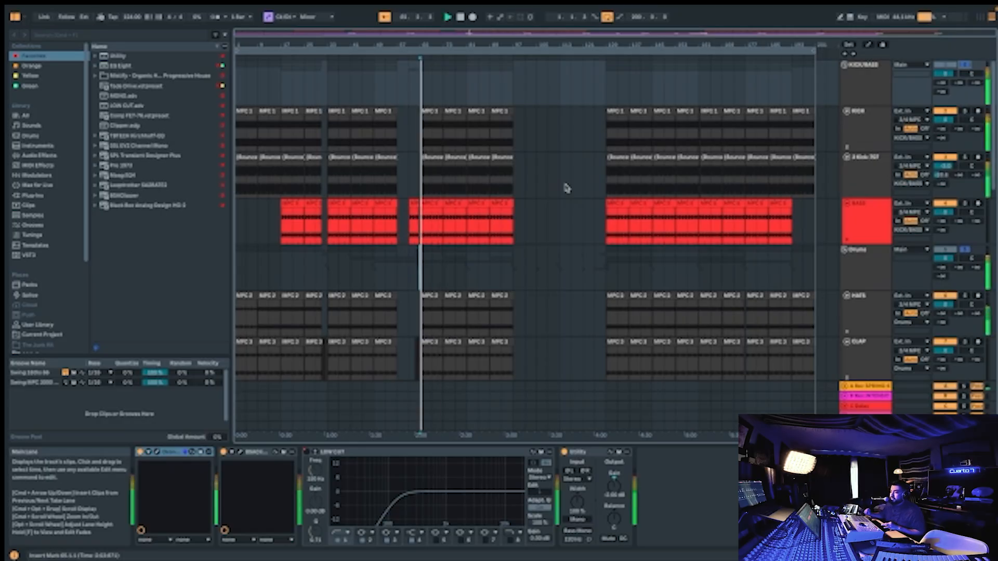